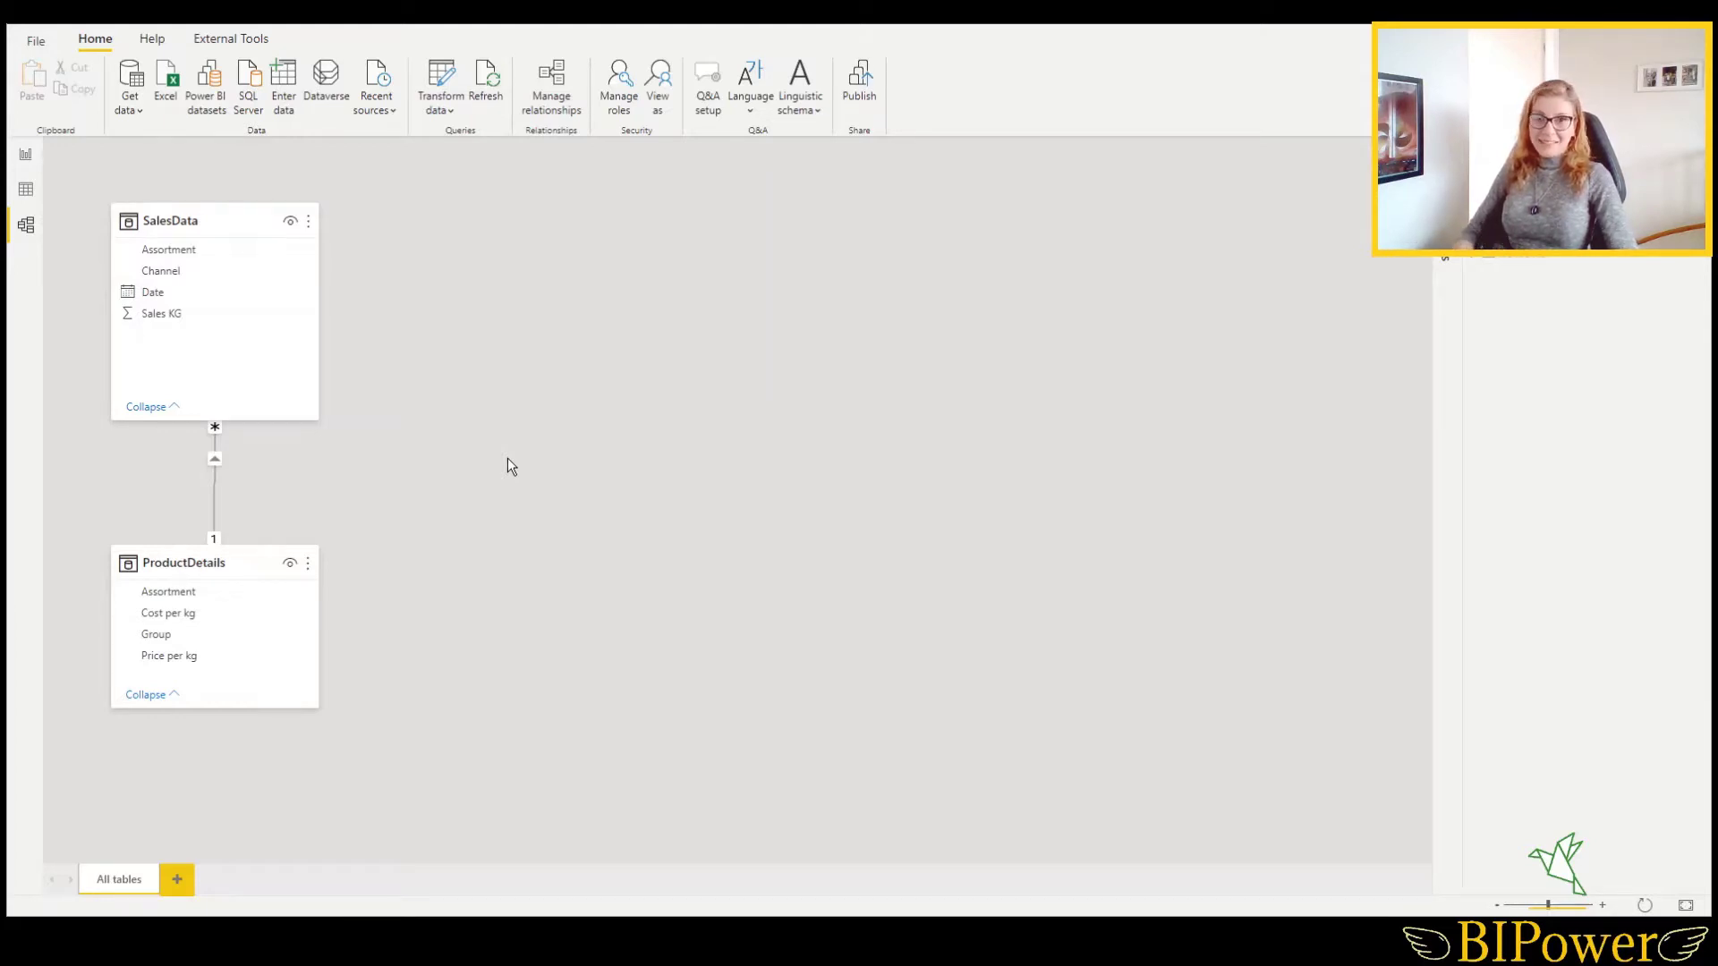
- In Data view, create calculated table date1 = CALENDAR(DATE(2019,01,01), DATE(2021,12,31))
click(292, 416)
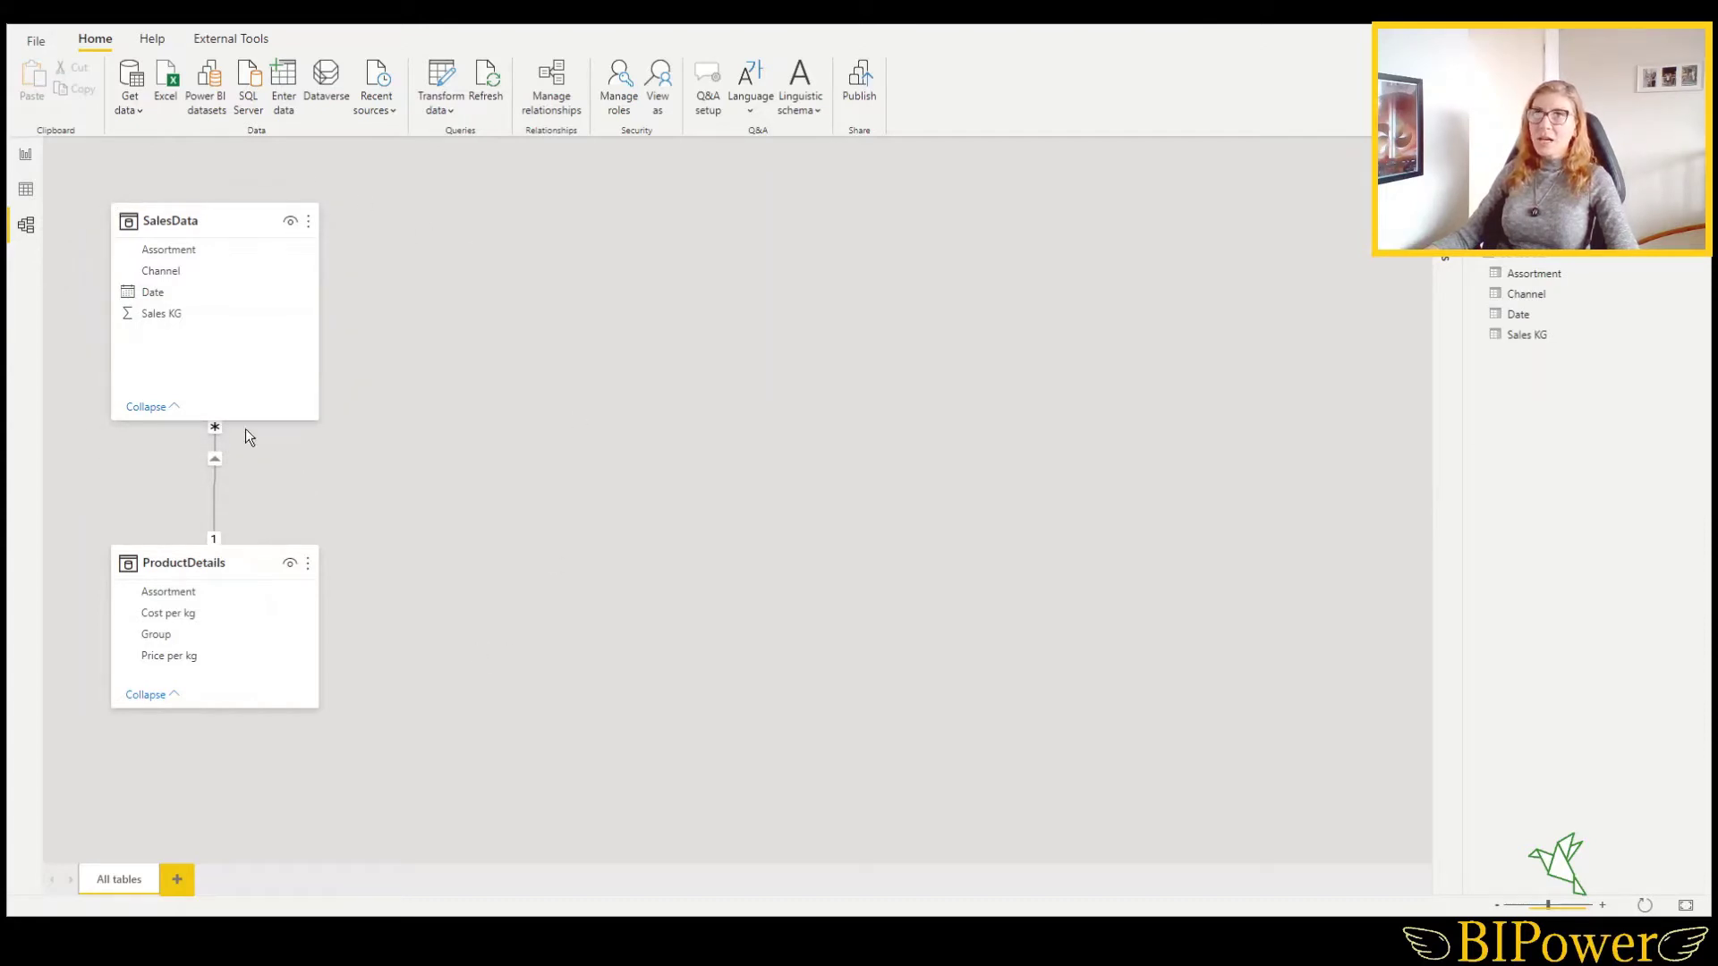
click(25, 191)
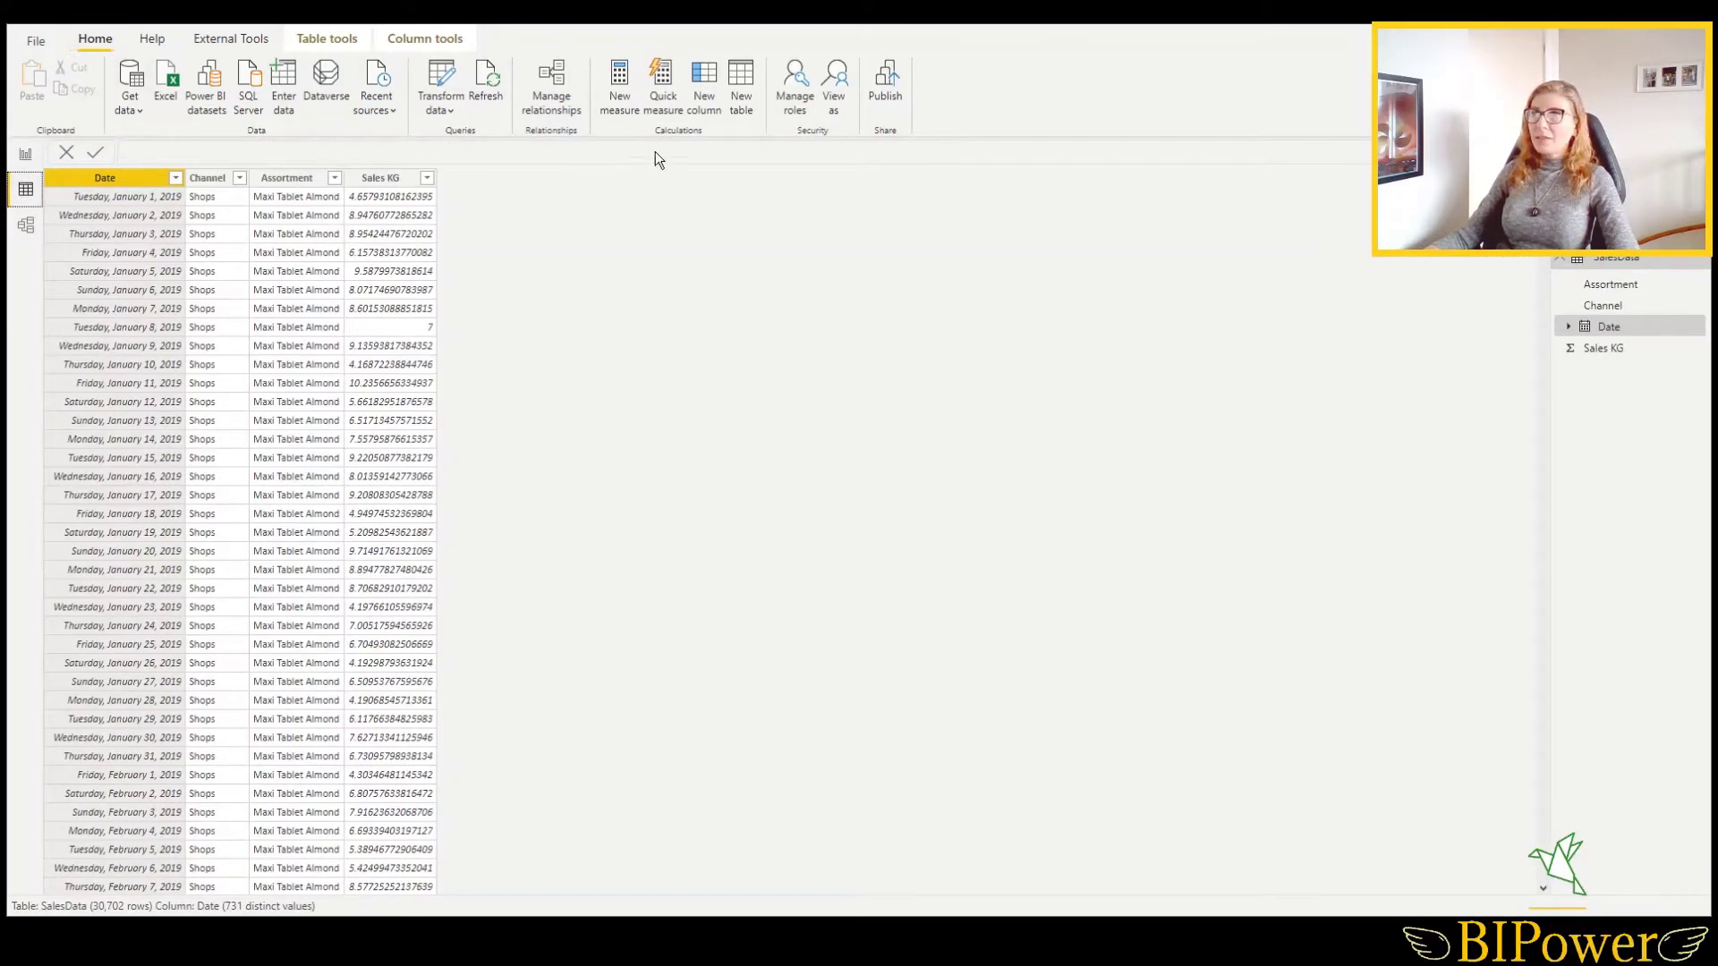
click(737, 90)
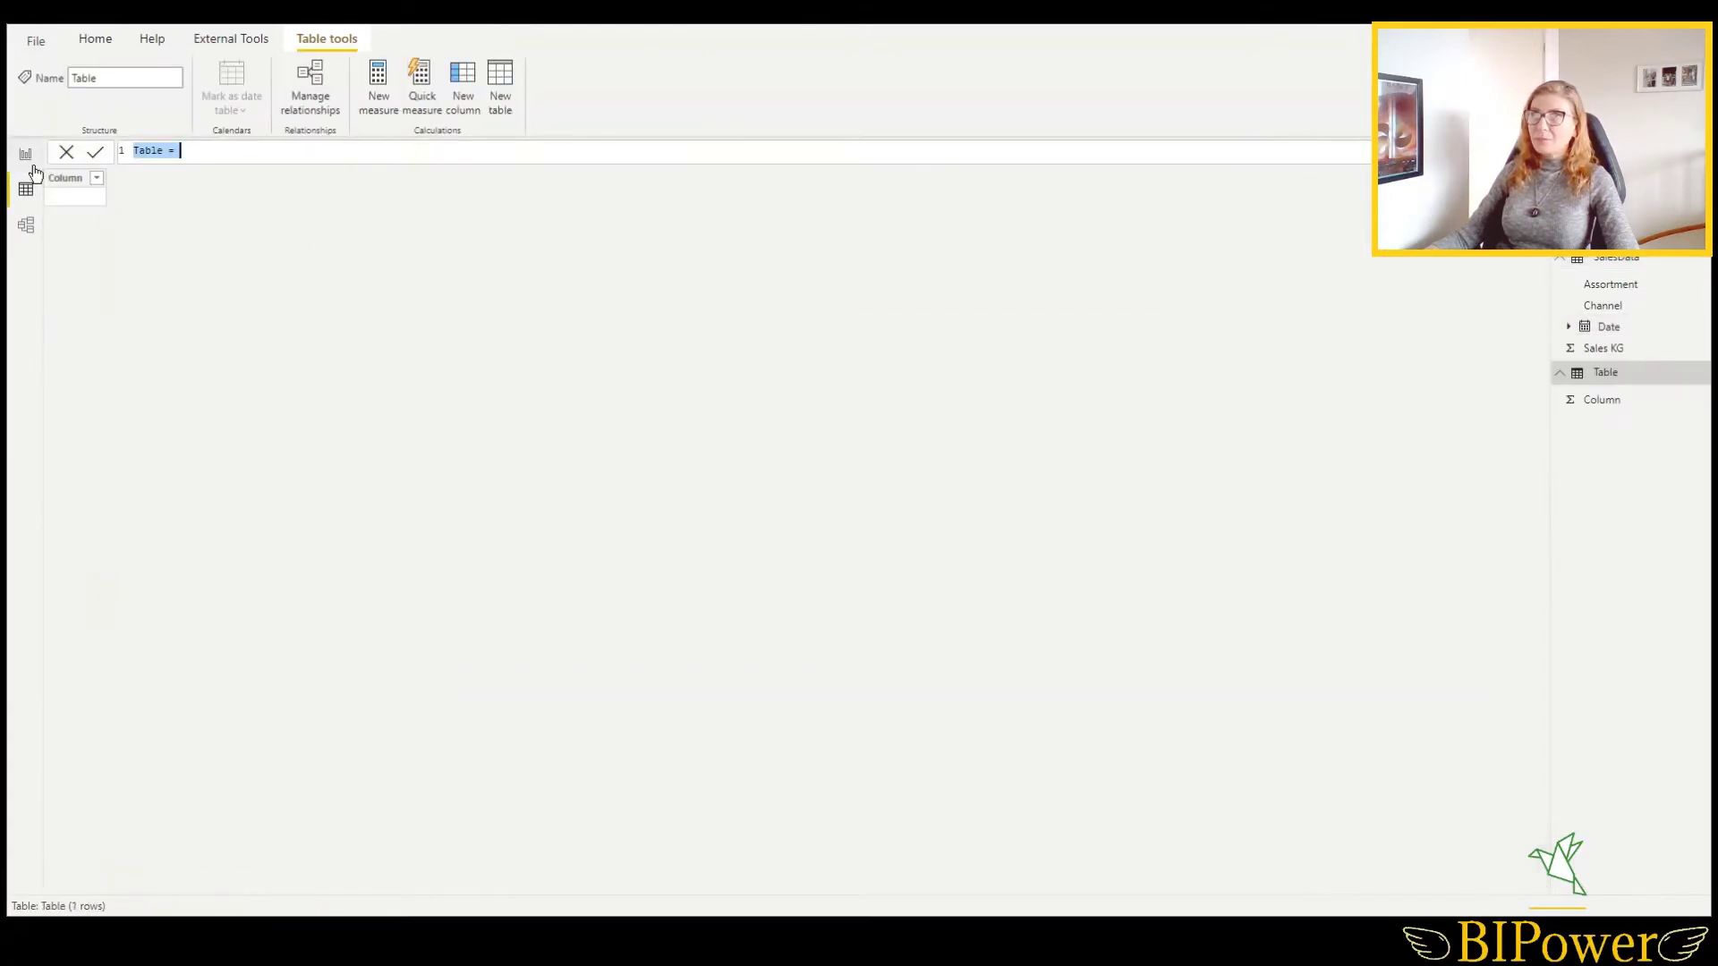
double_click(145, 149)
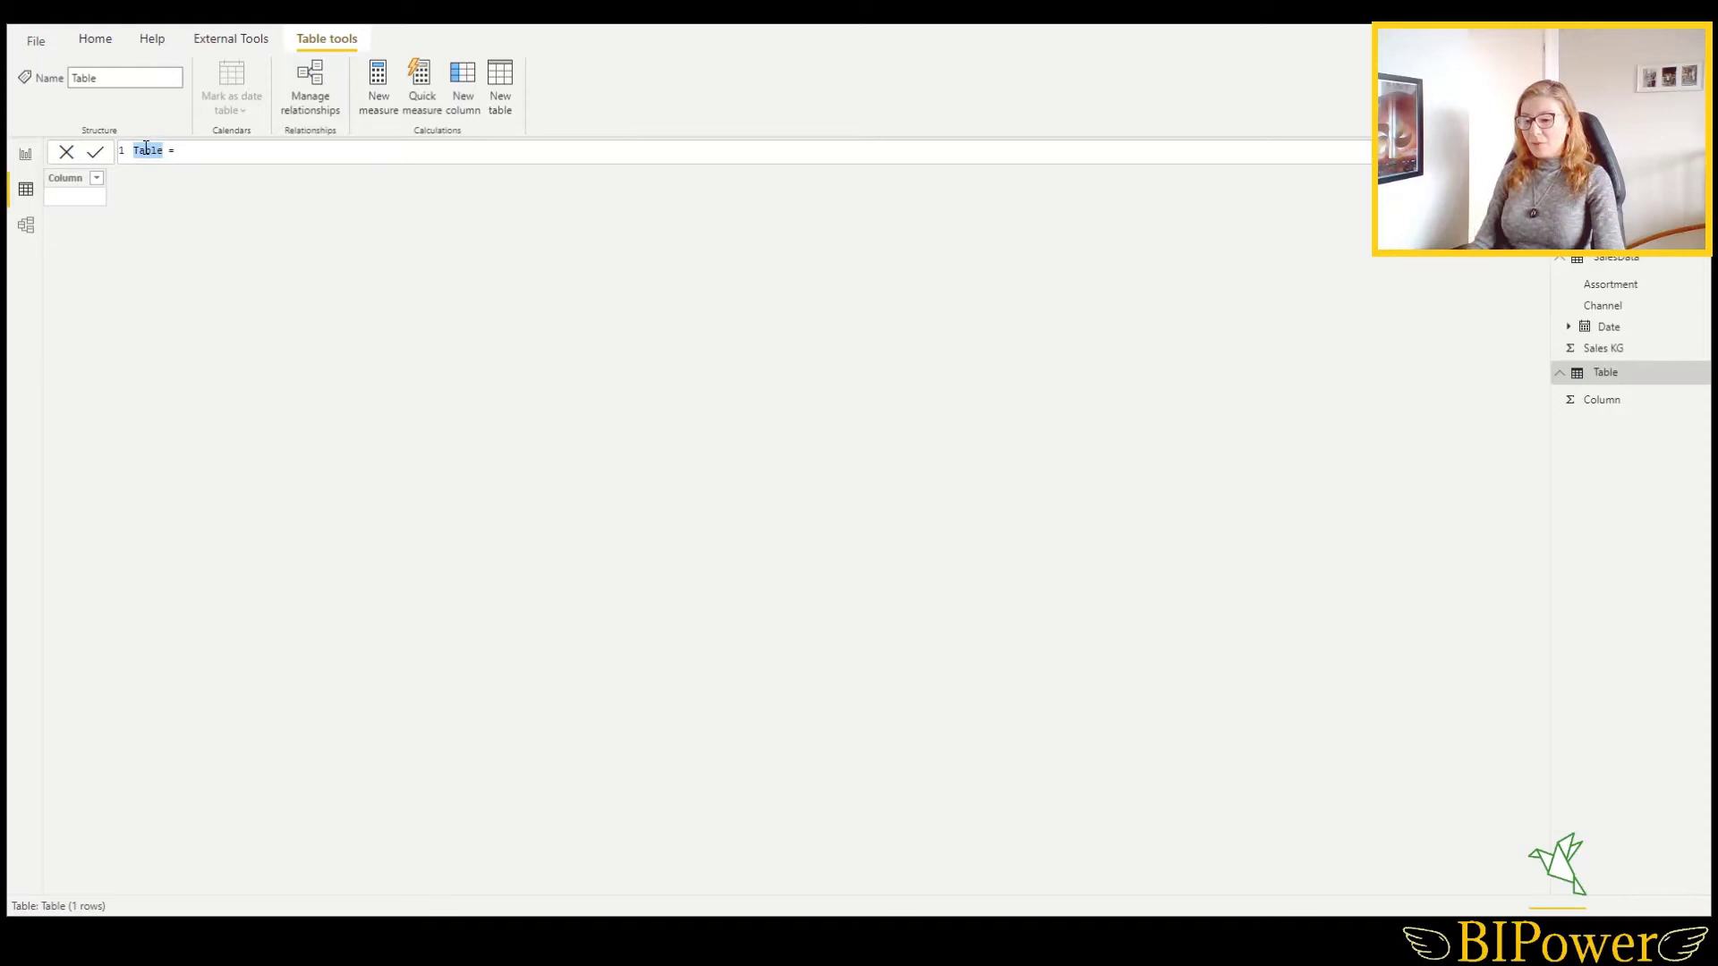
text(date1)
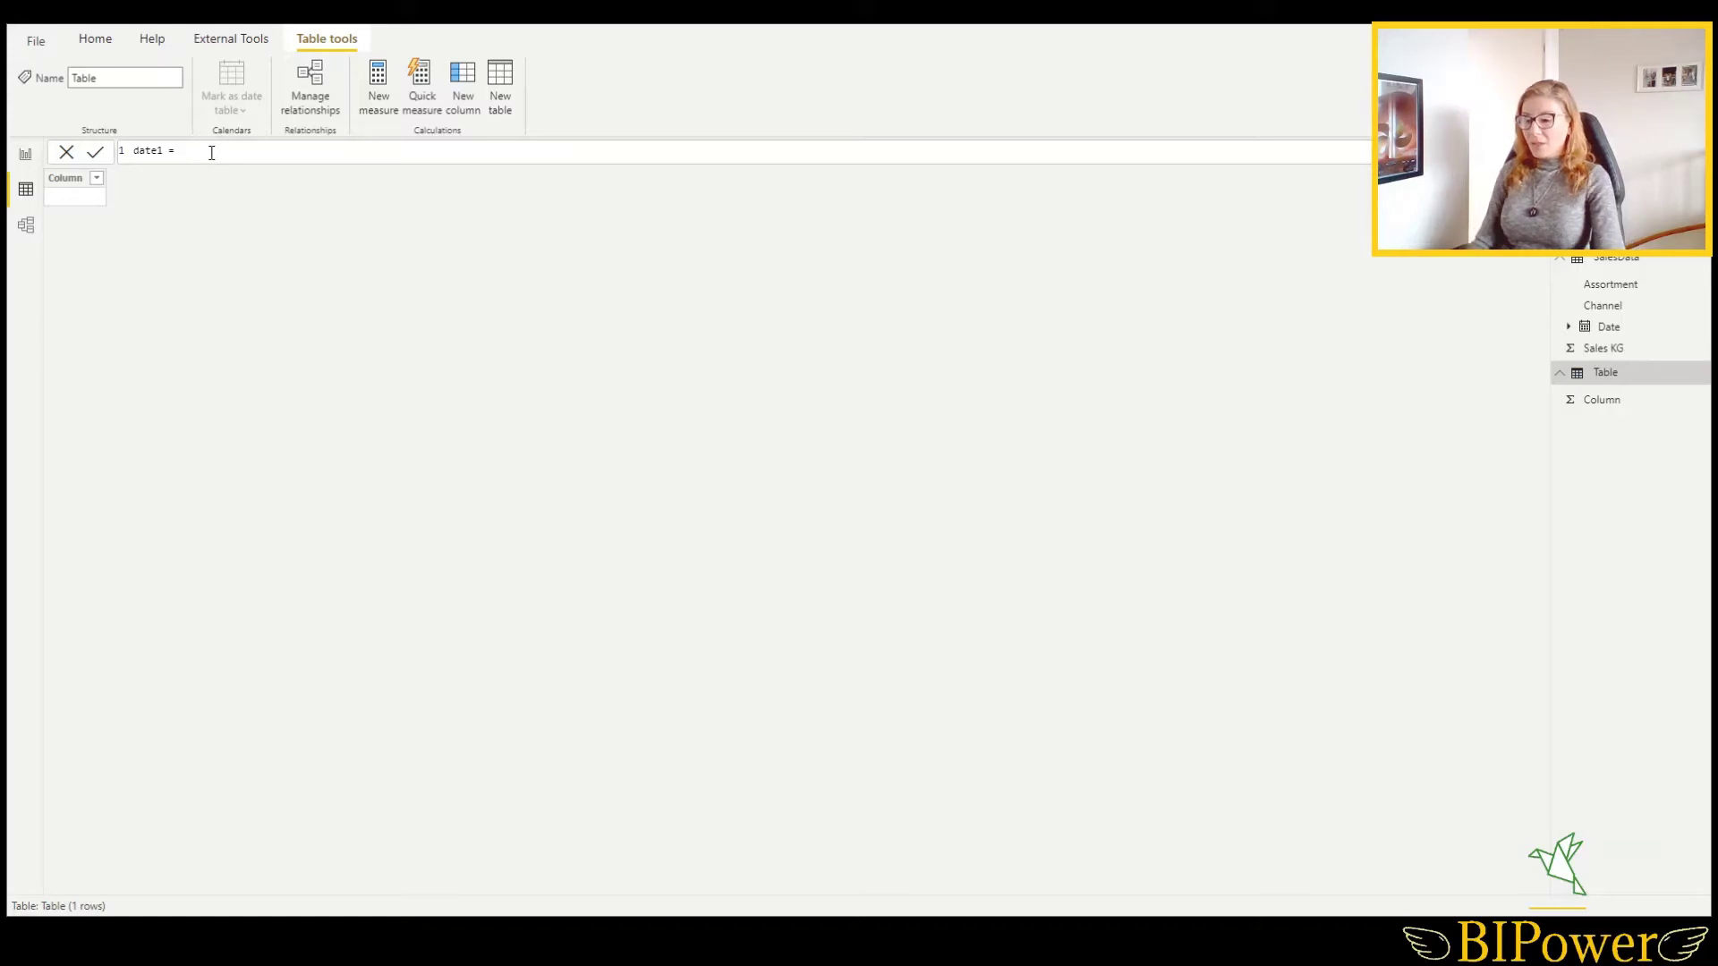
text(cal)
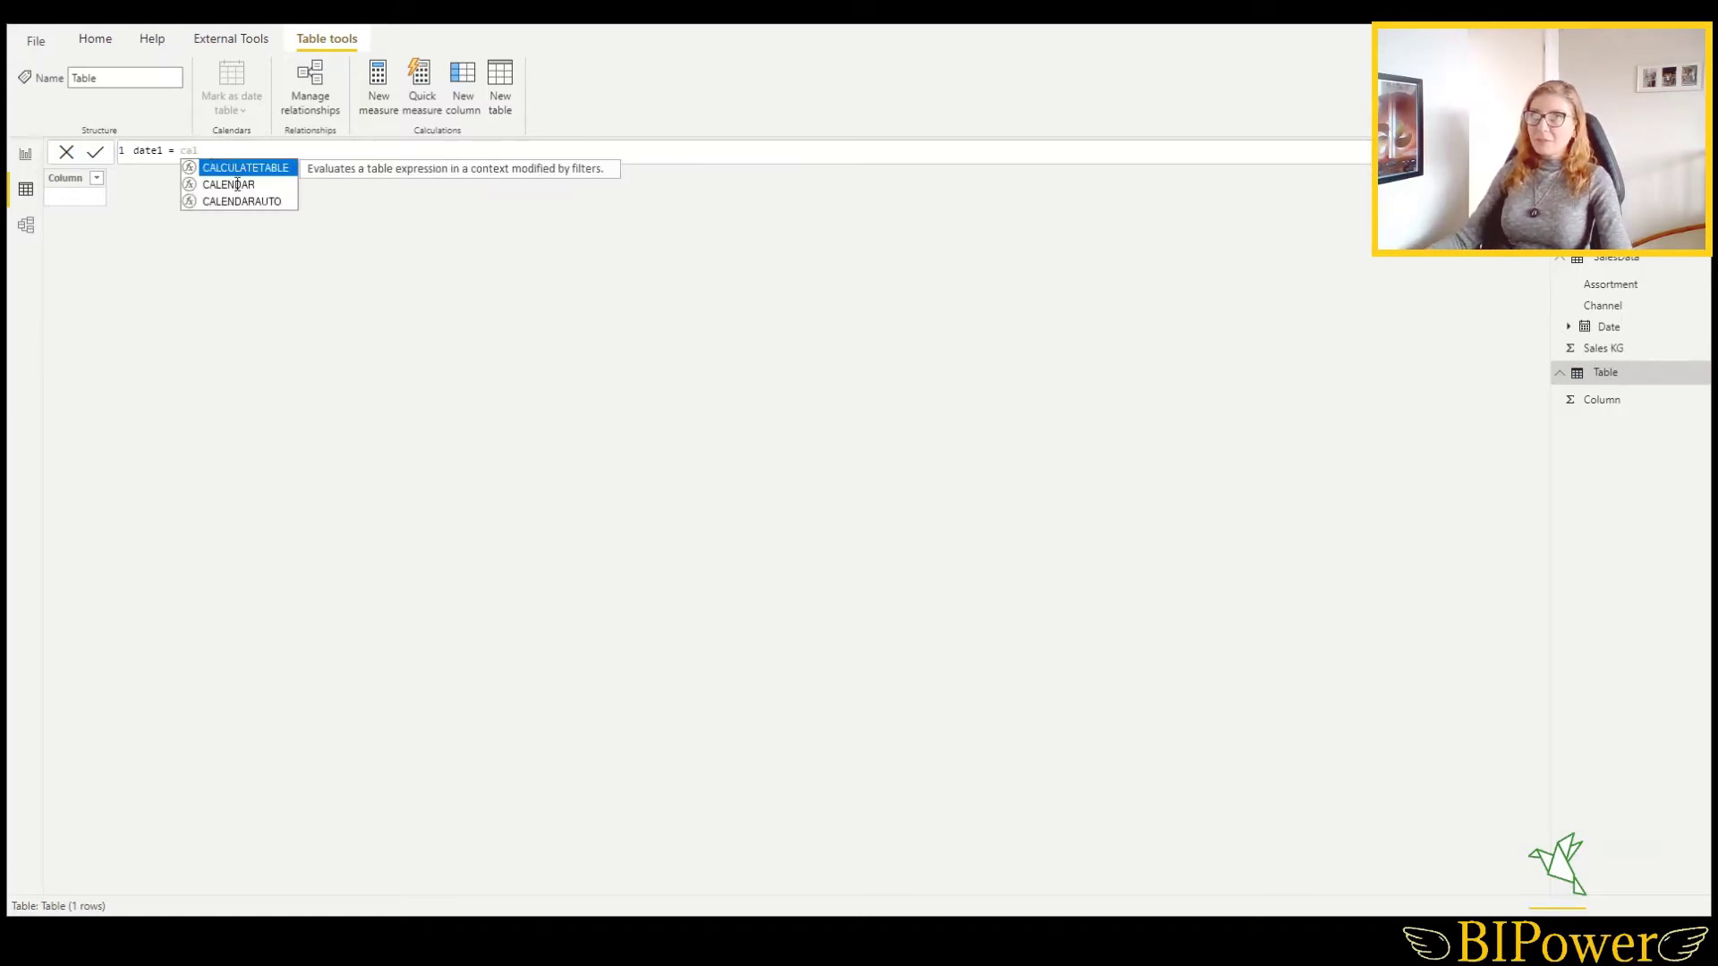
click(268, 186)
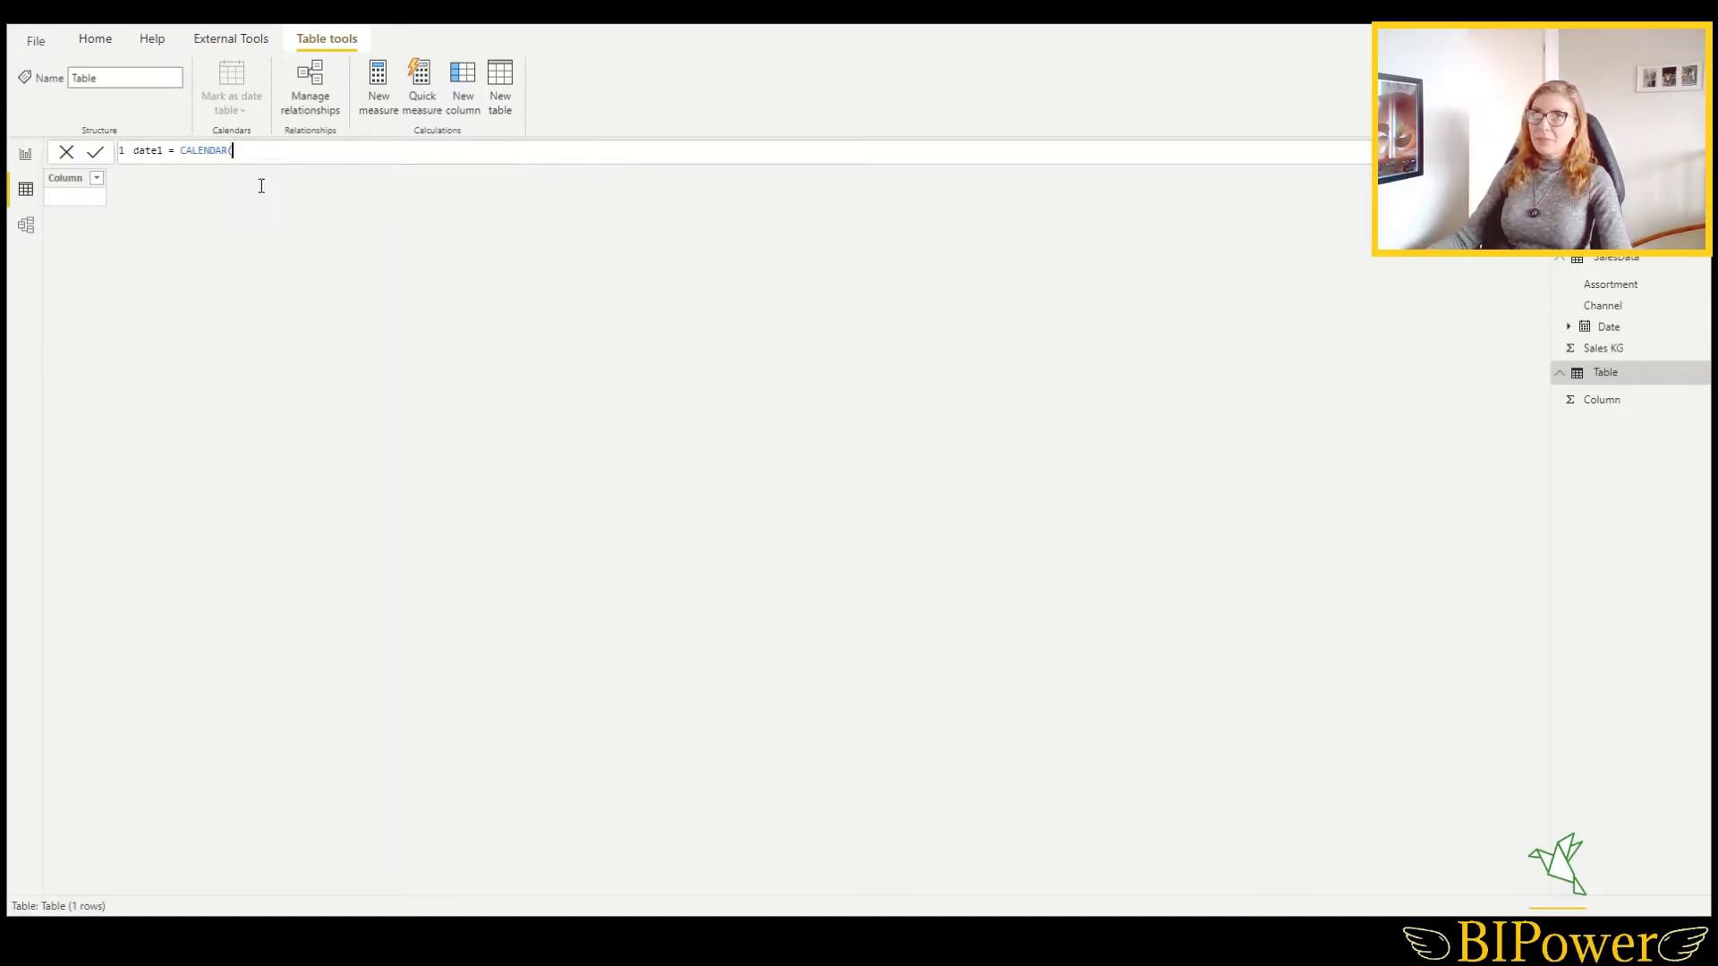
text(()
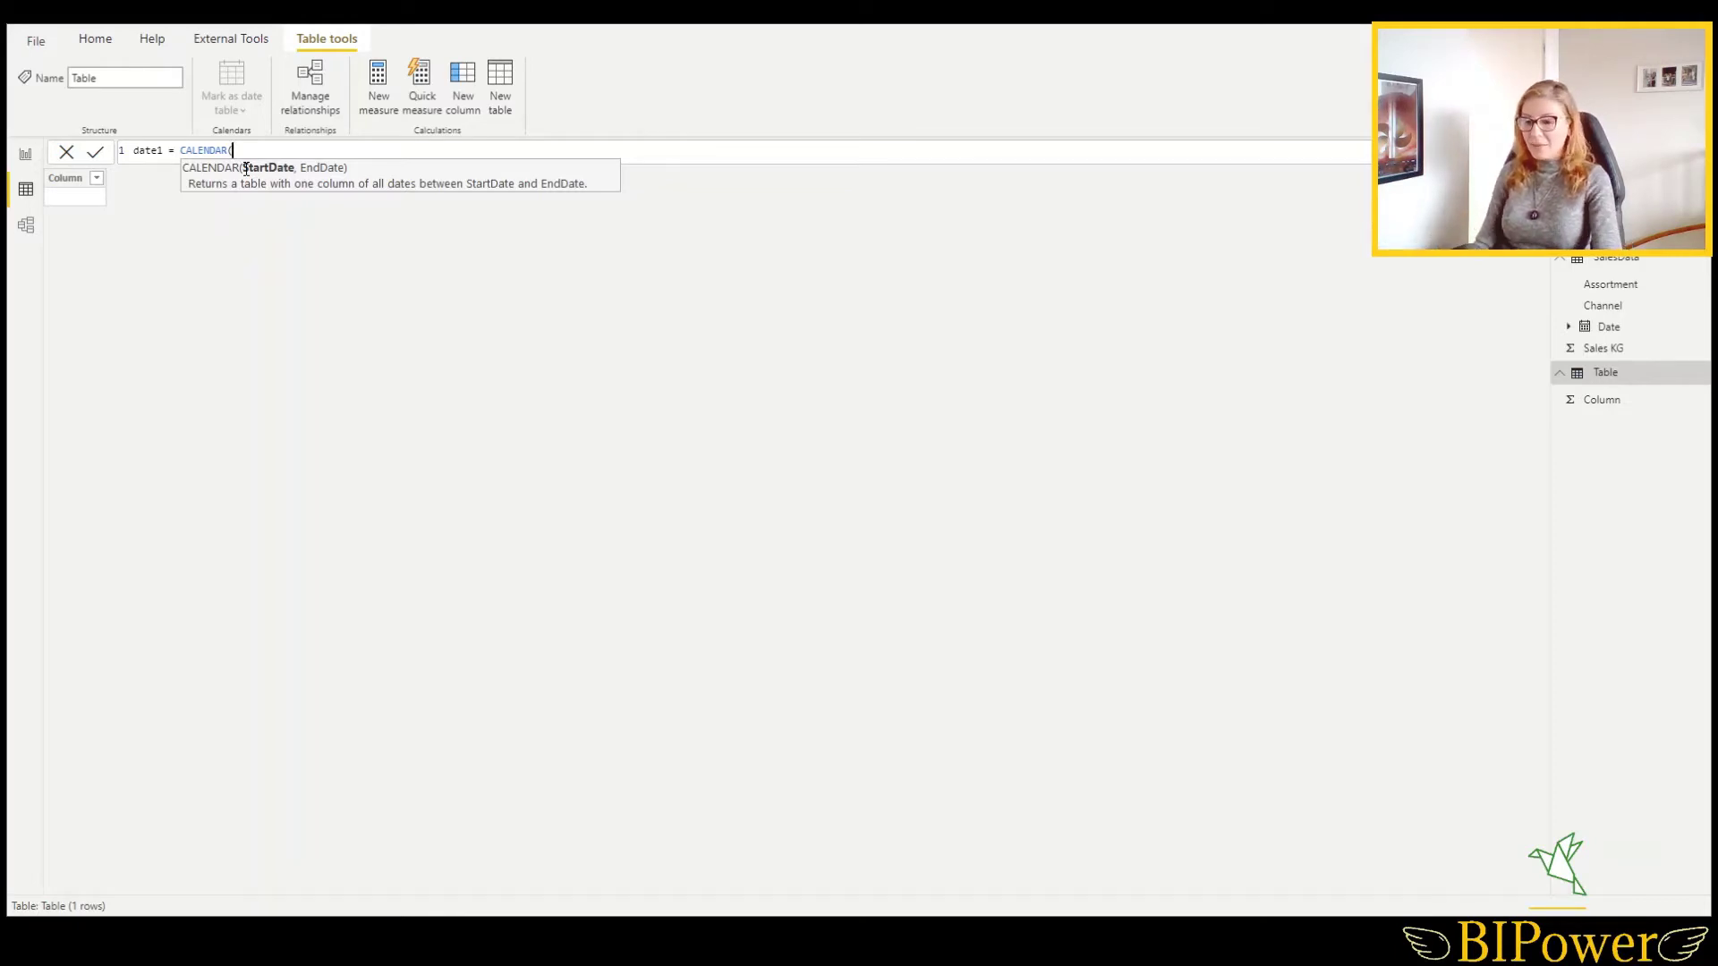
text(date)
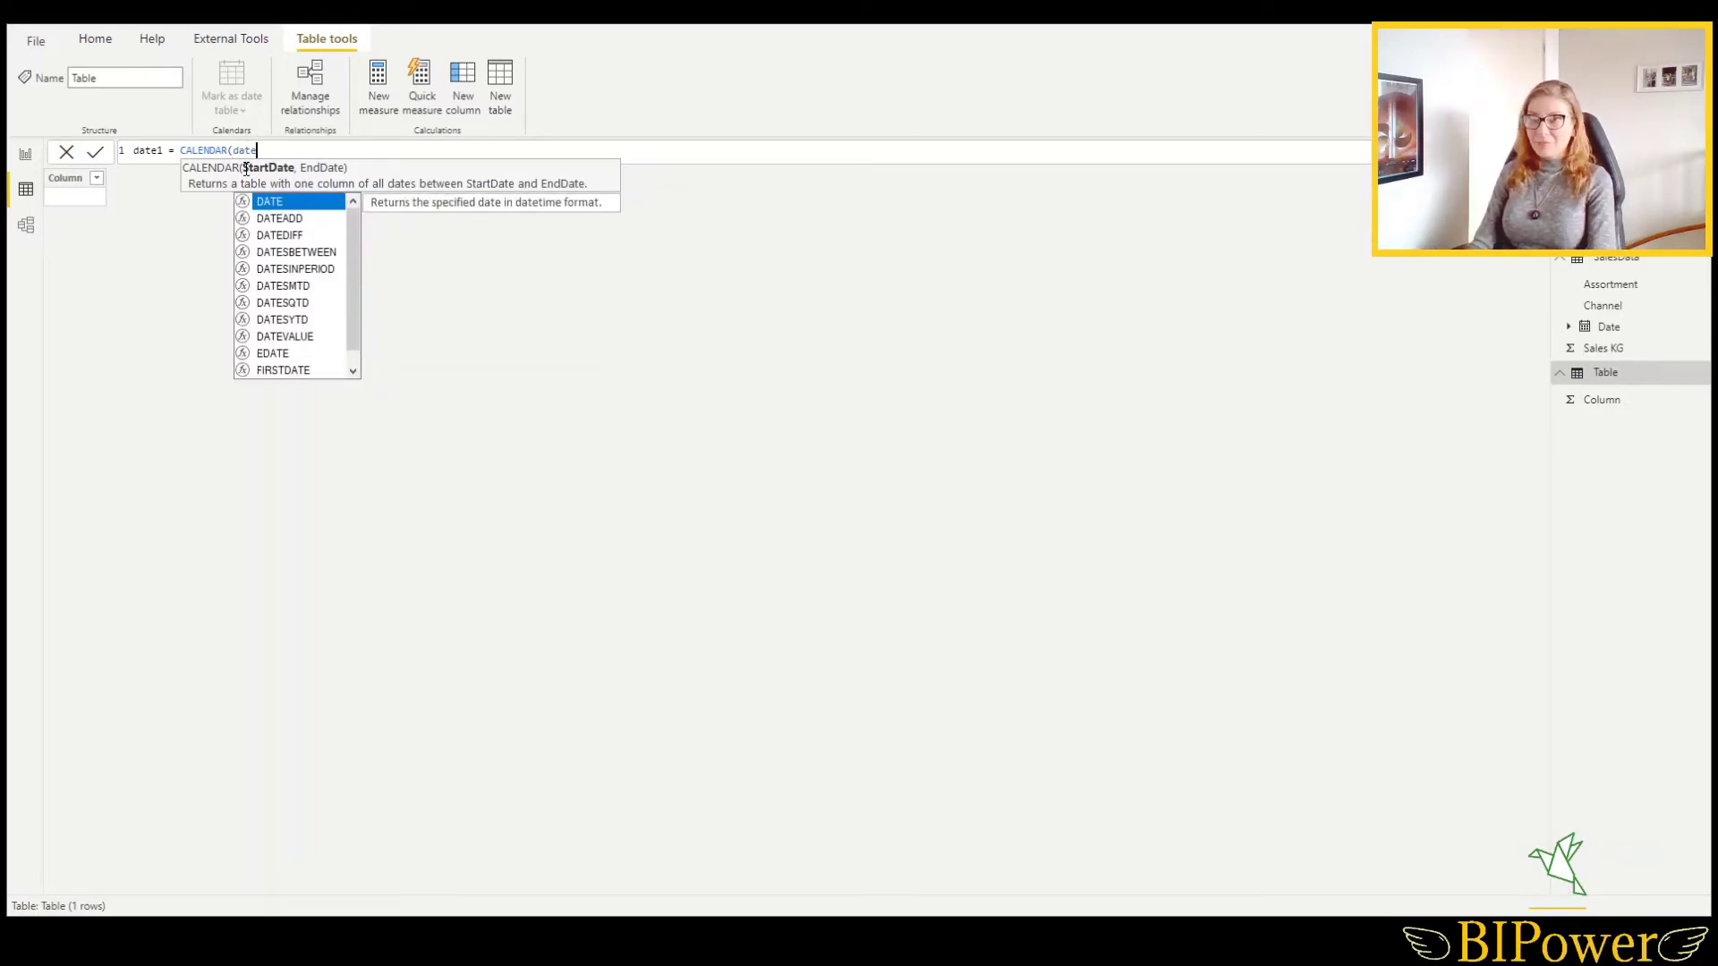
text(()
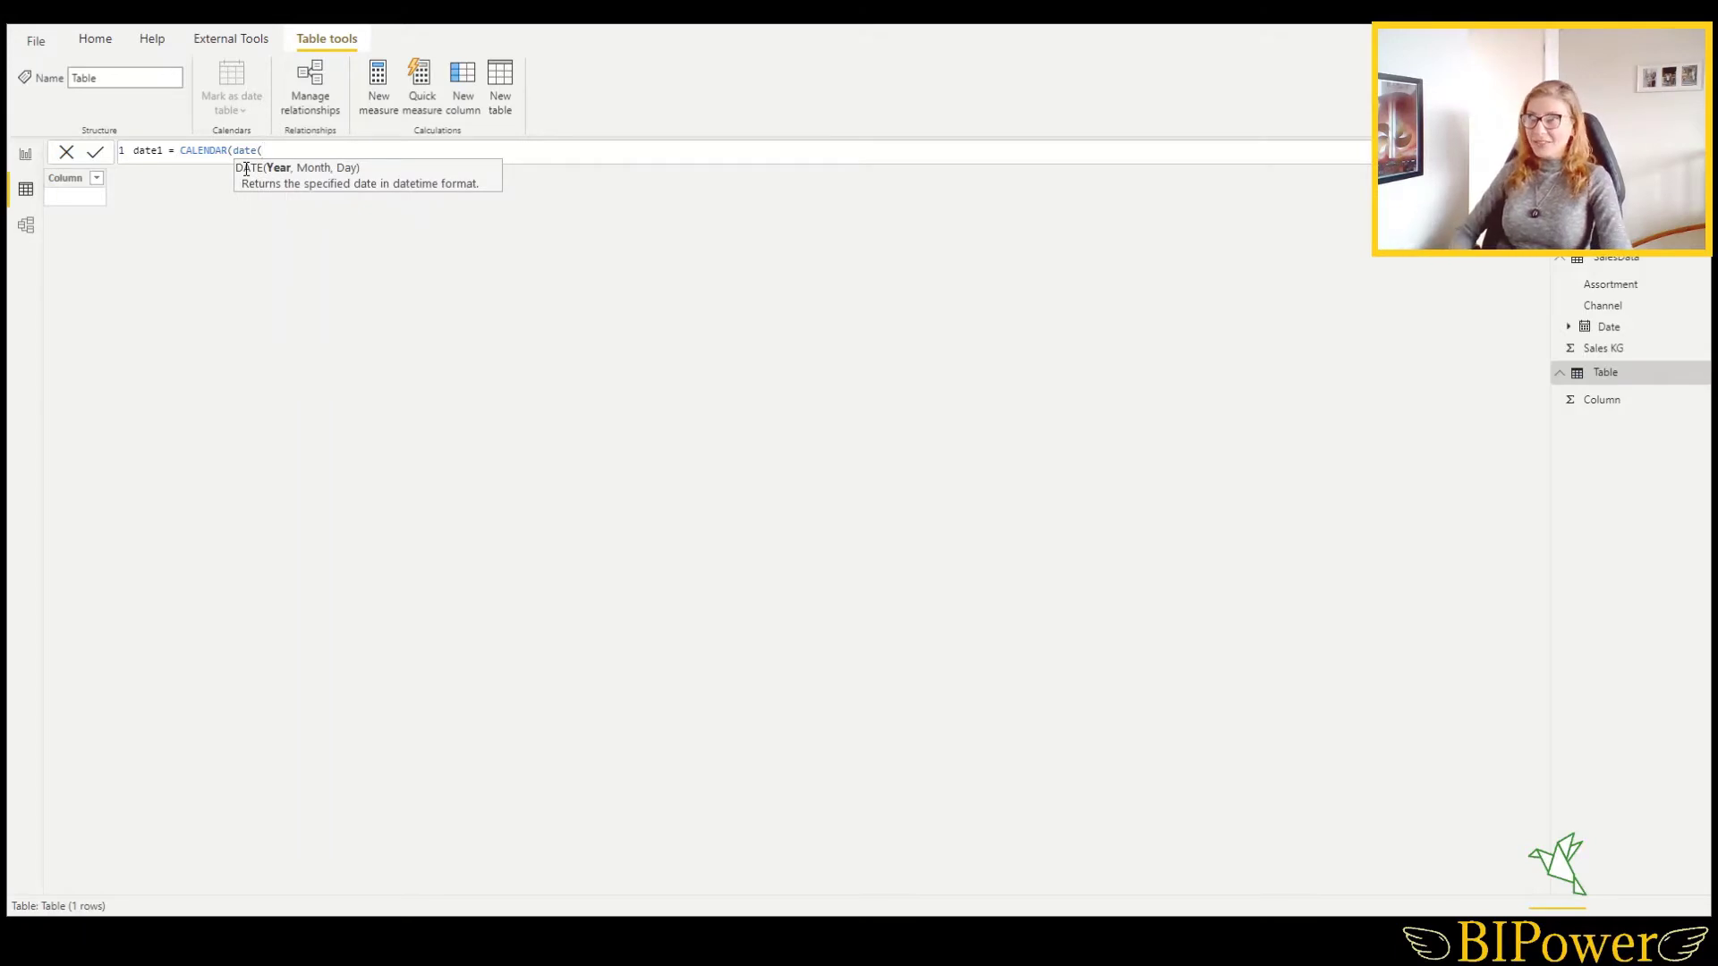
text(201)
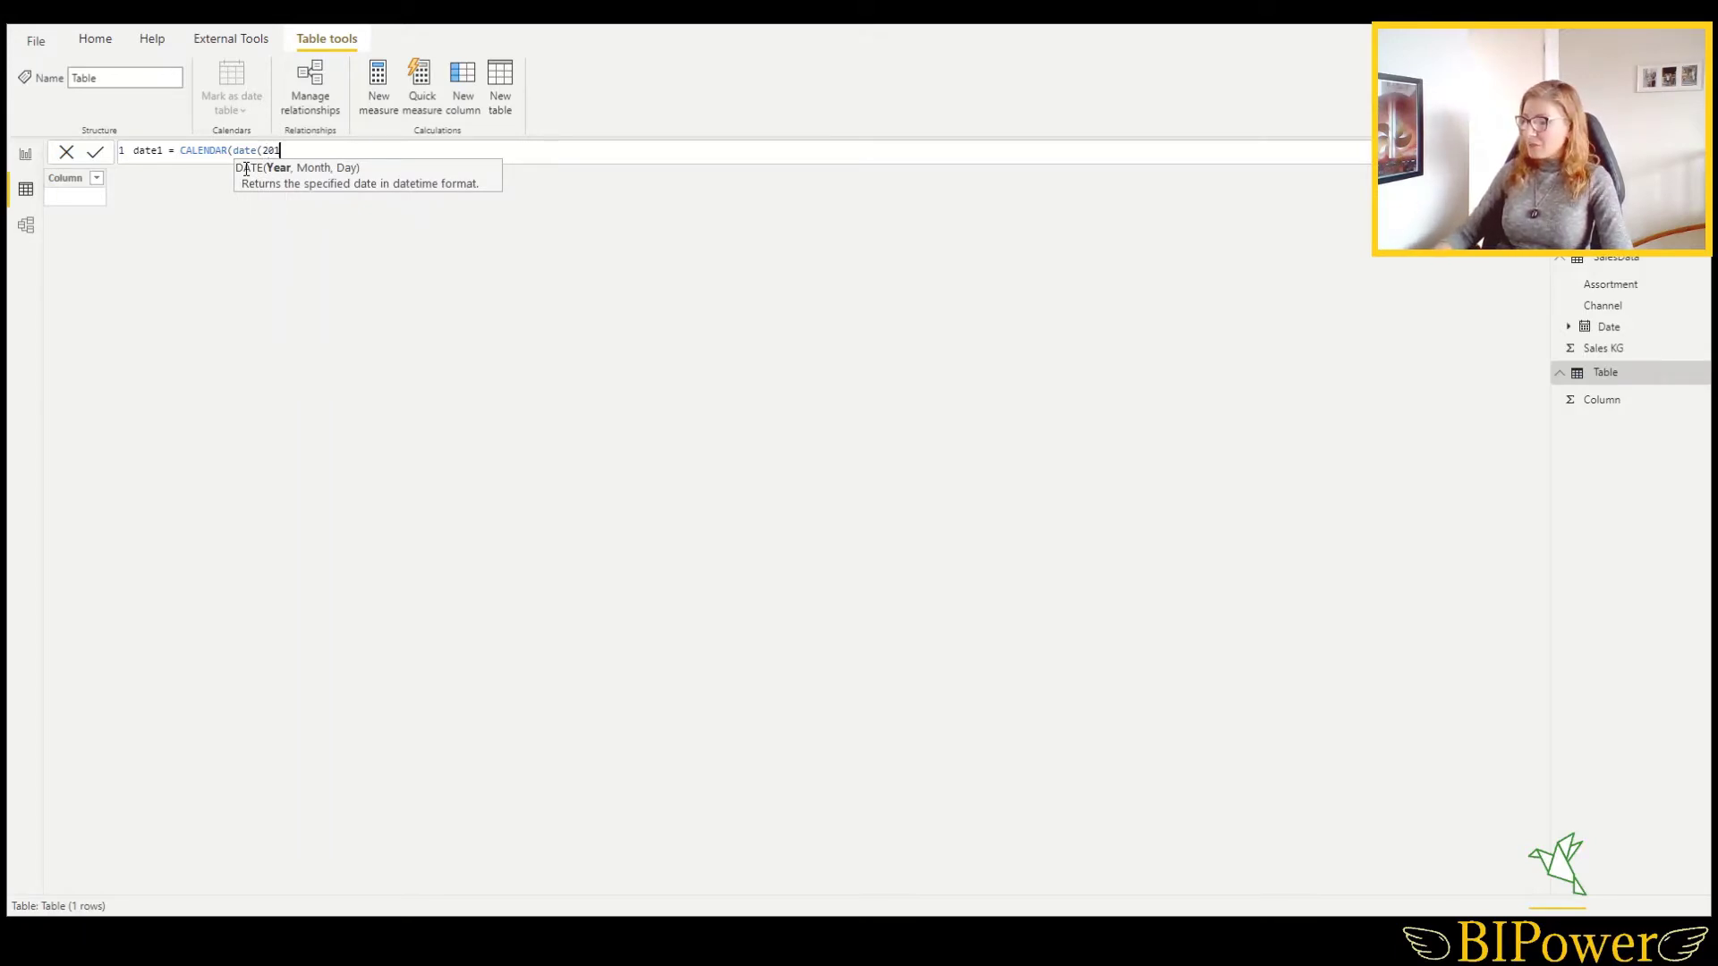
text(9,01,01)
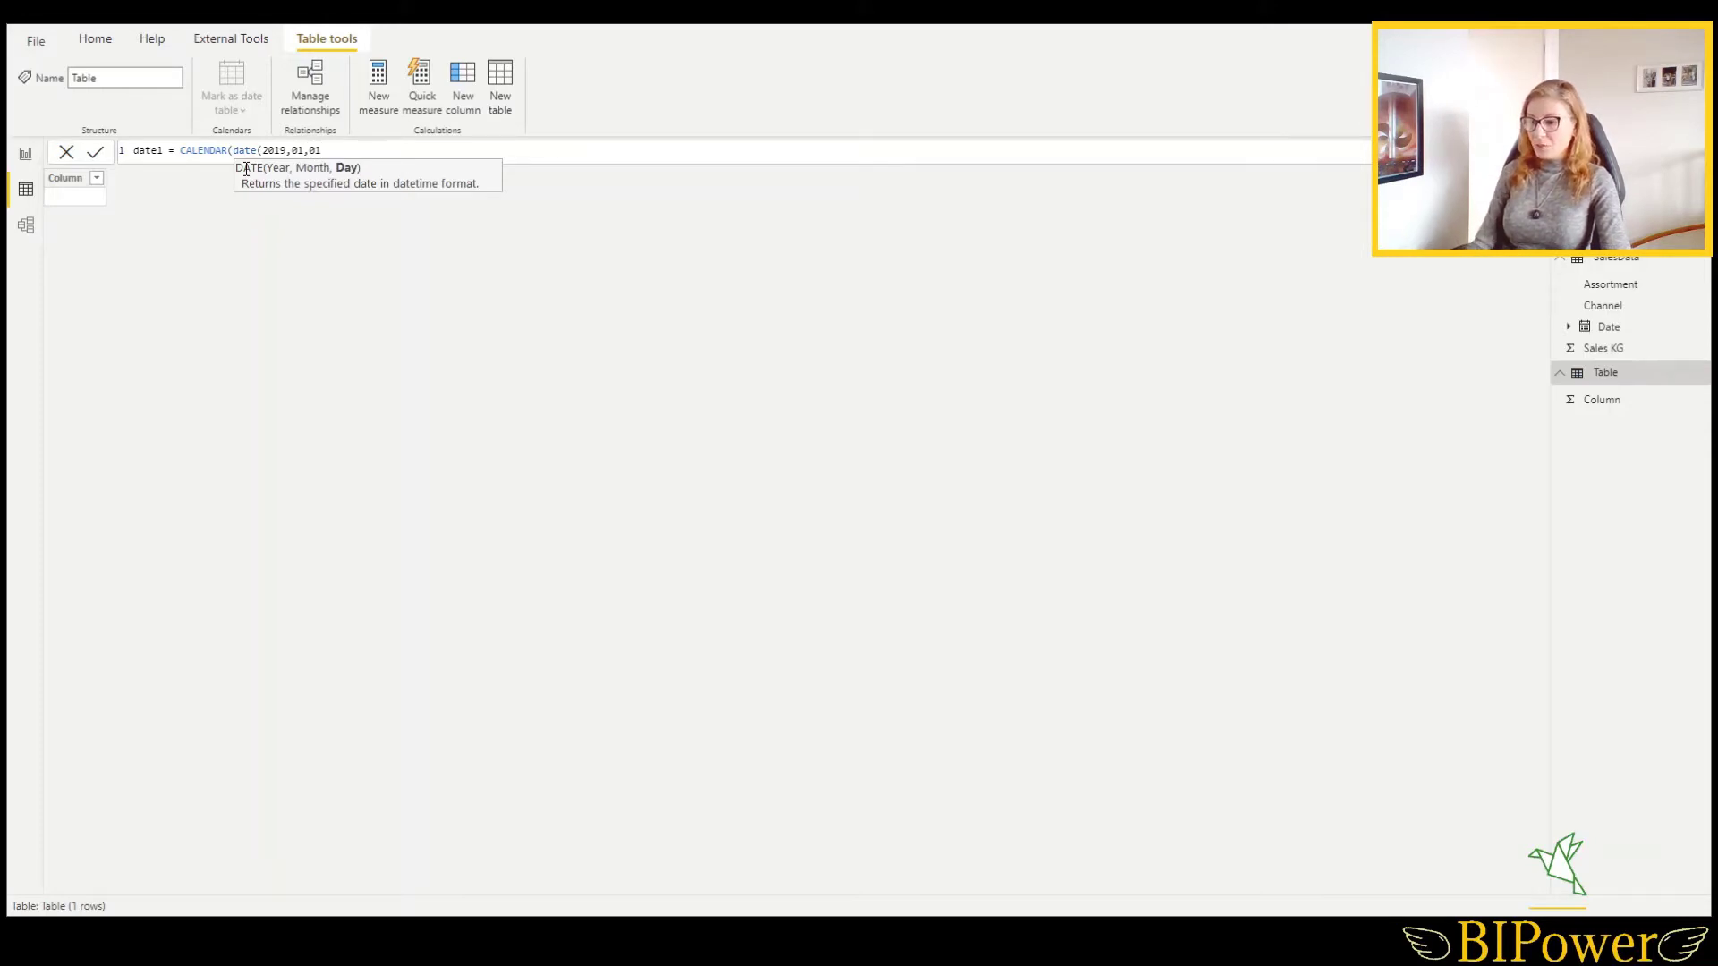
text(),)
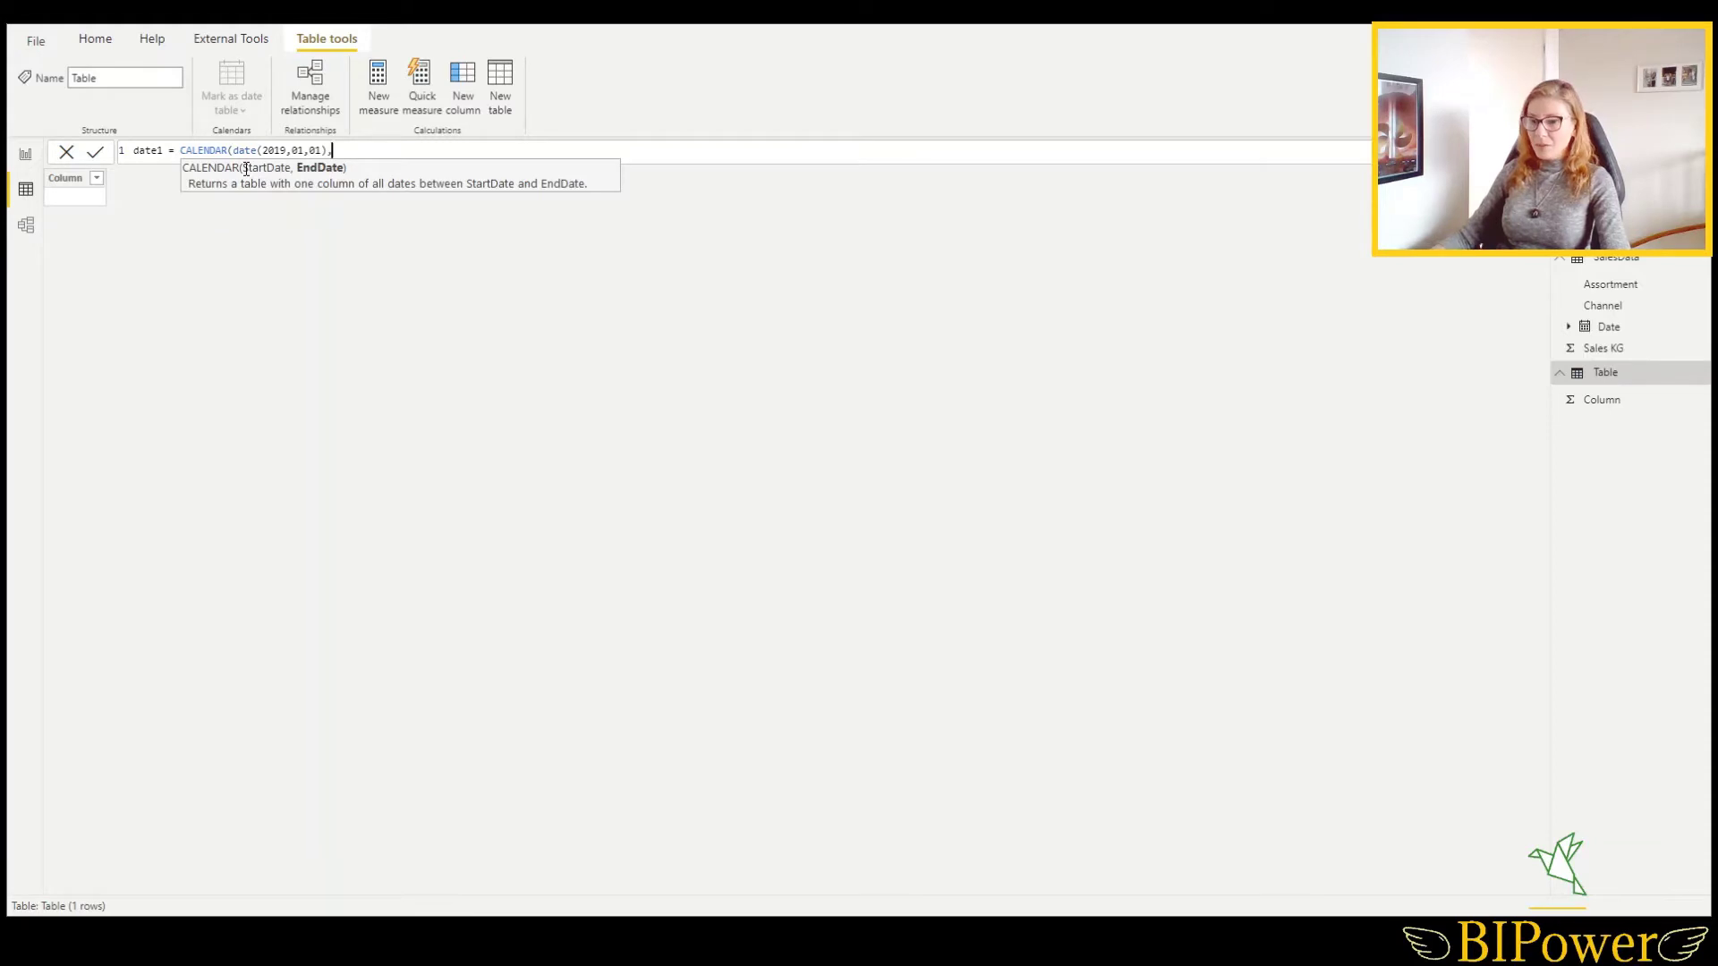
text(date)
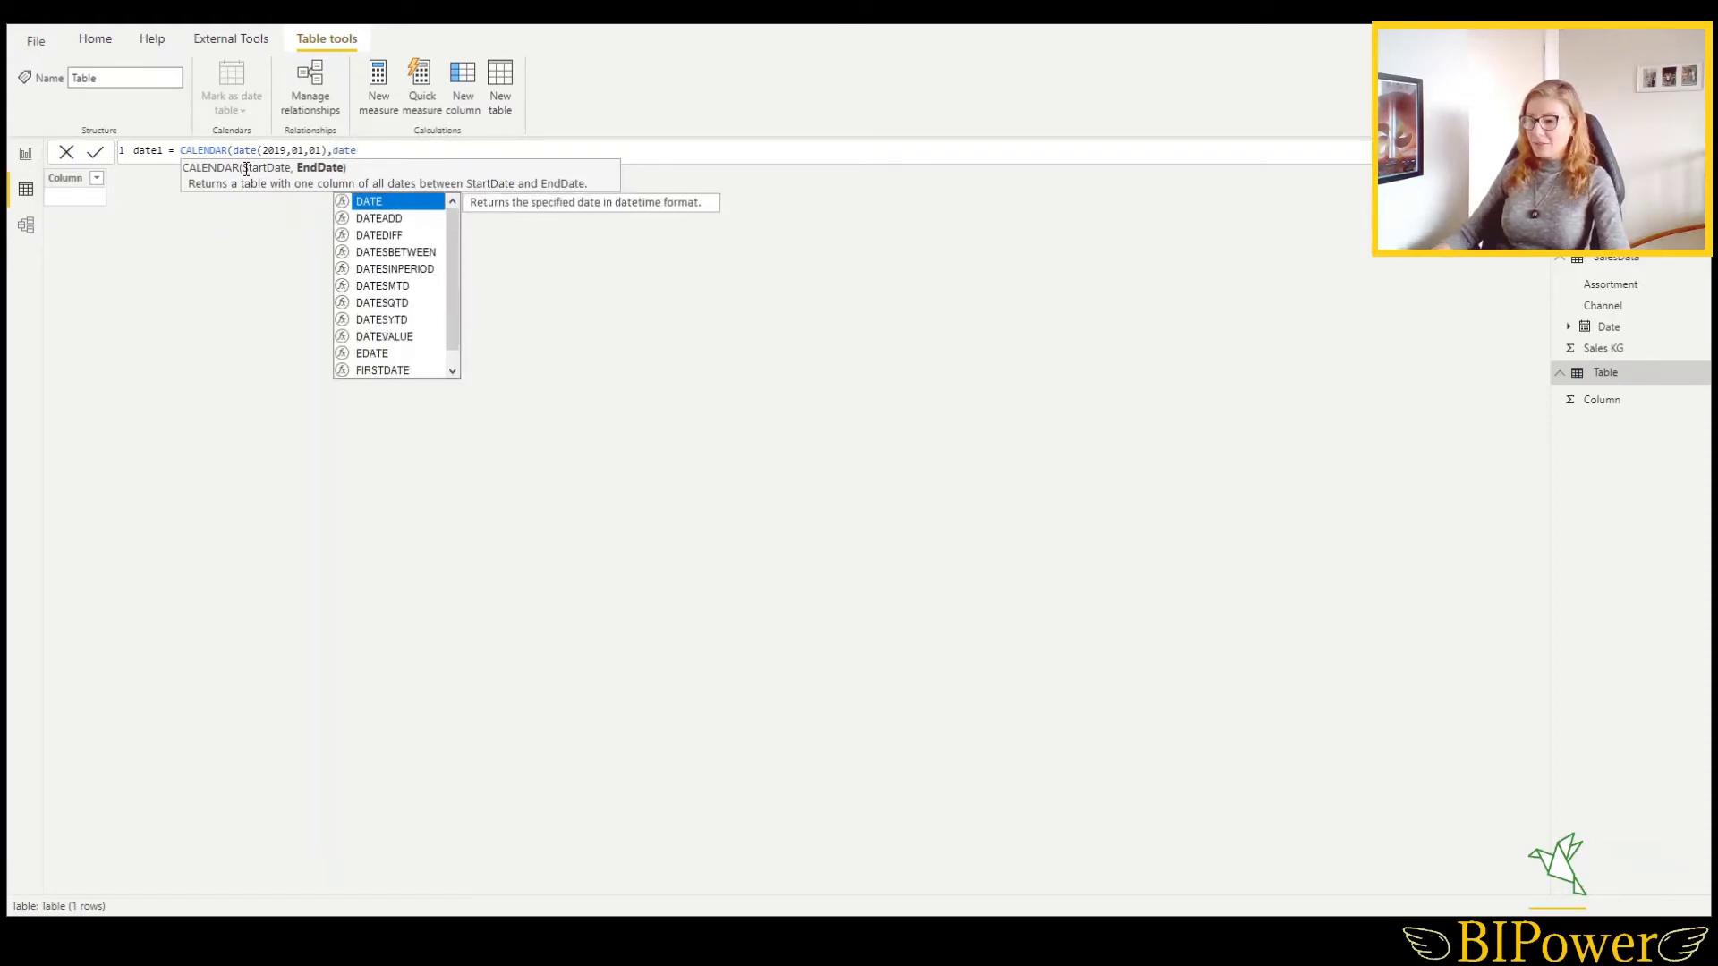
text(()
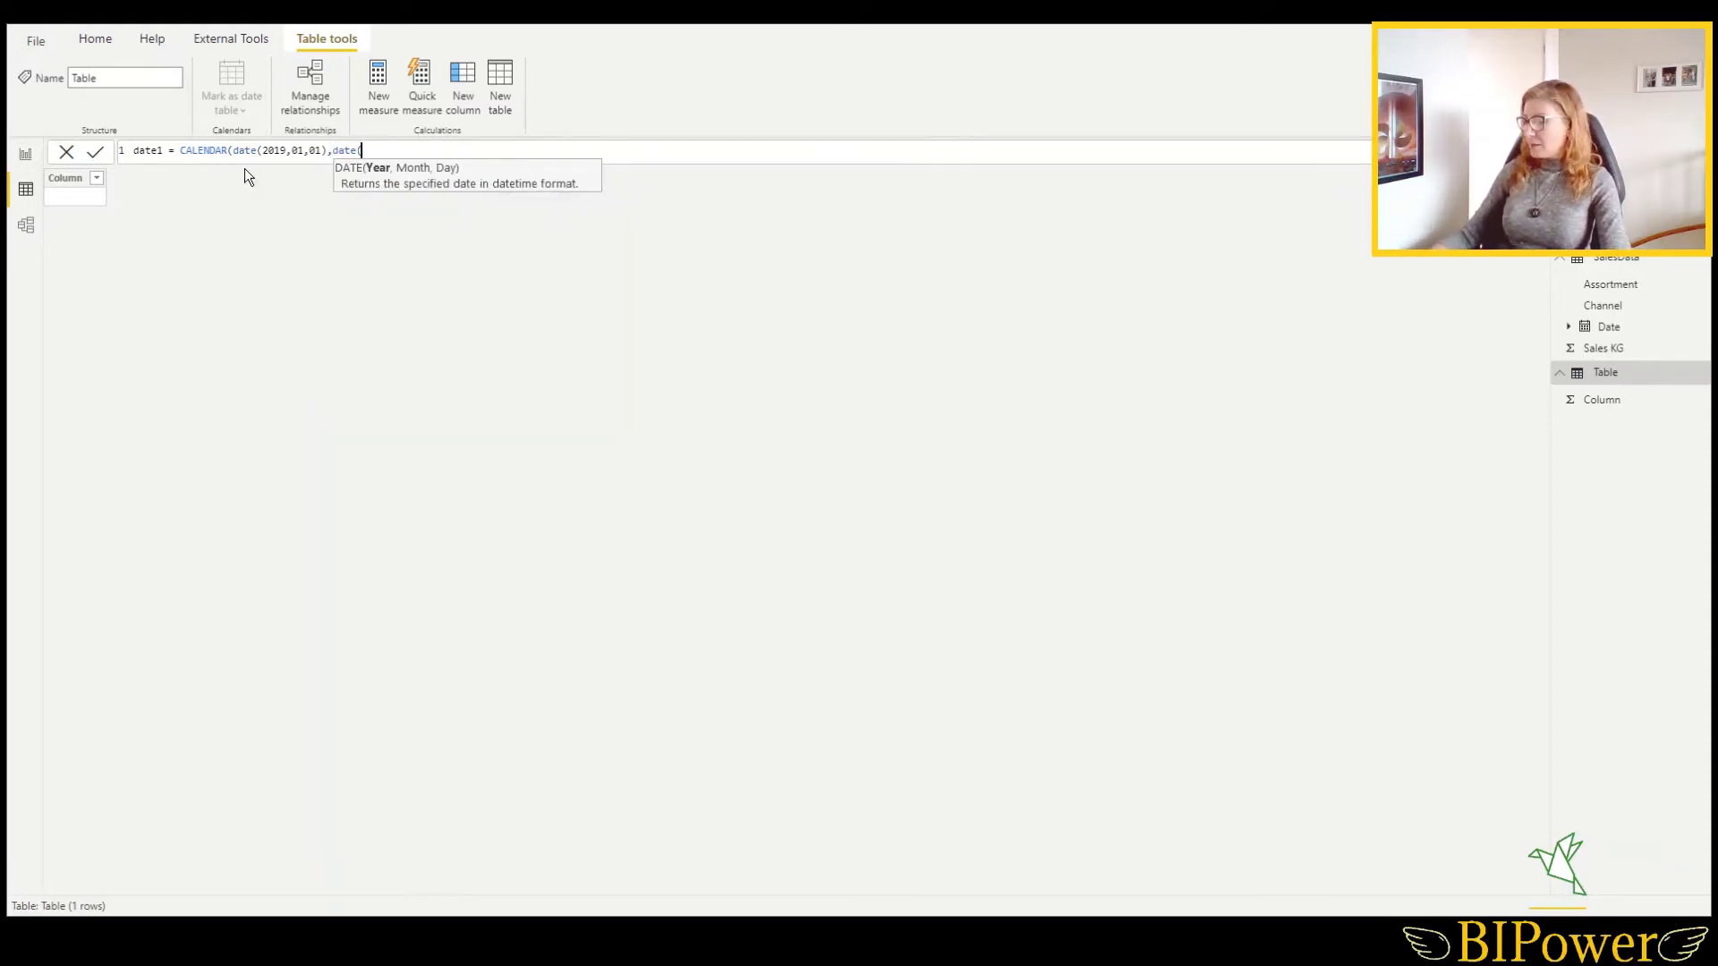
text(2021,)
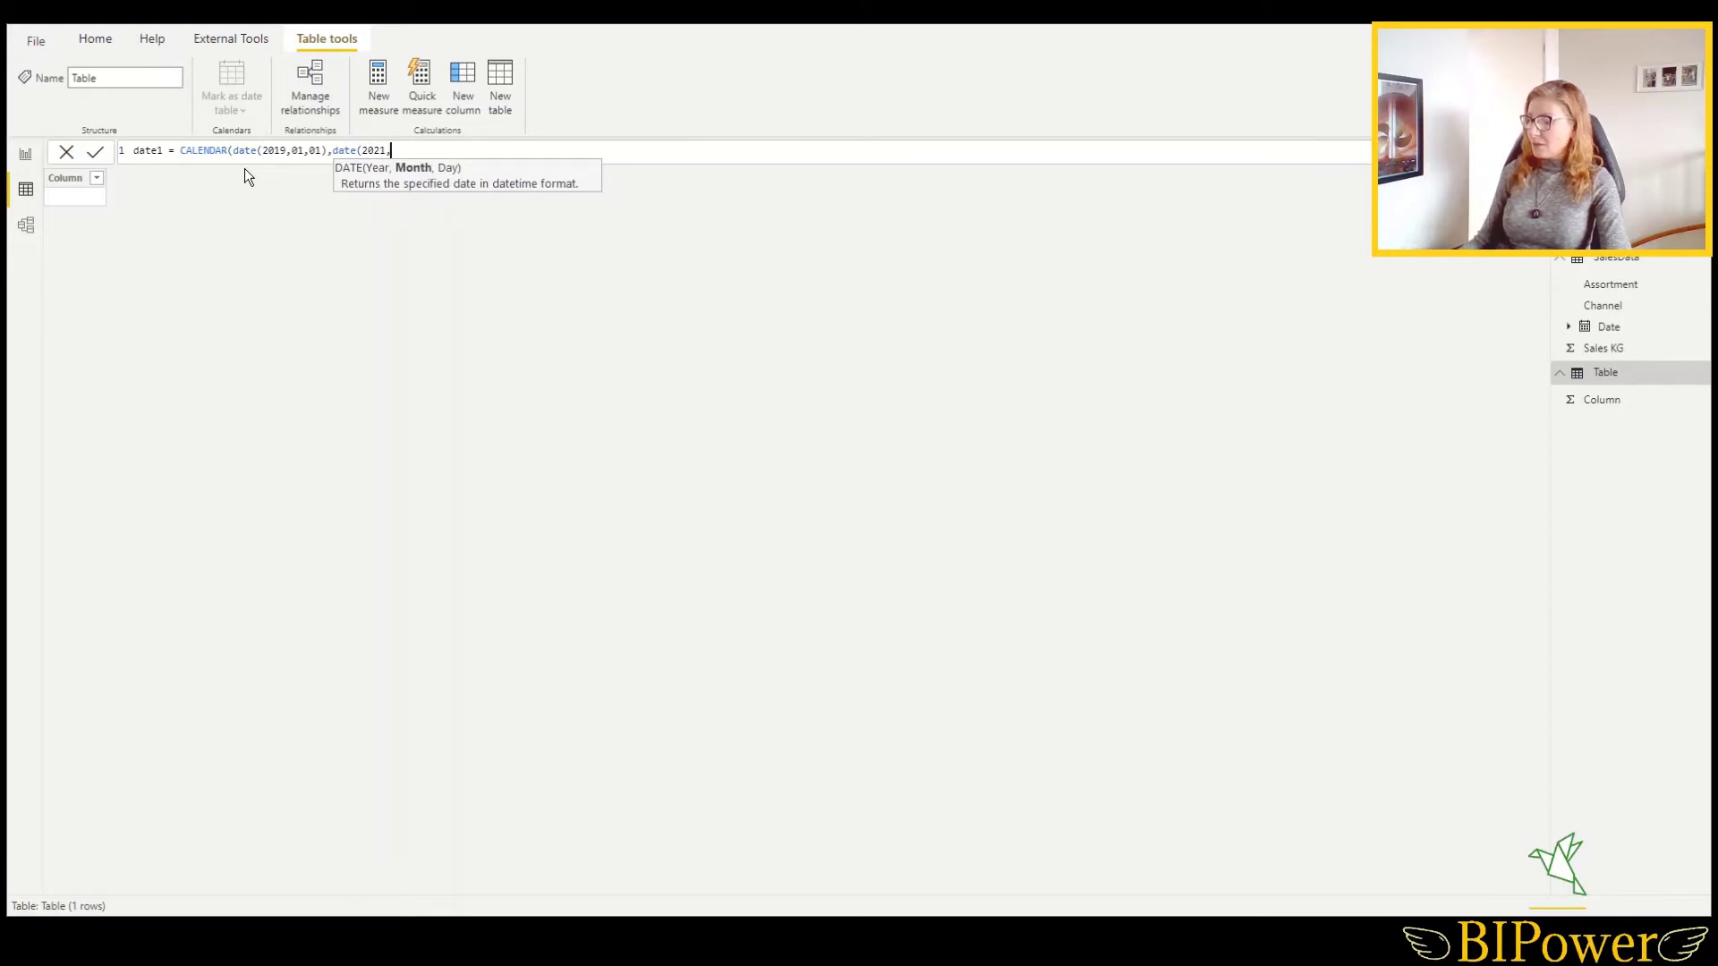
text(12,31)
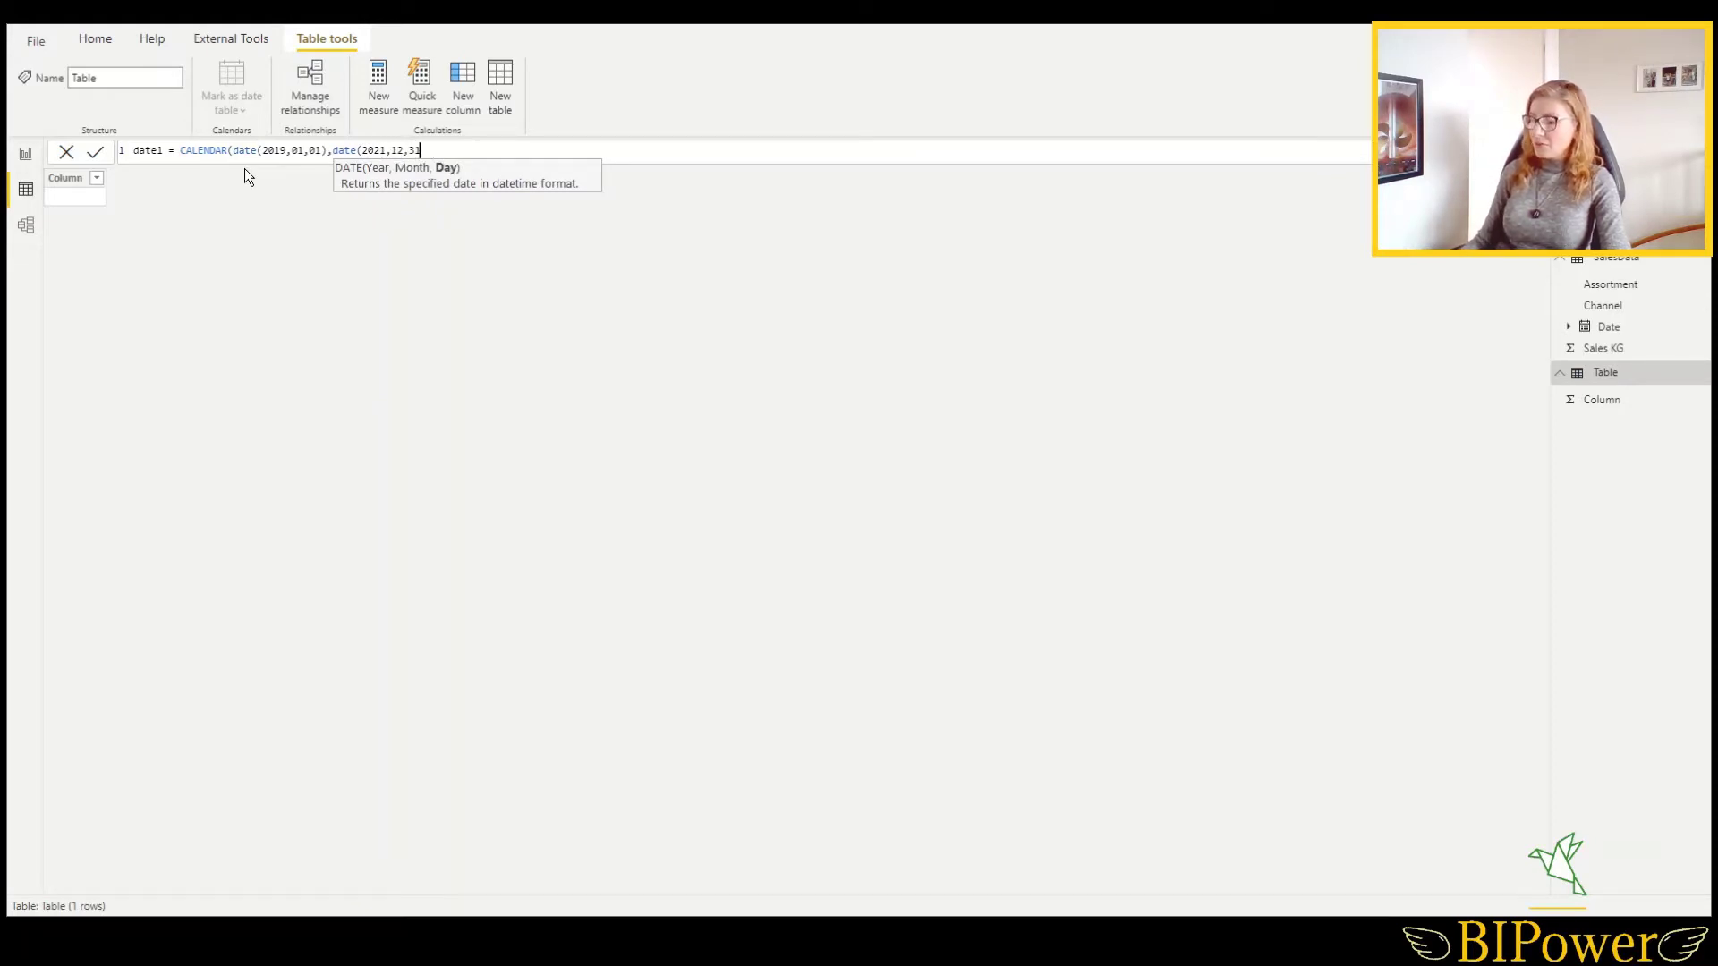
text()))
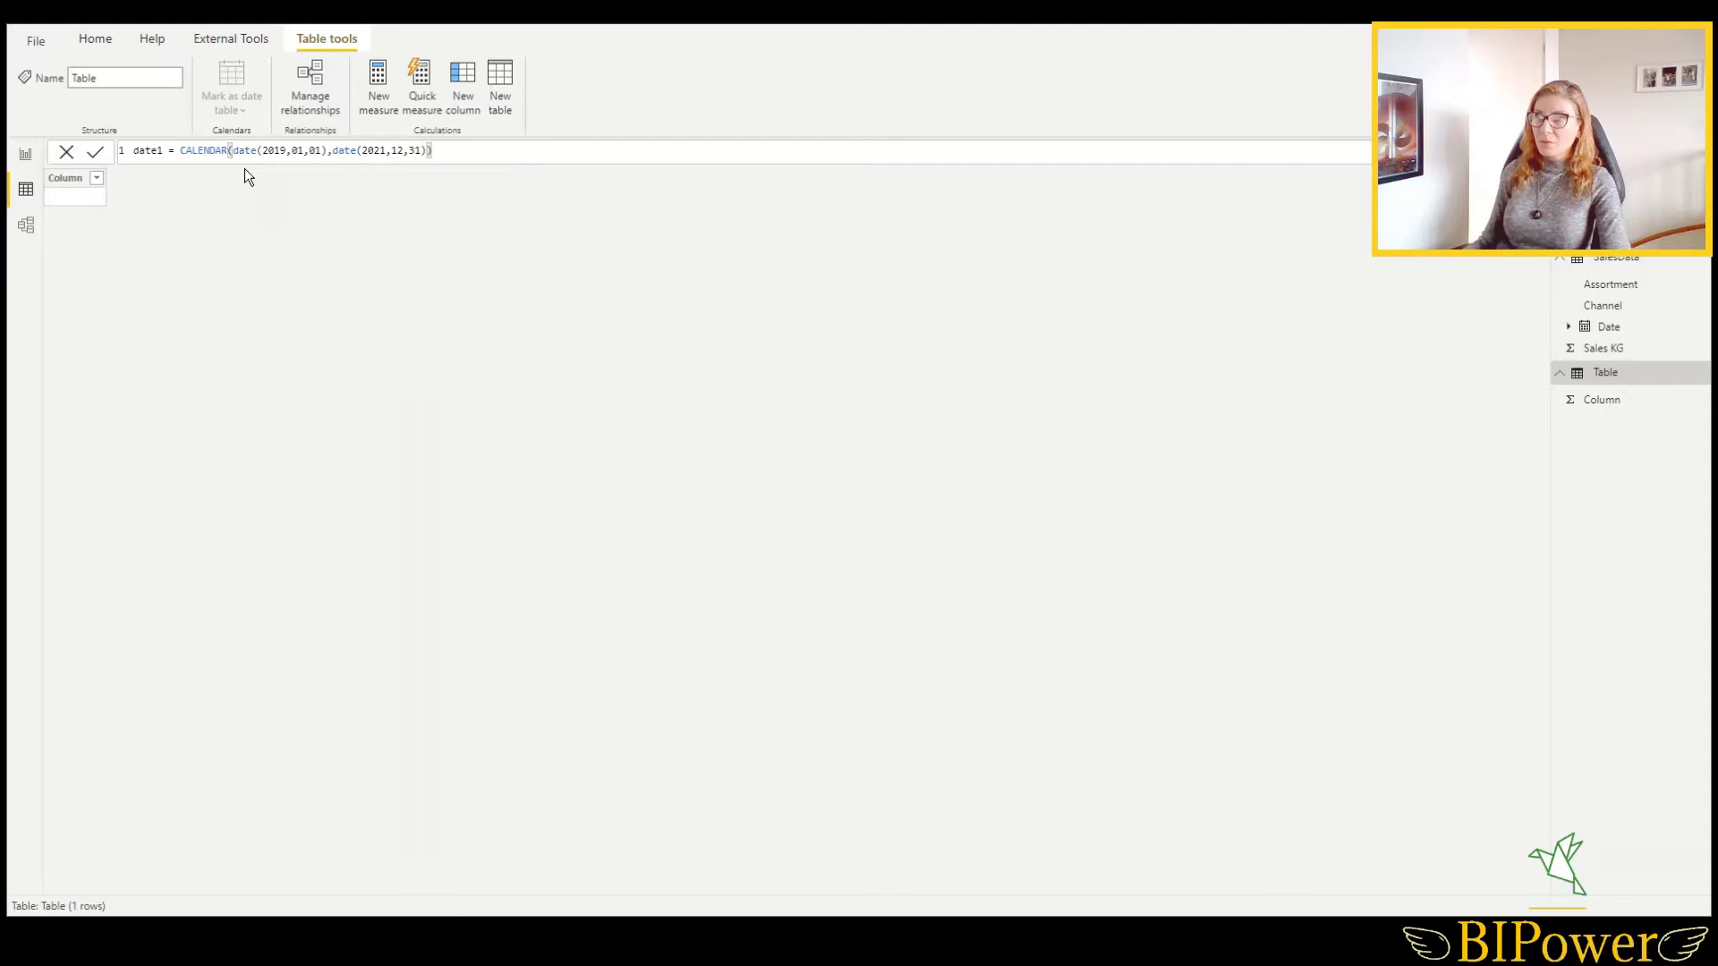
key(Return)
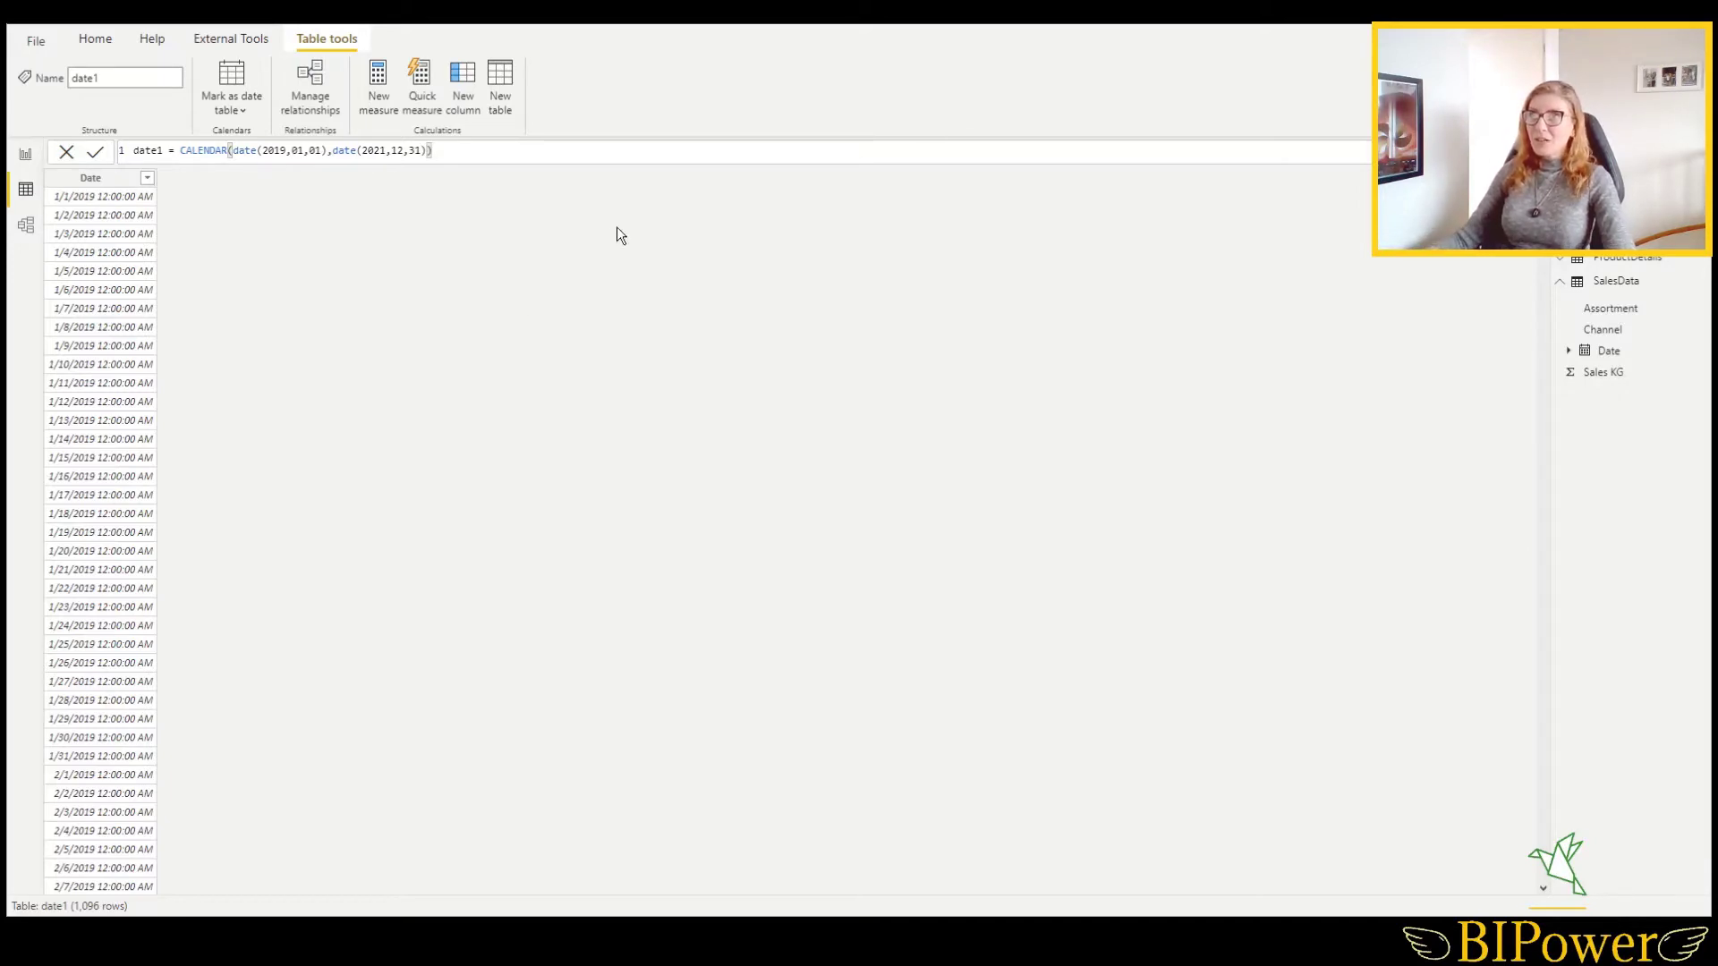
- Start another new calculated table from Table tools after reviewing date1's 1,096 dates
click(502, 88)
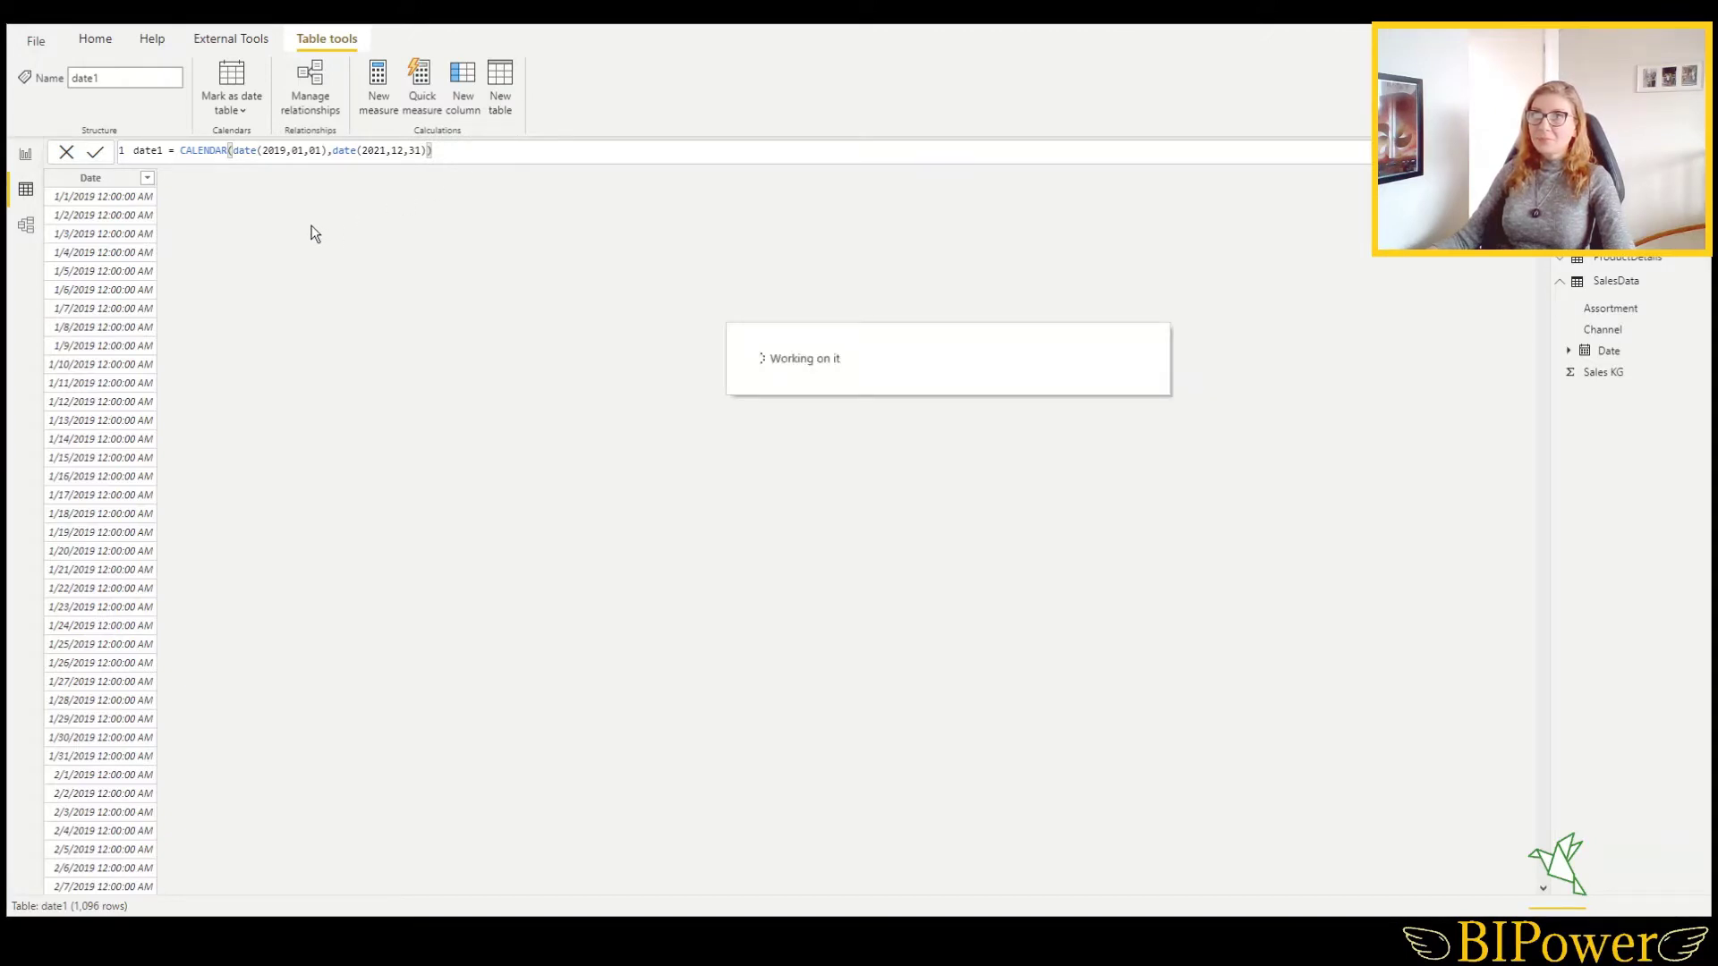
- Name the new table data2 and define it as CALENDARAUTO(), yielding 731 daily dates
double_click(150, 150)
text(date)
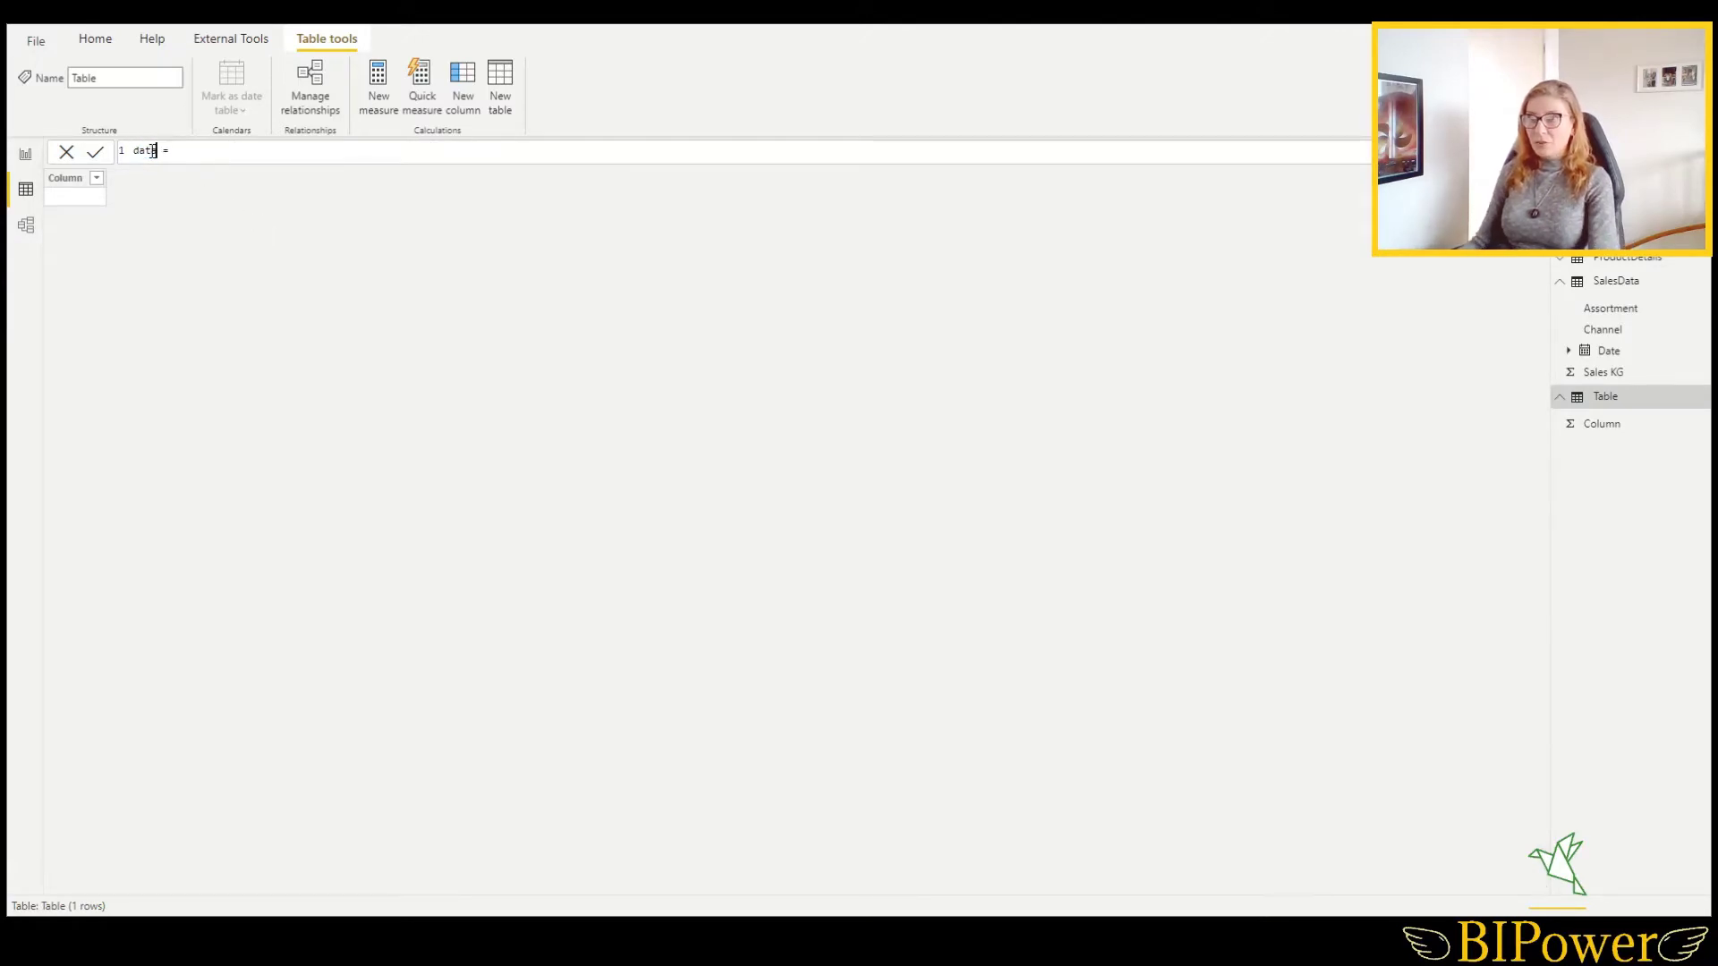
text(2)
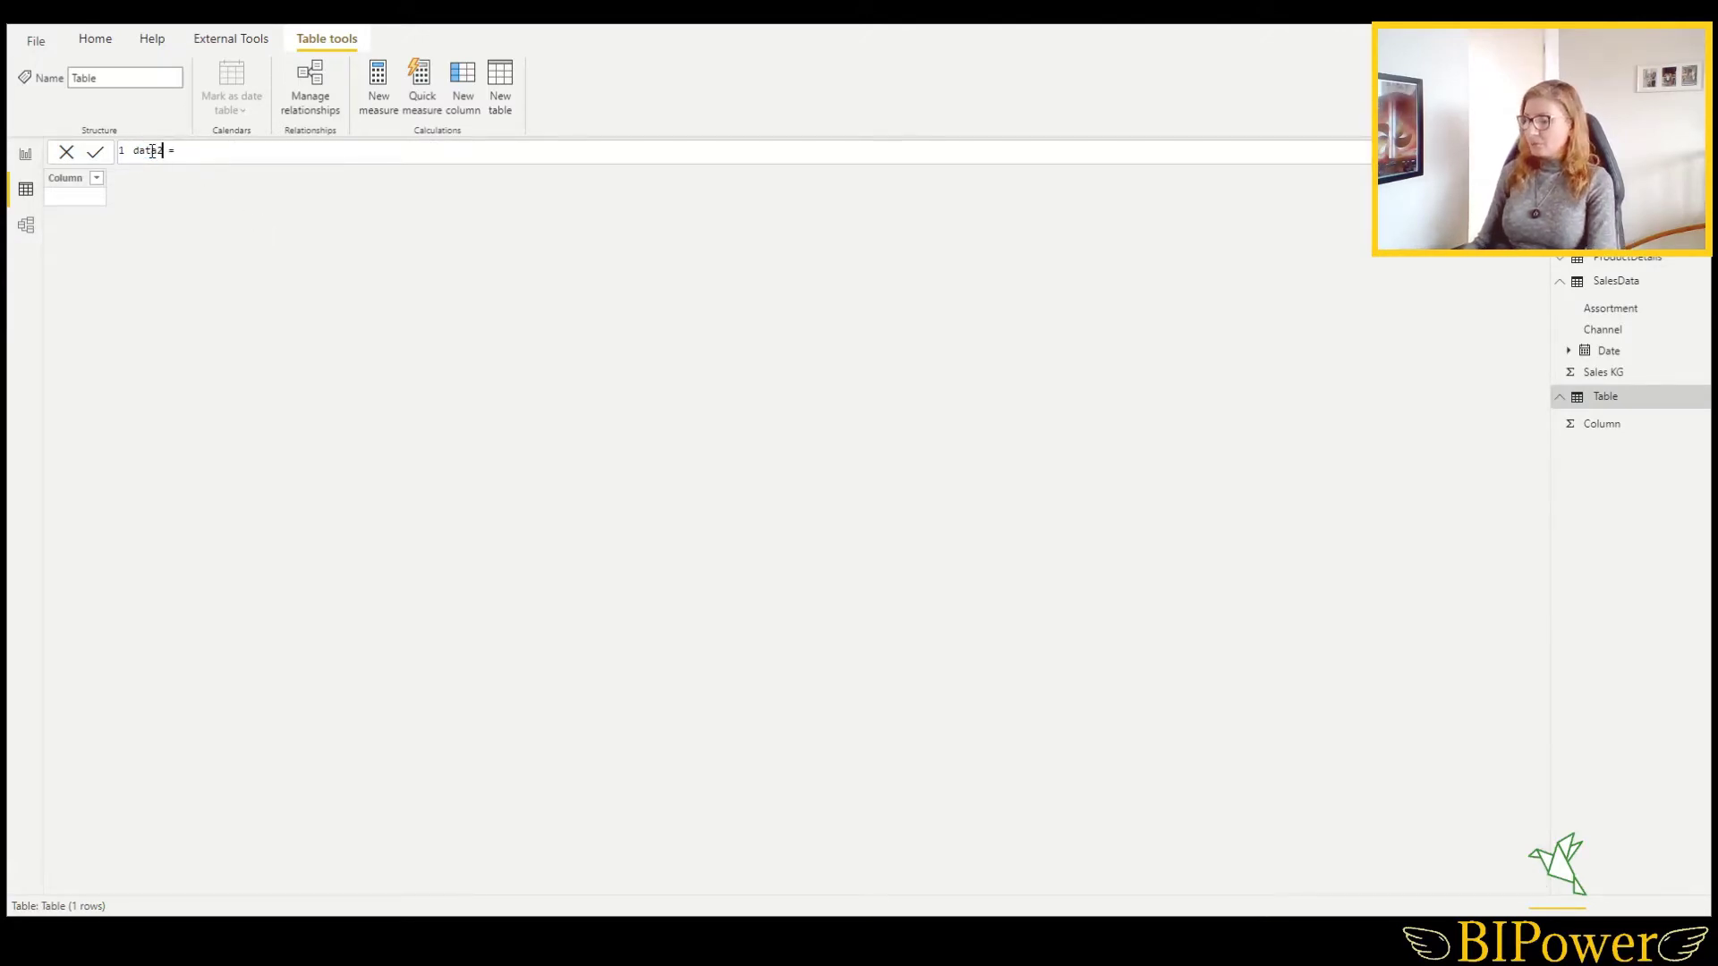
click(215, 153)
text(cal)
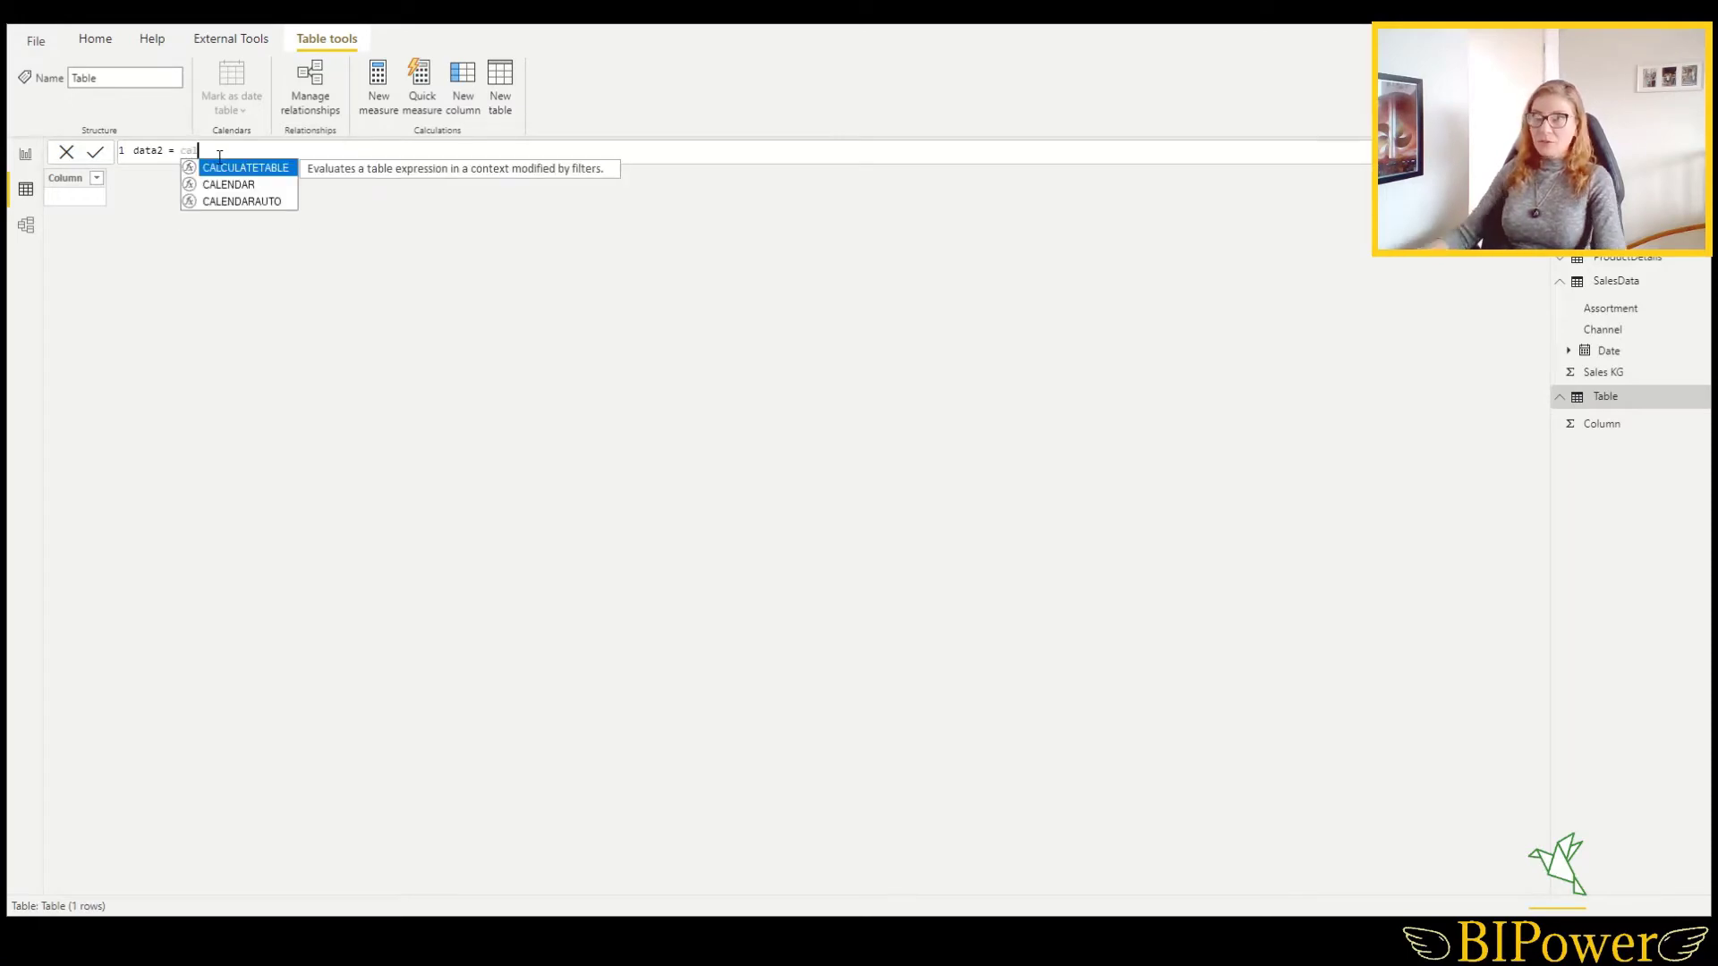
click(245, 200)
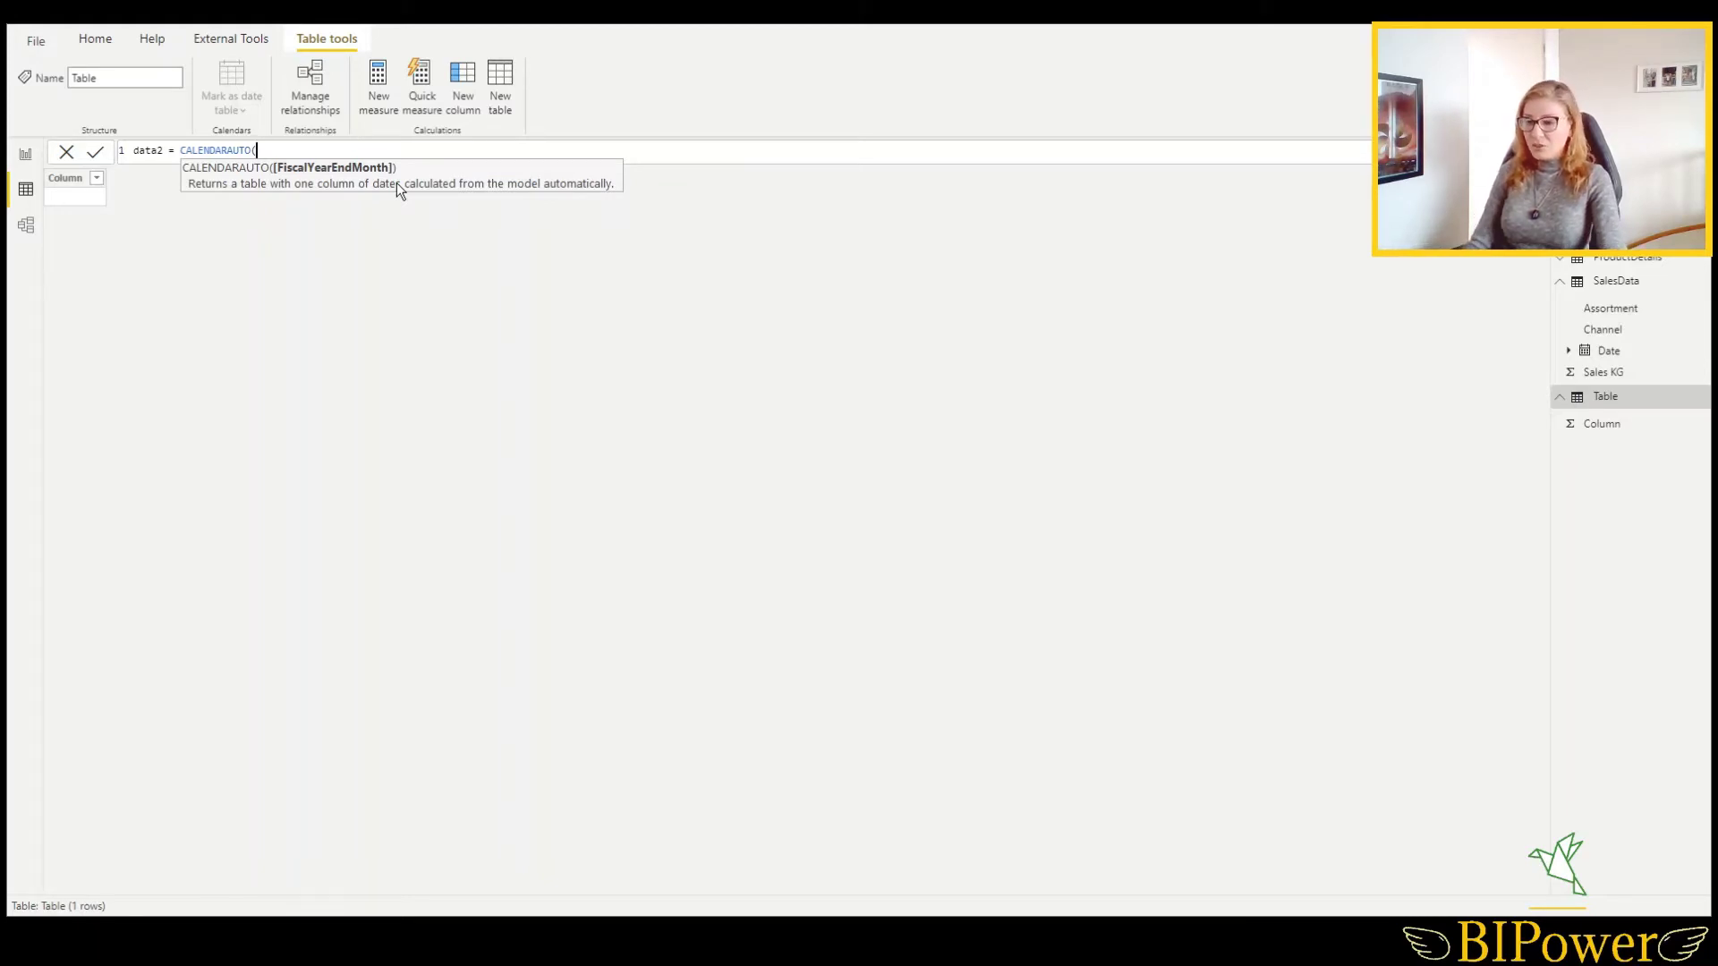
text())
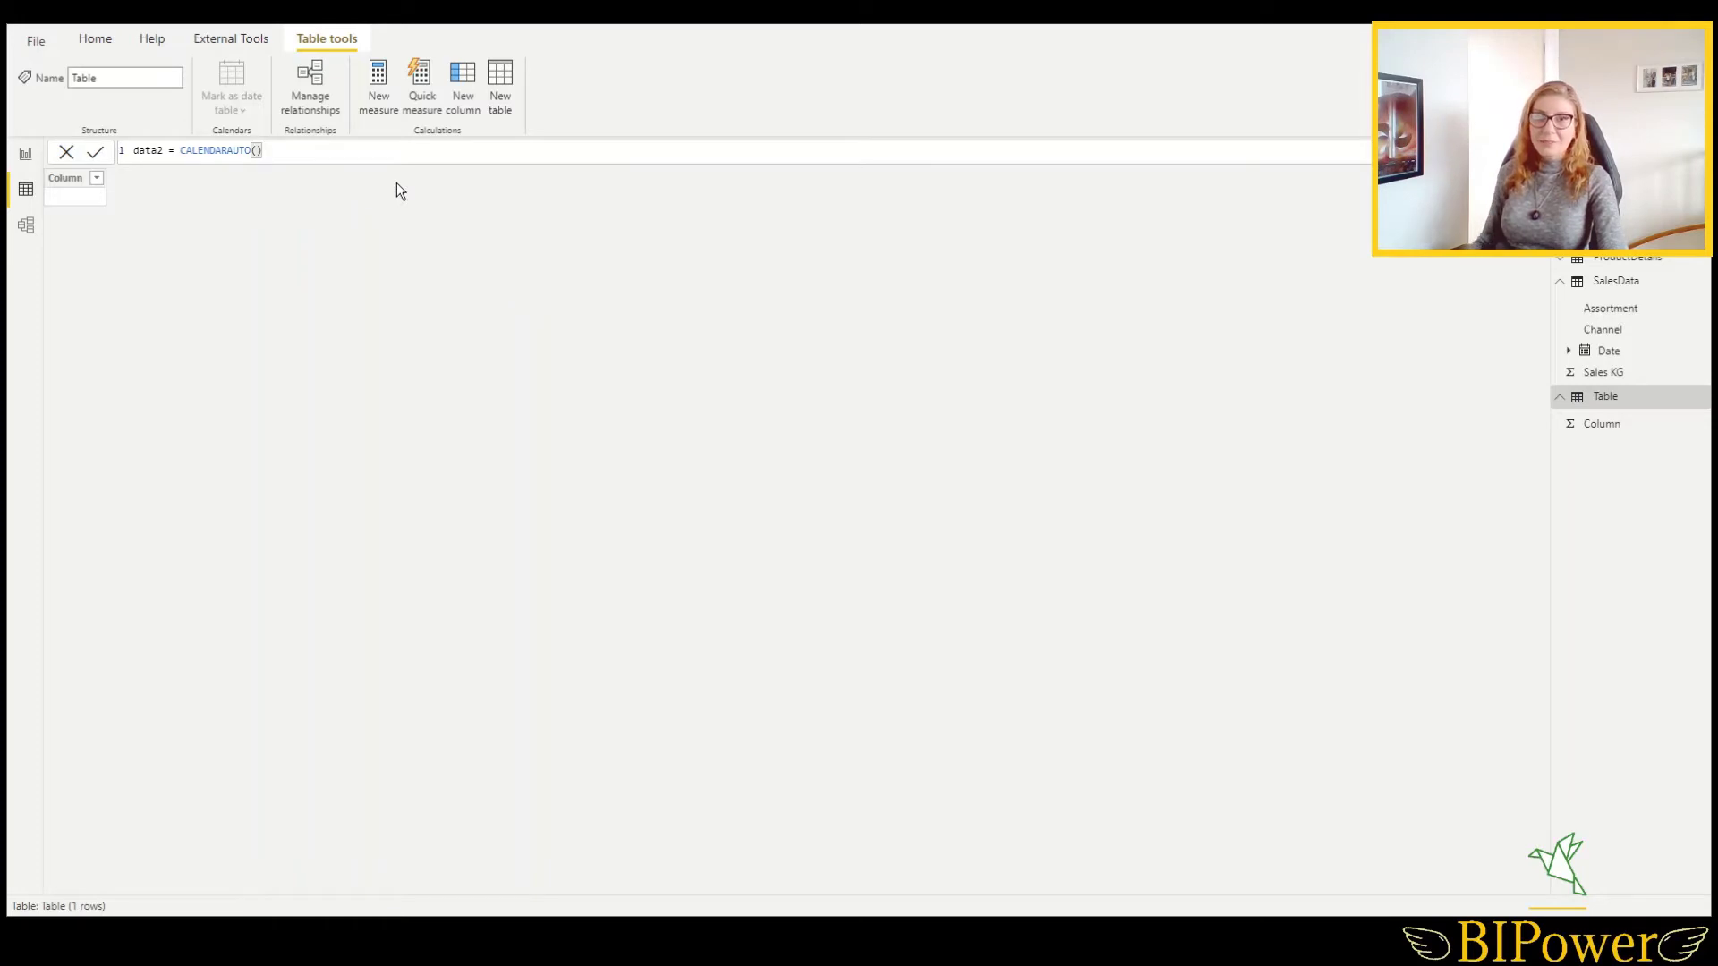
key(Return)
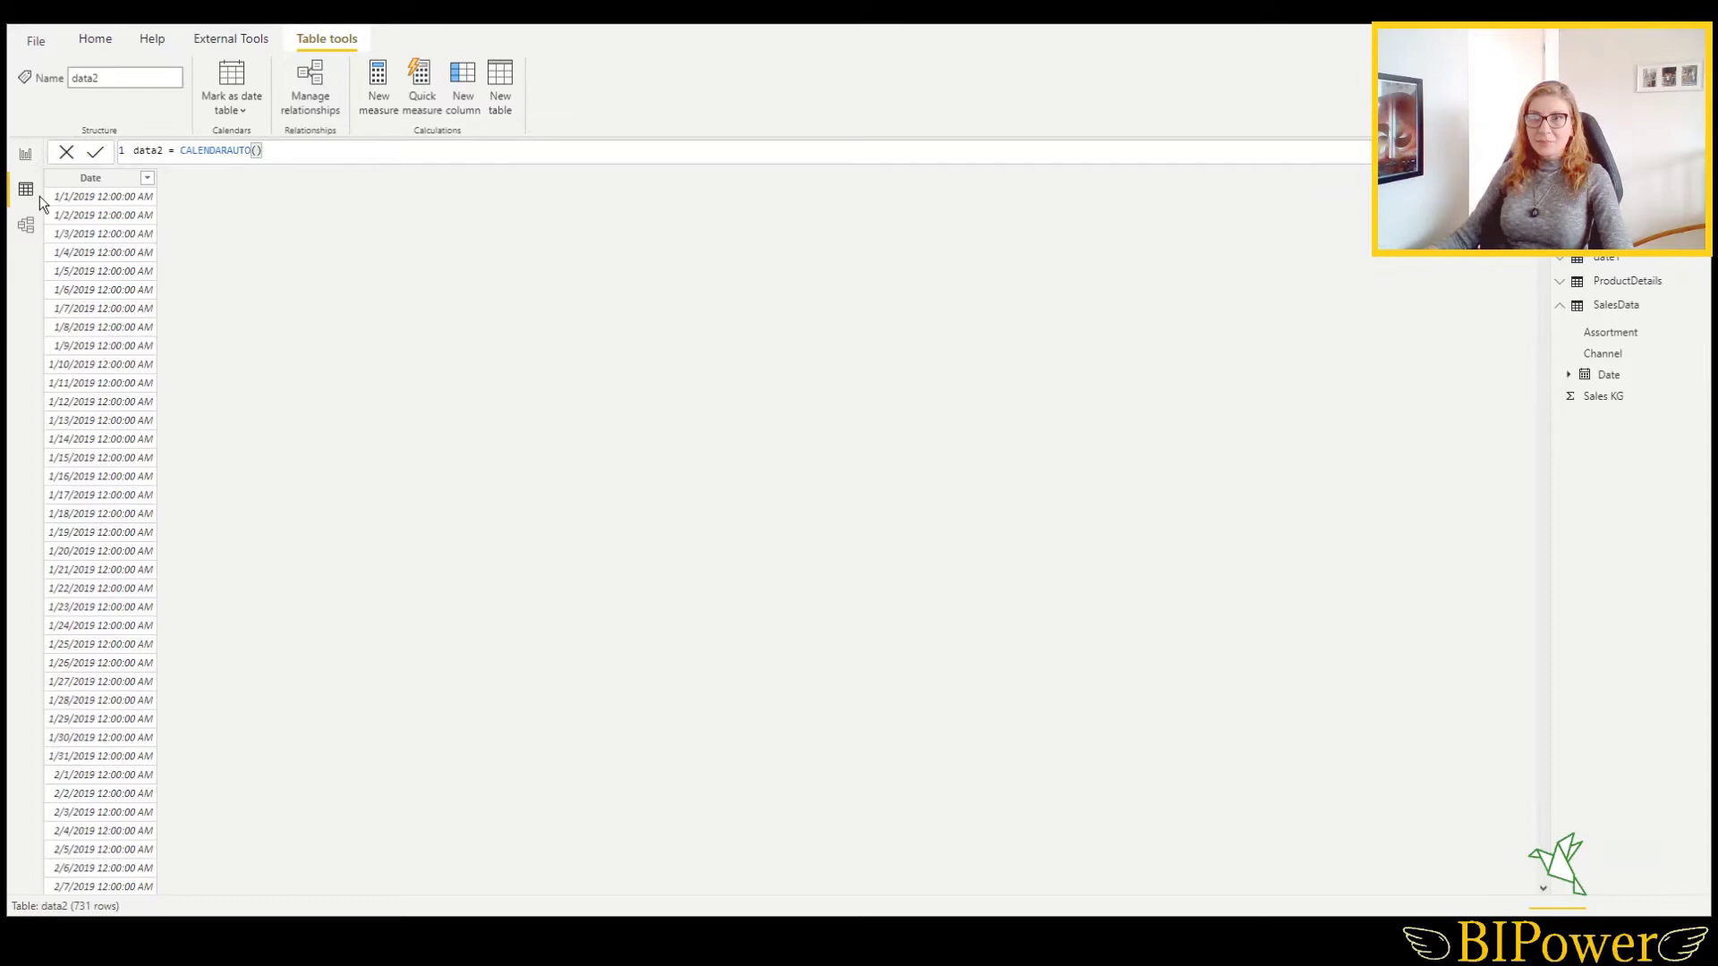
- Display the SalesData table's 30,702 rows in Data view
click(1613, 307)
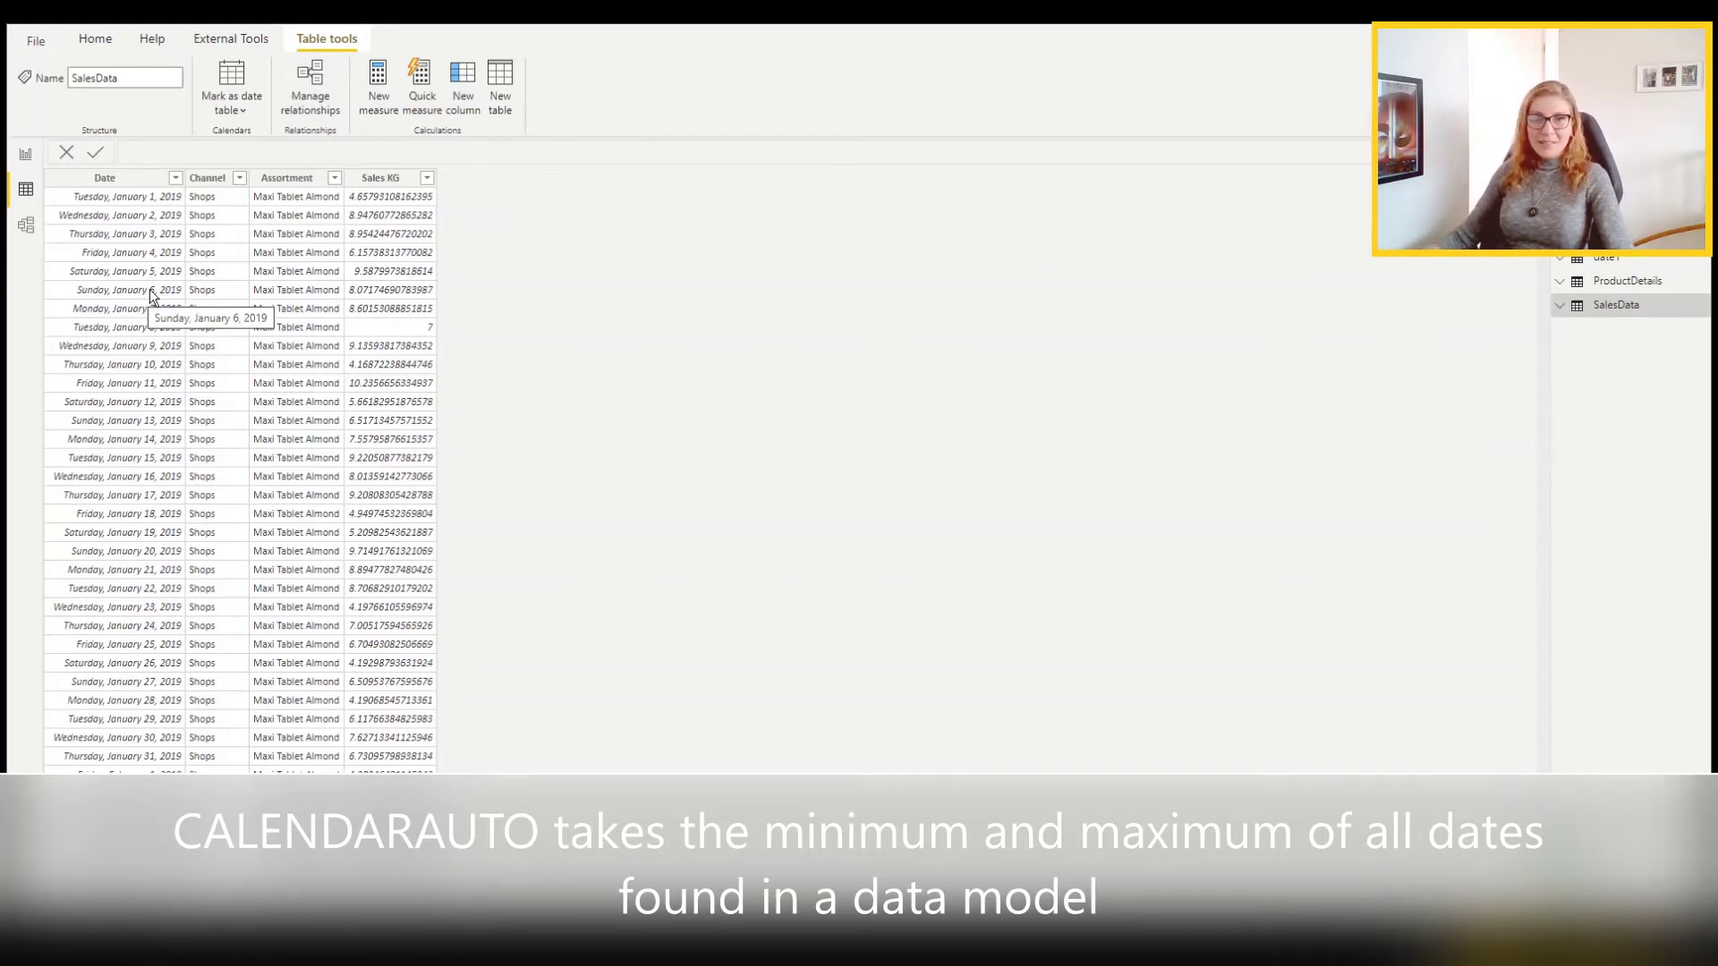
- Select the Date column of the SalesData table
click(151, 296)
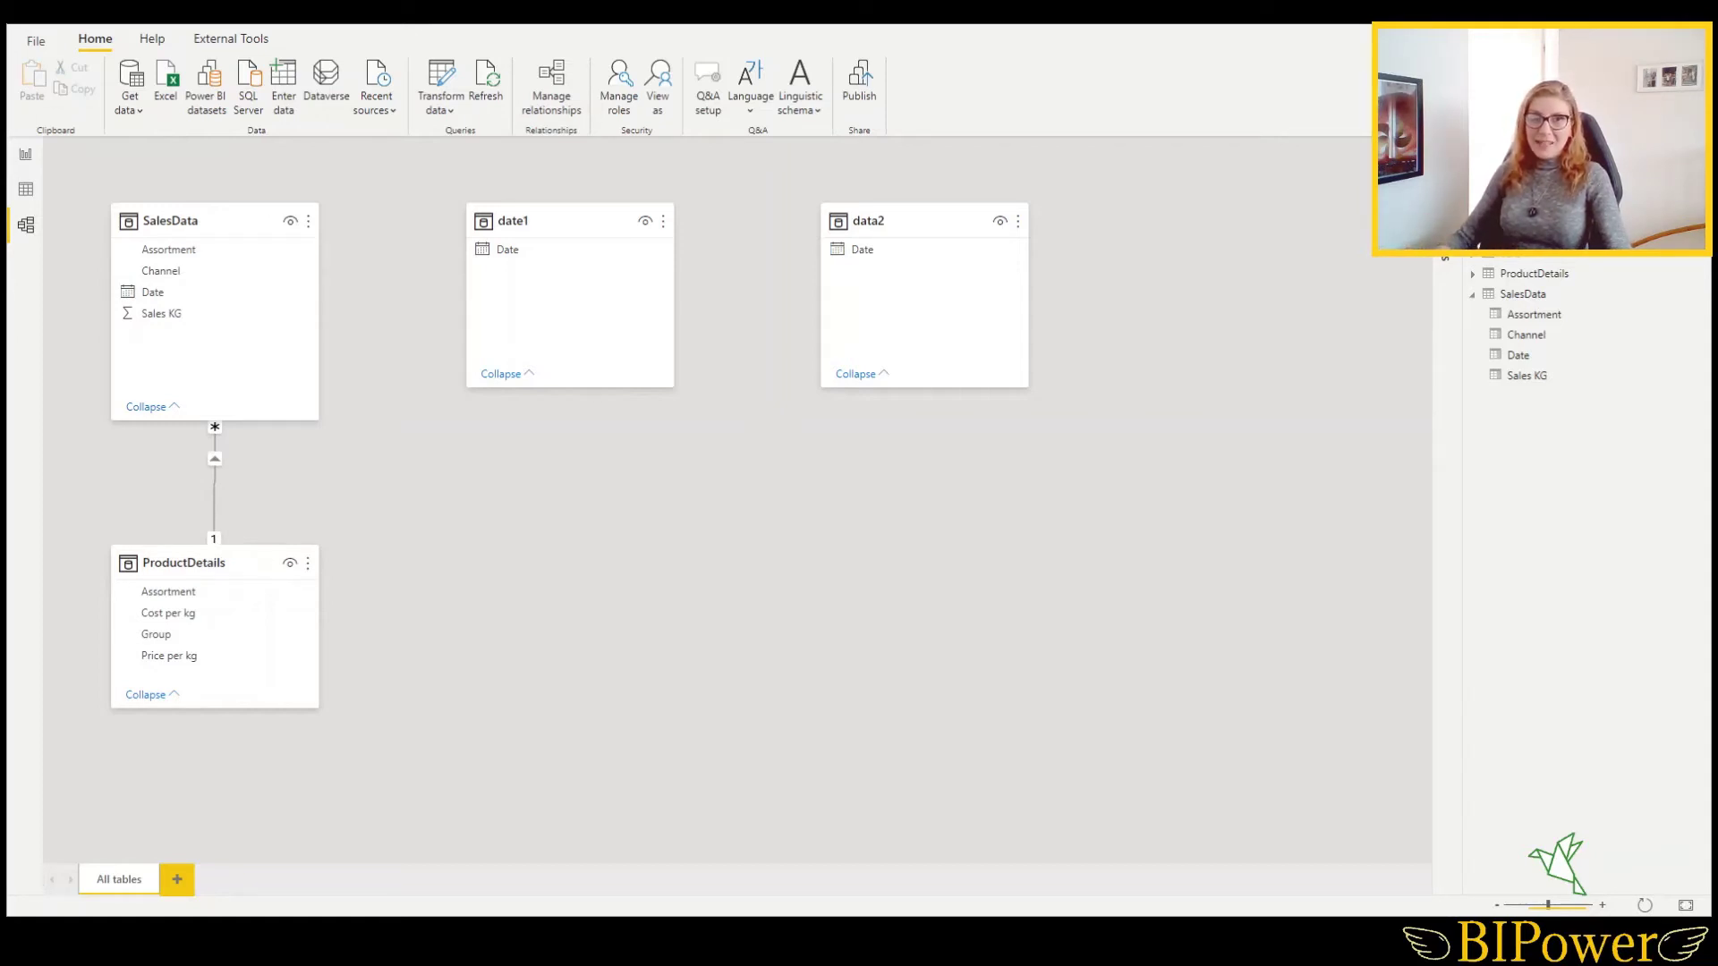
- Place data2 beside ProductDetails in the diagram and delete the date1 table from the model
mouse_move(945, 215)
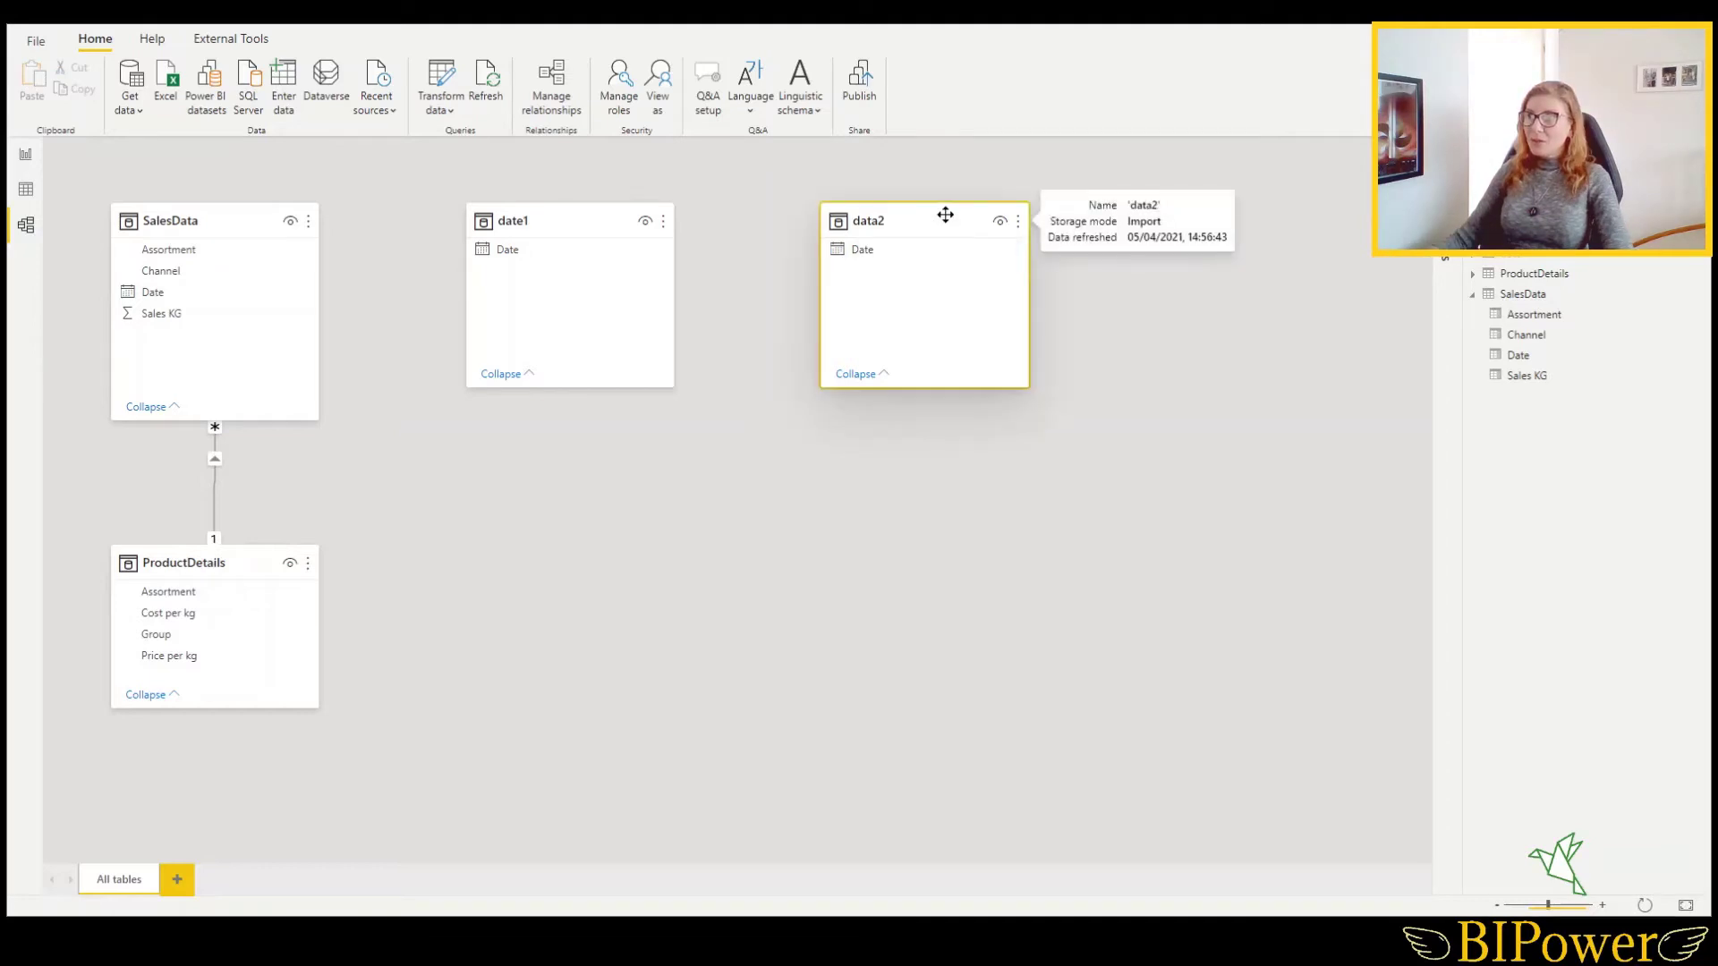
drag(945, 215, 496, 564)
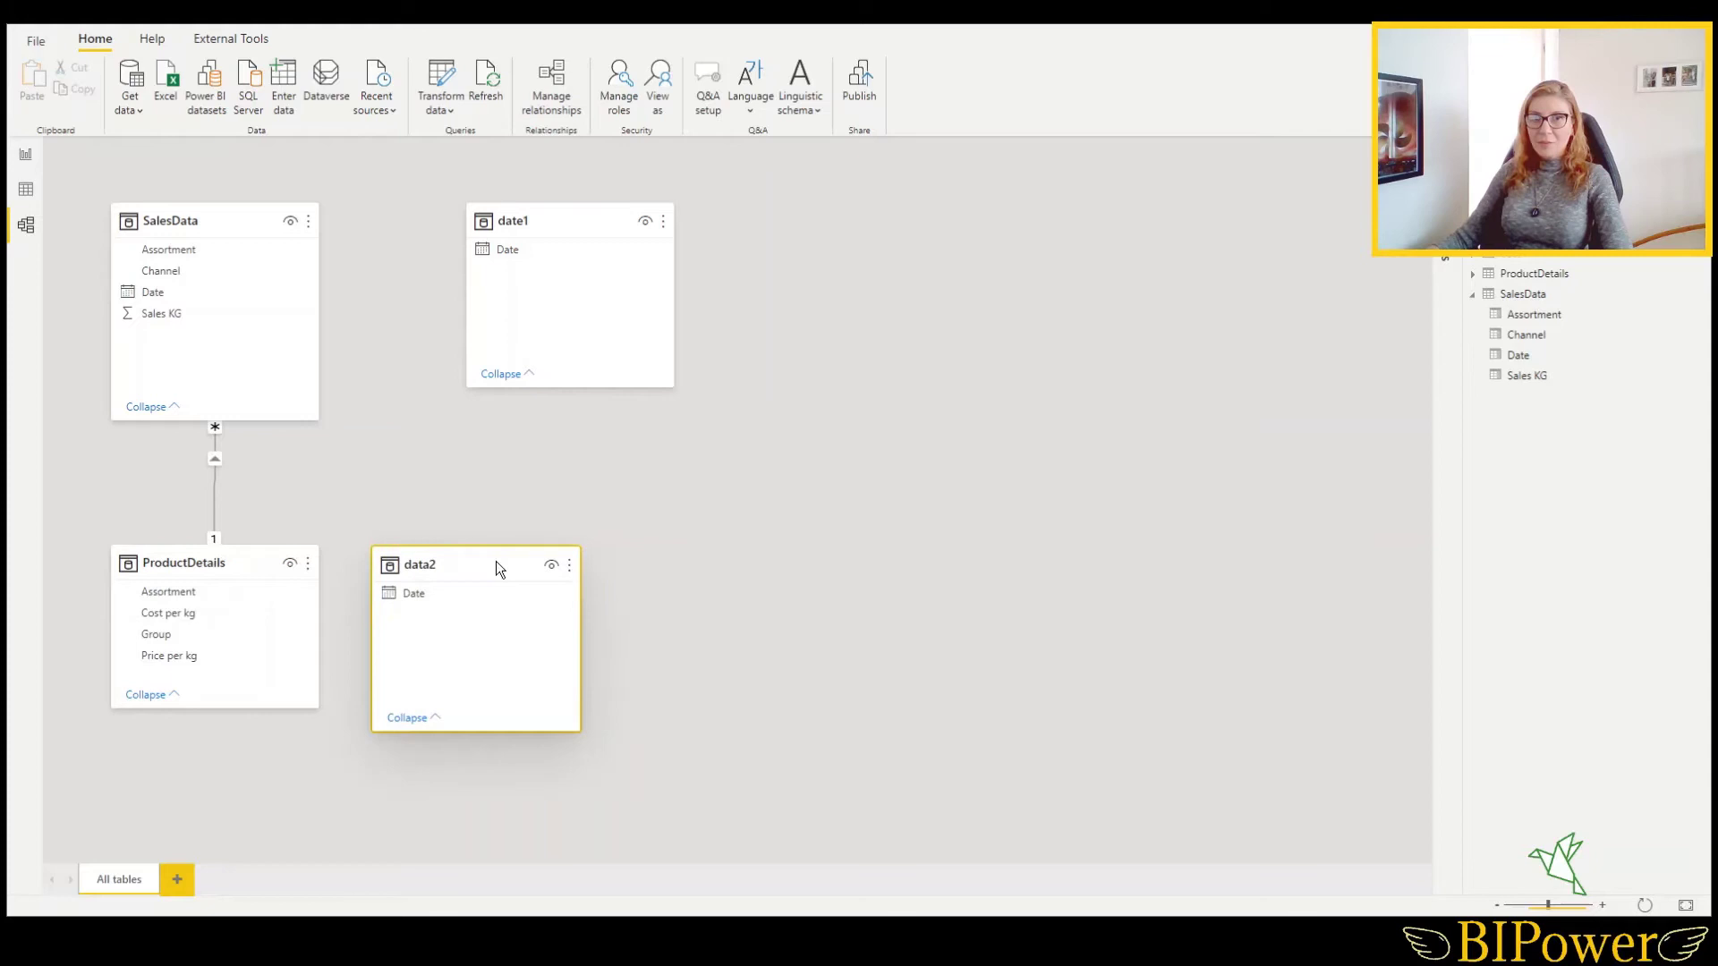
click(577, 224)
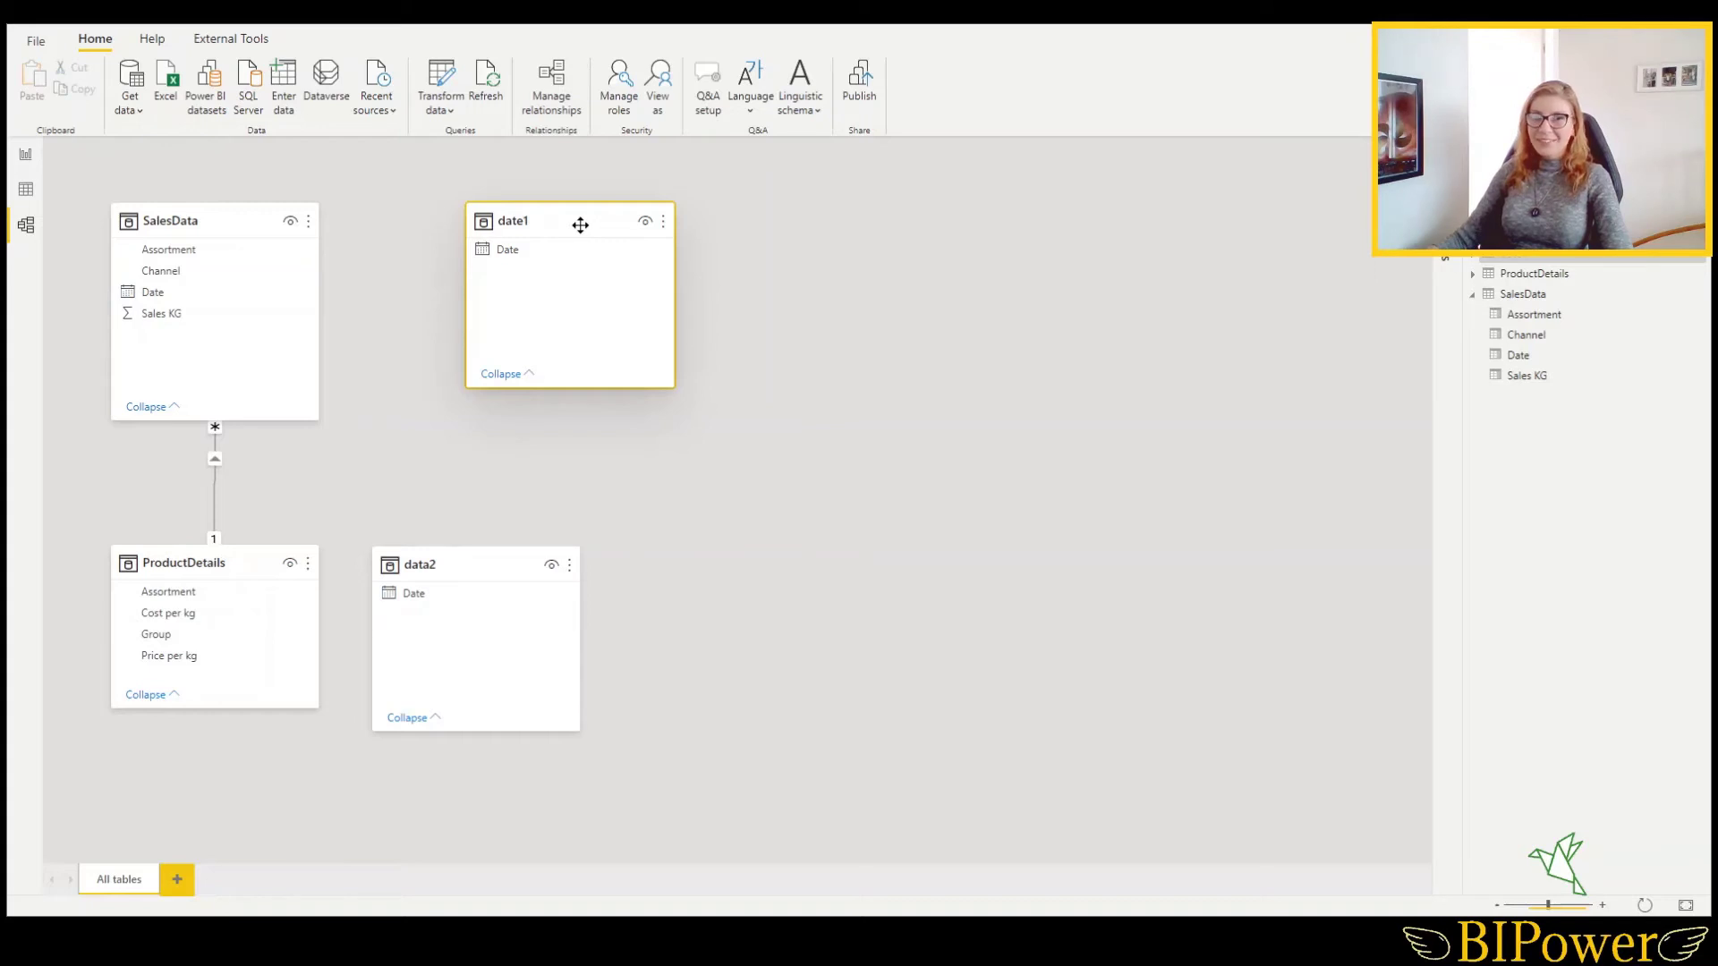
right_click(580, 225)
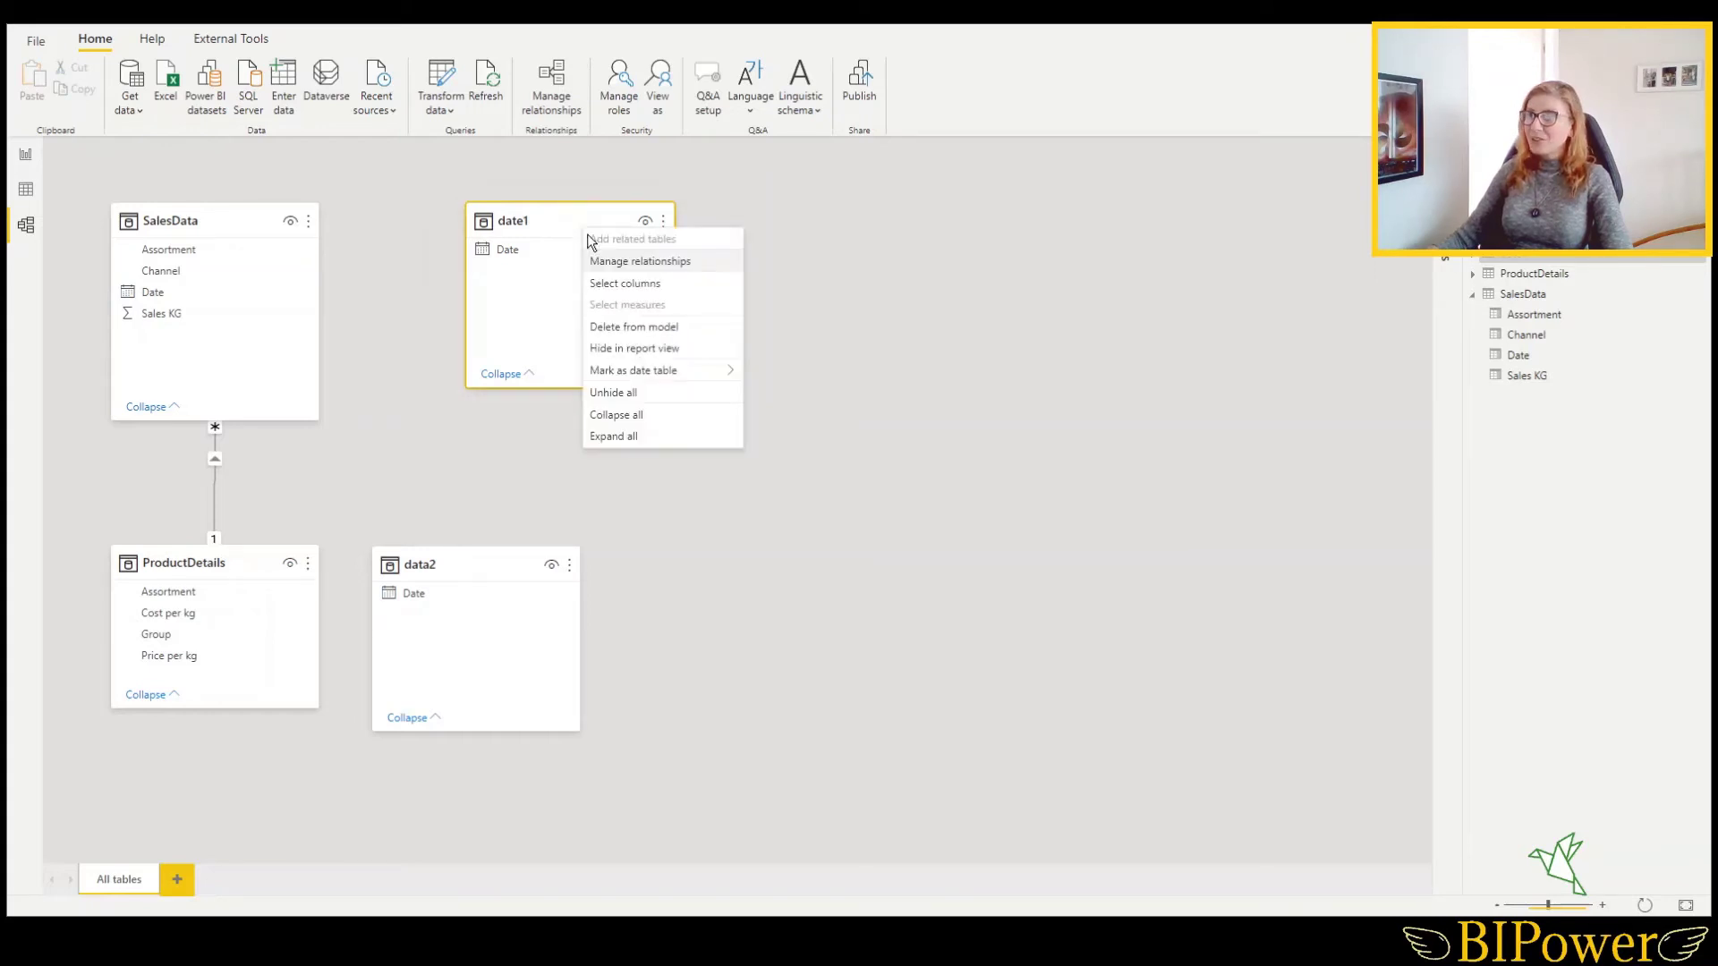
click(631, 327)
click(937, 486)
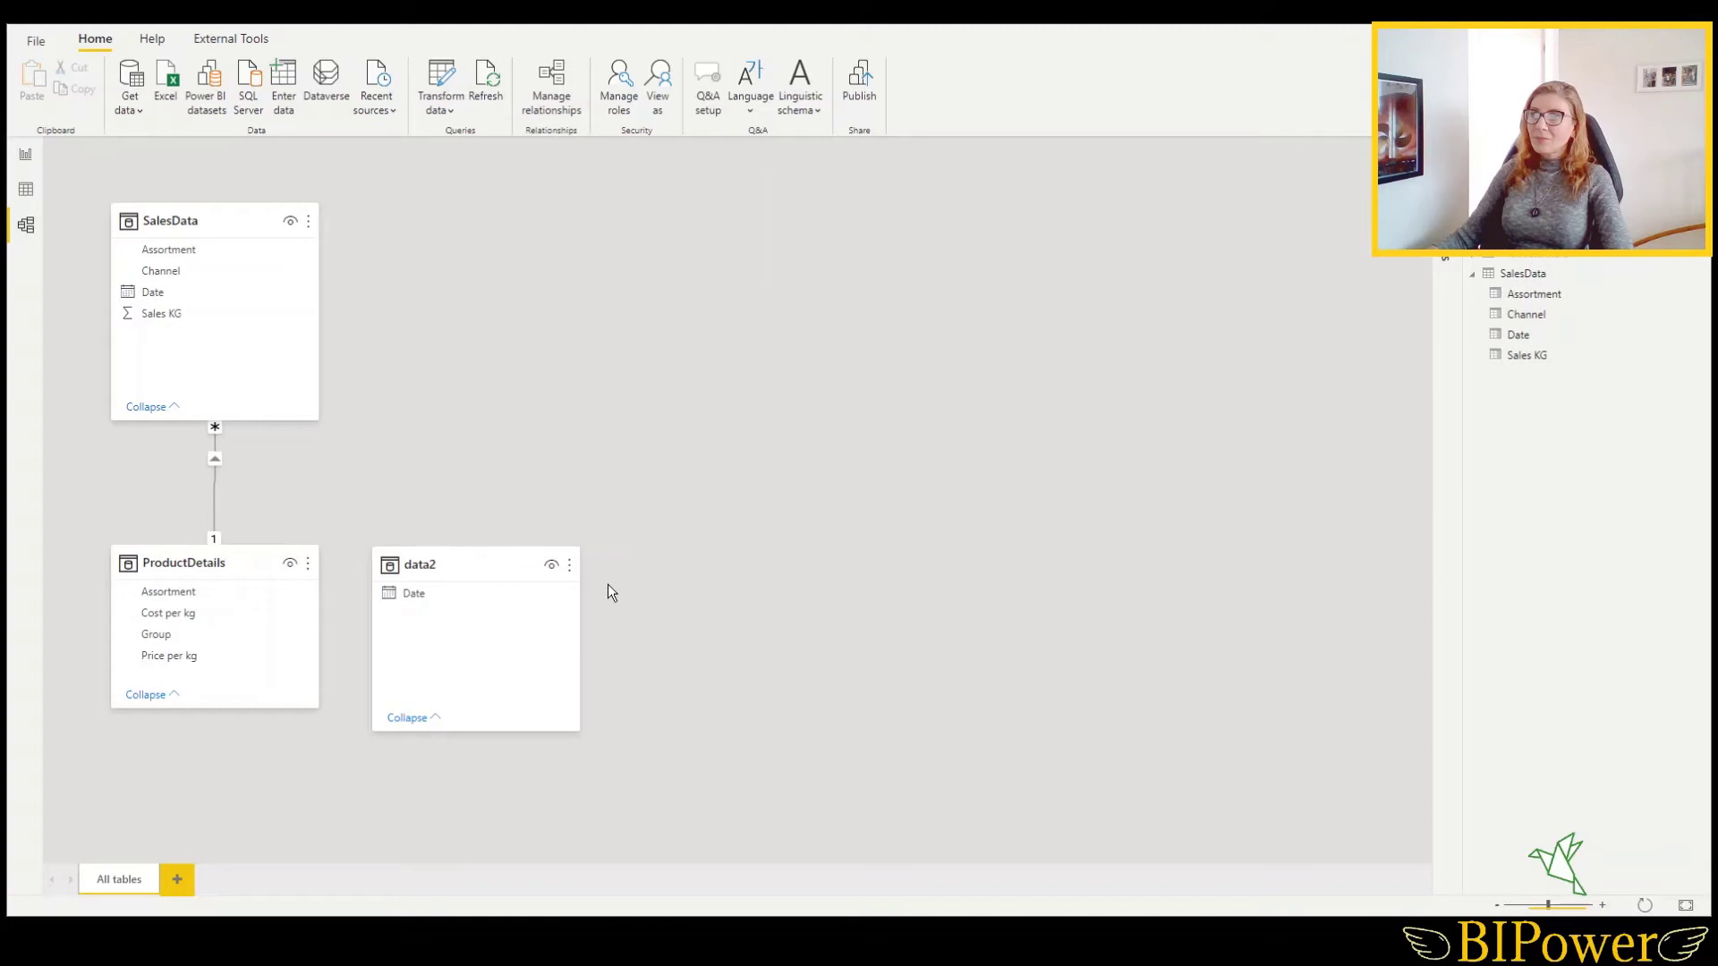
- Mark data2 as the date table, using its Date column as the date column
right_click(480, 659)
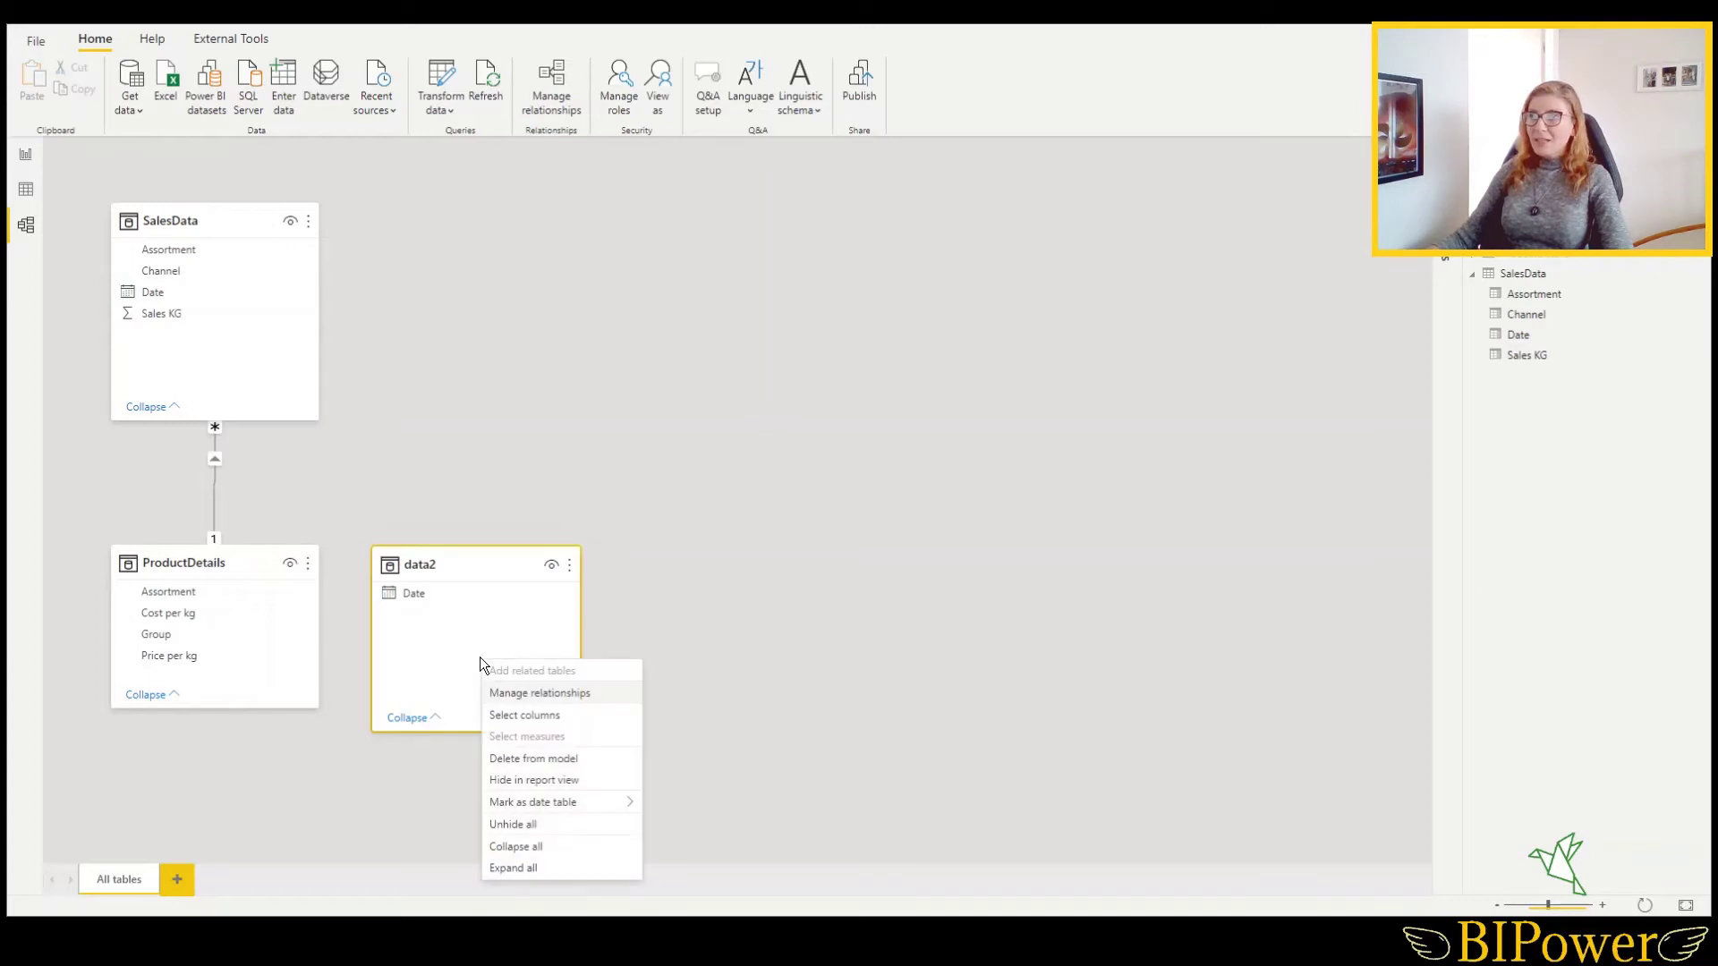
mouse_move(567, 802)
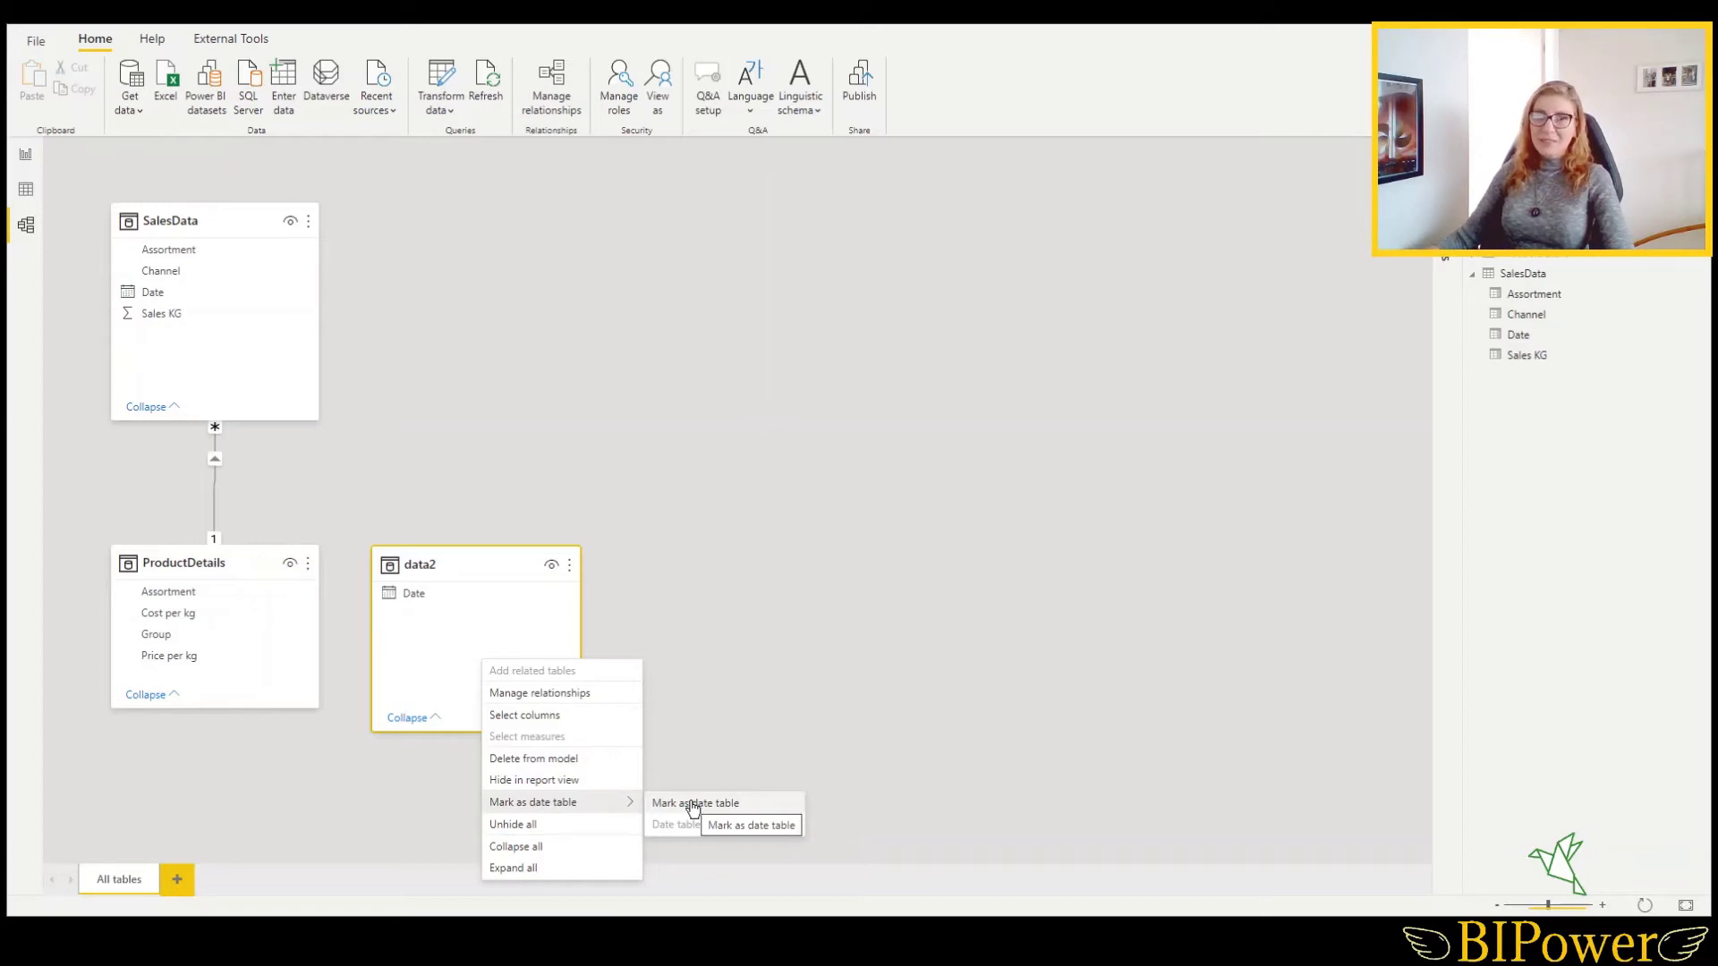
click(692, 804)
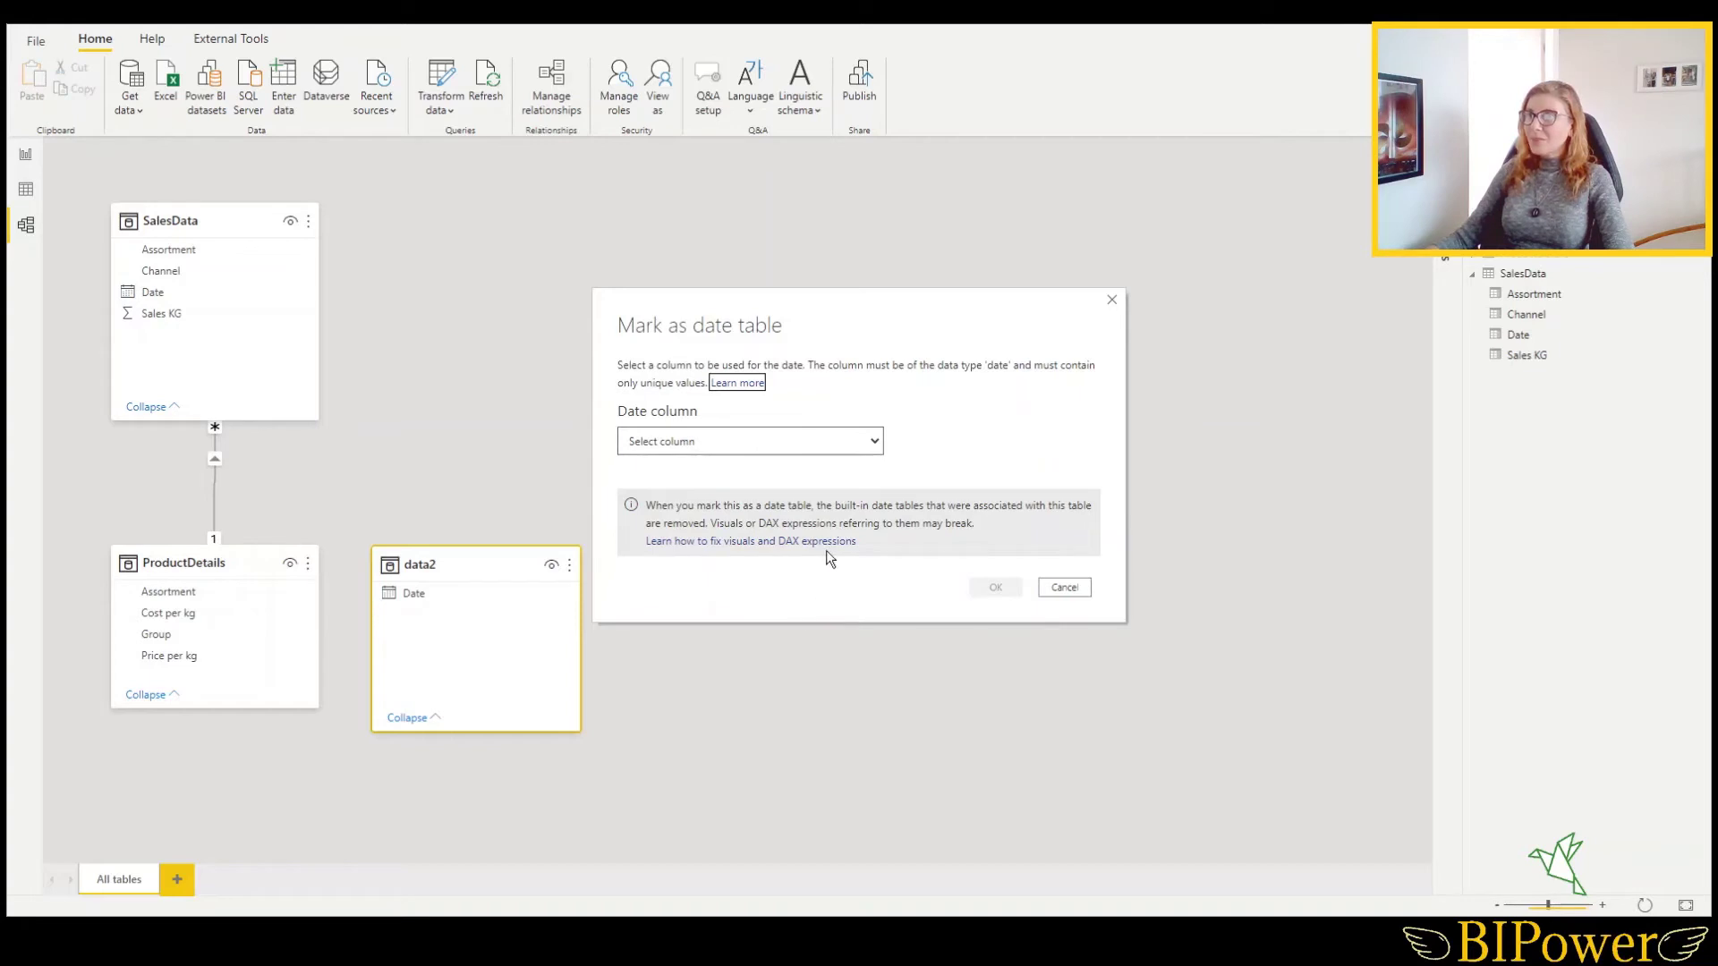
click(854, 447)
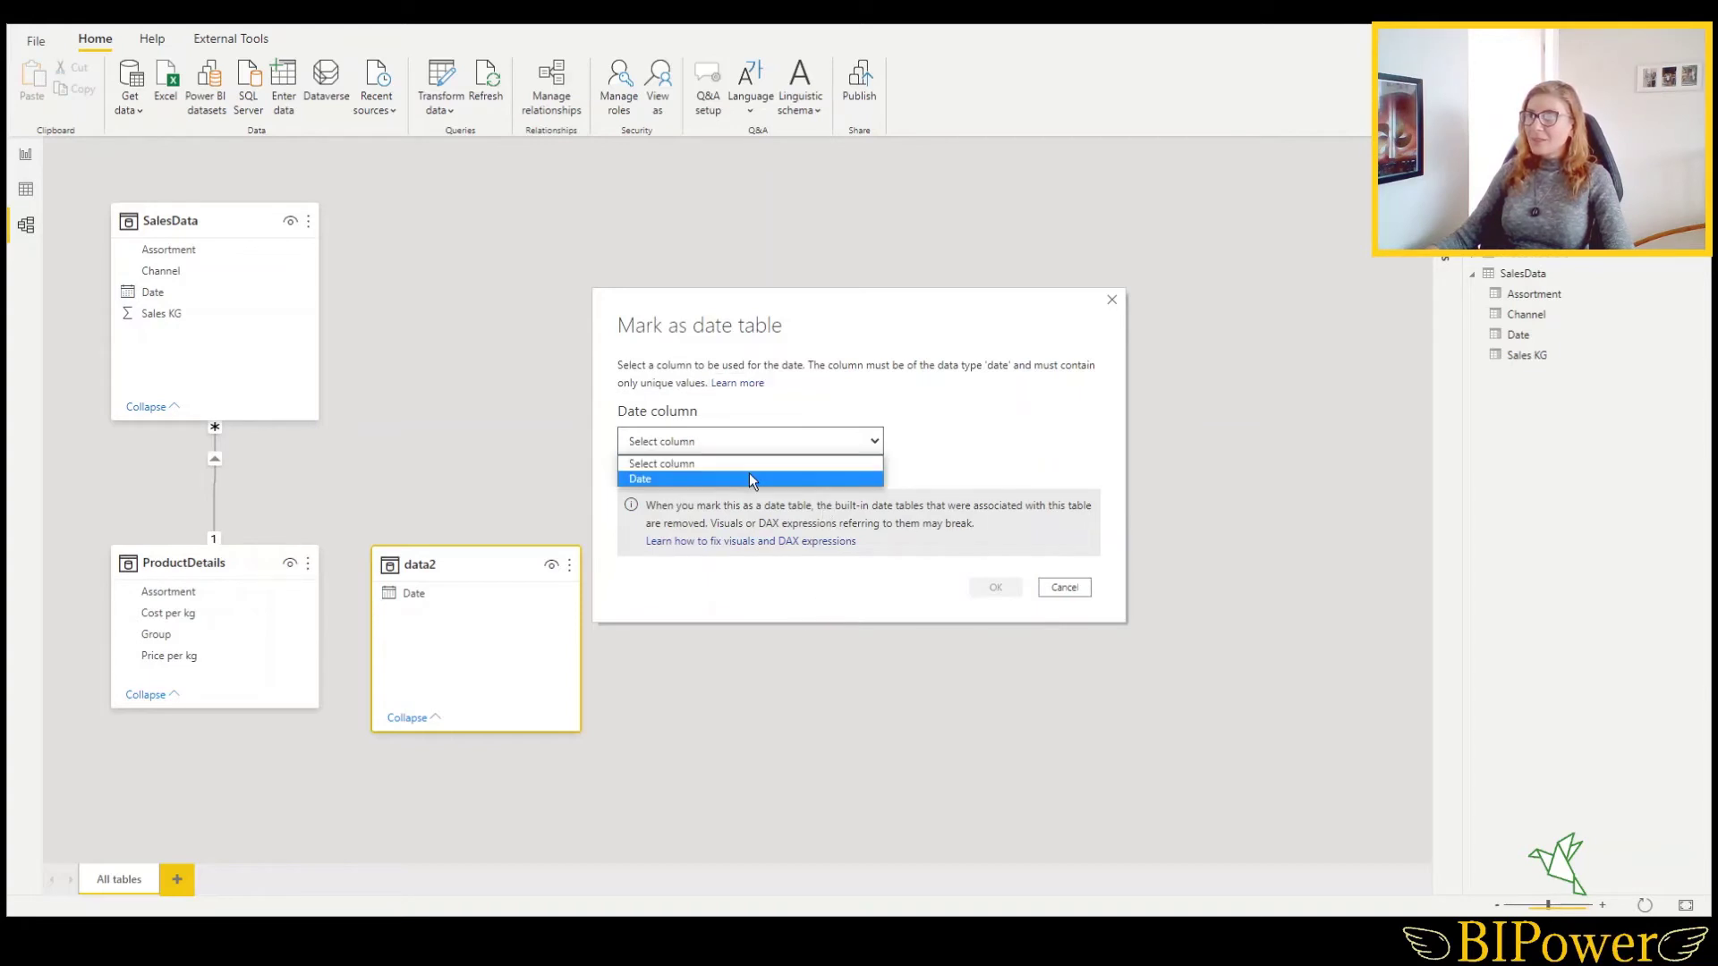
click(709, 480)
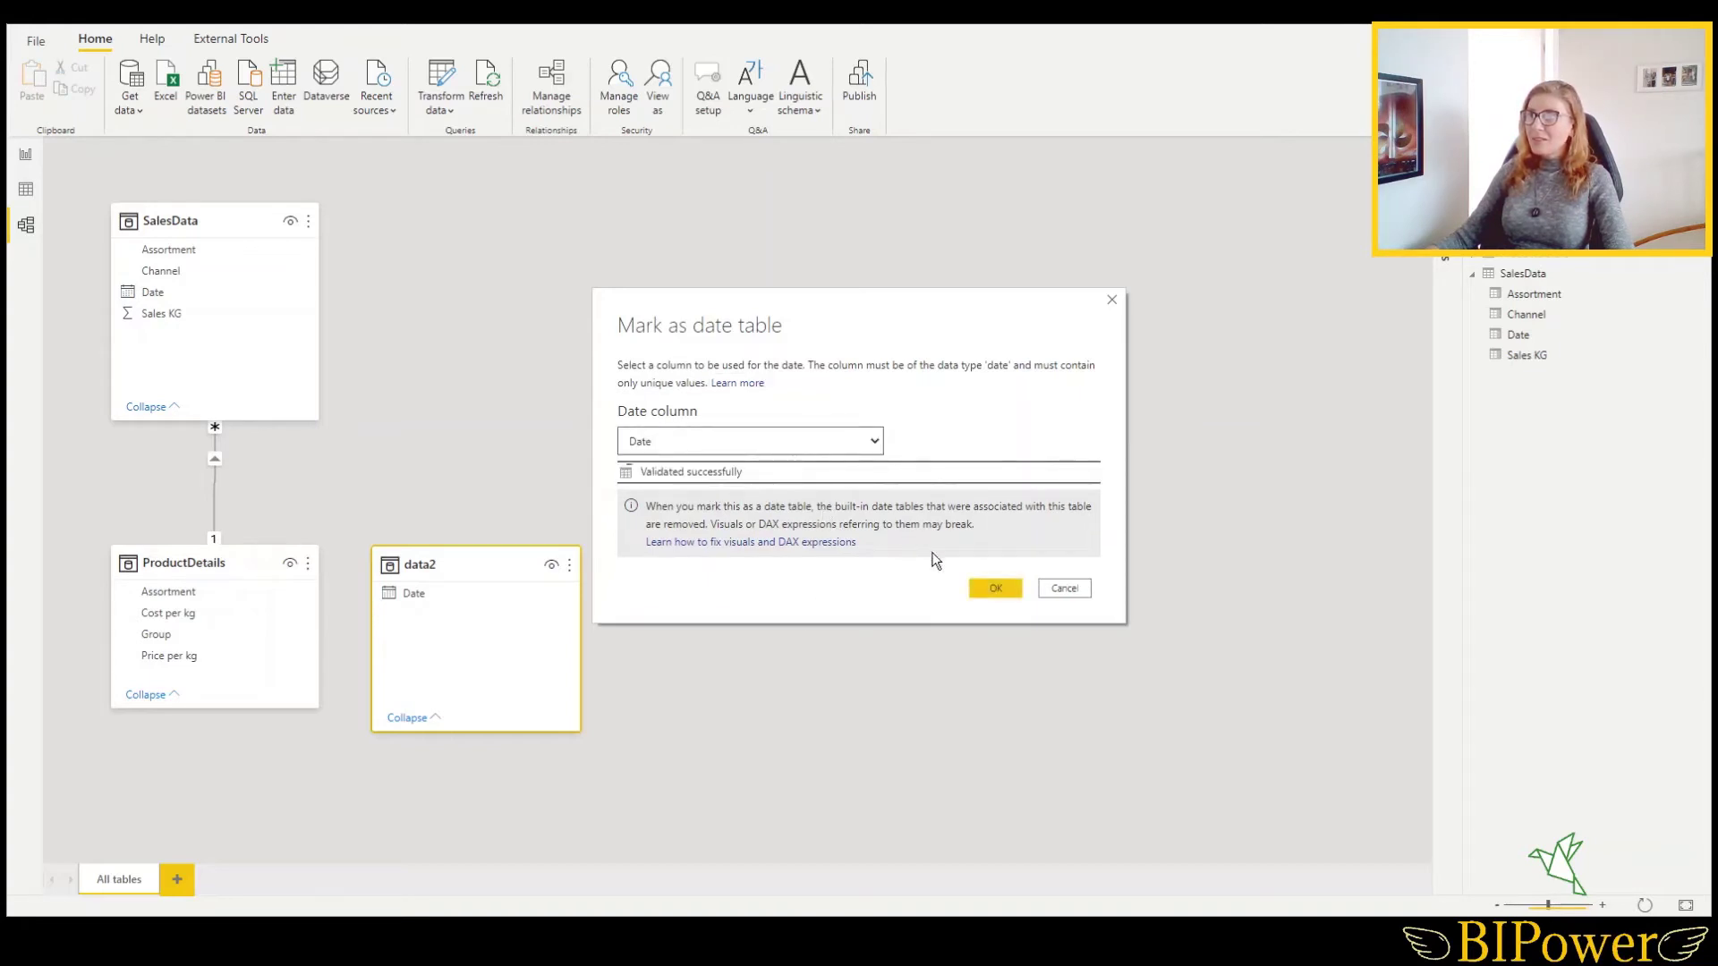
click(997, 588)
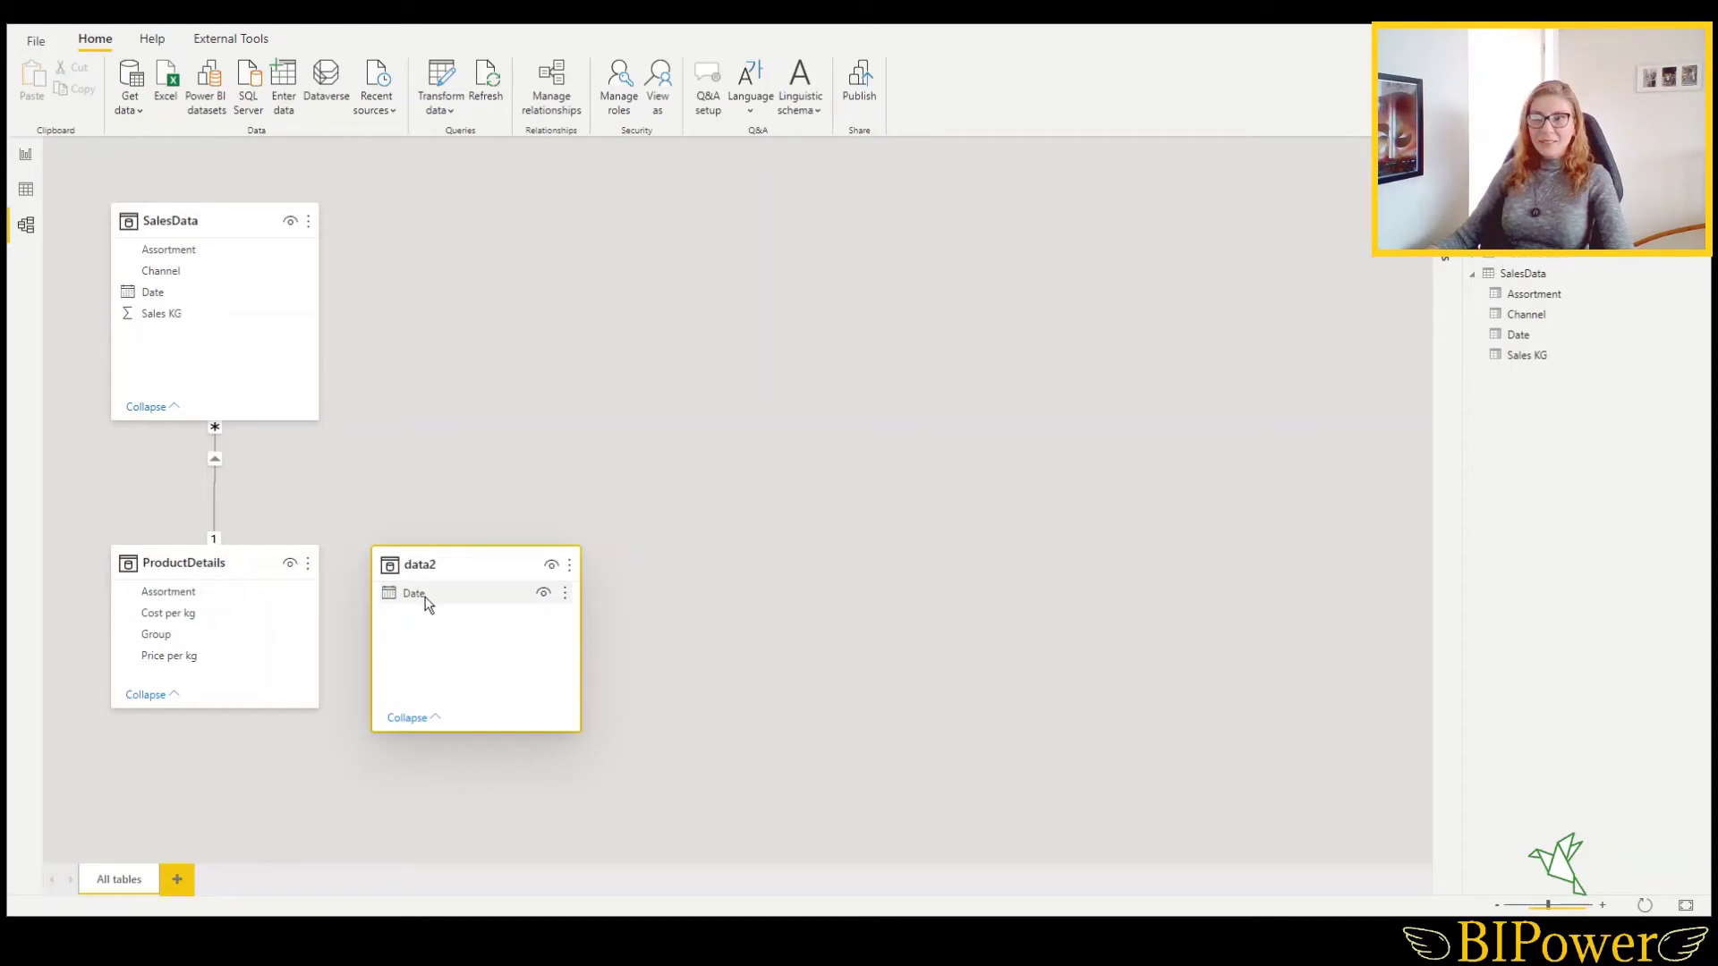
- Relate data2's Date column to SalesData's Date column in a one-to-many relationship
drag(426, 600, 179, 291)
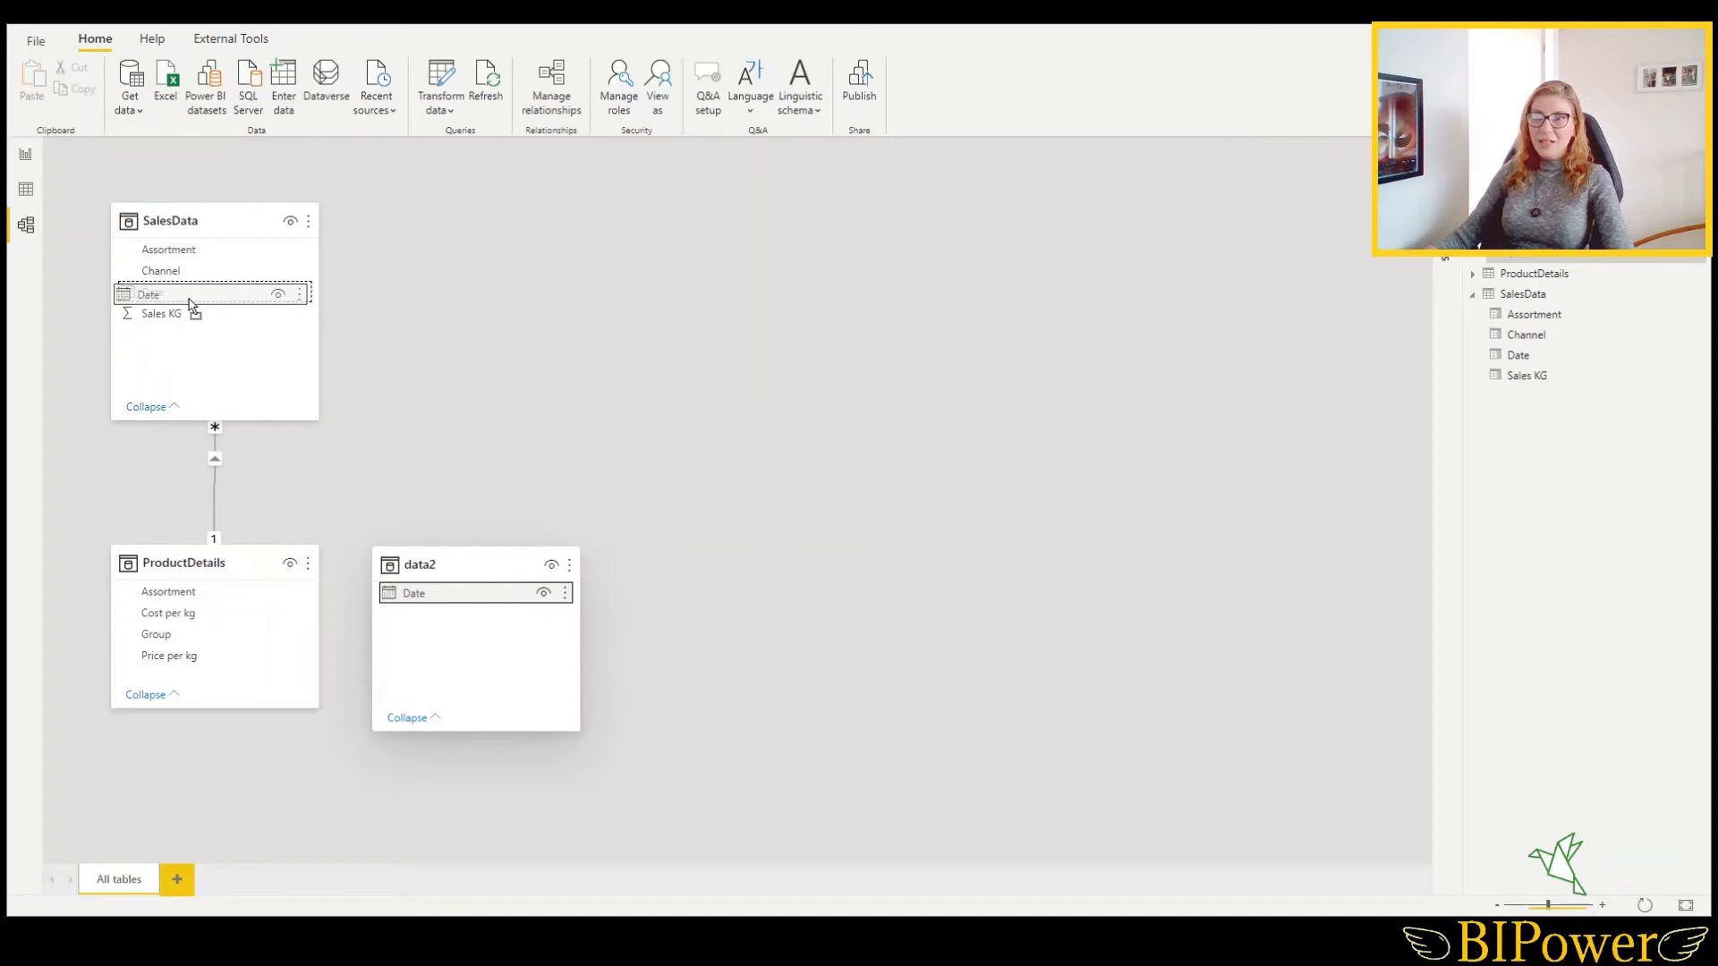
drag(190, 304, 190, 303)
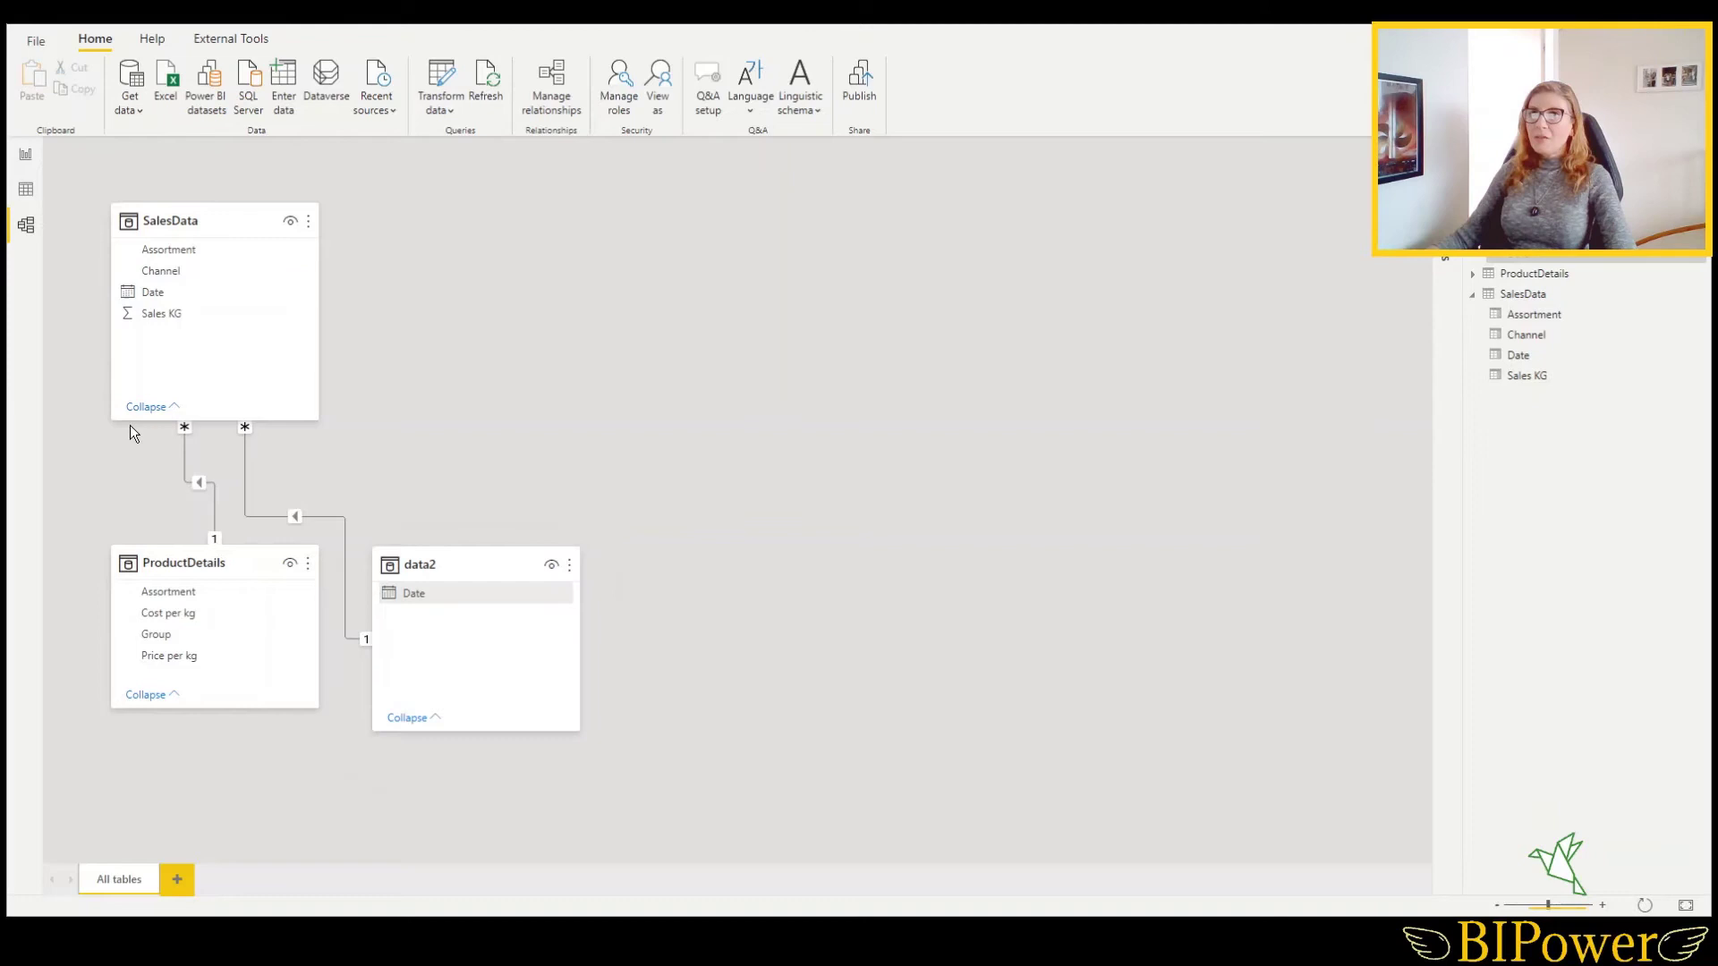
- Add a calculated column Year = YEAR('data2'[Date]) to the data2 table
click(26, 191)
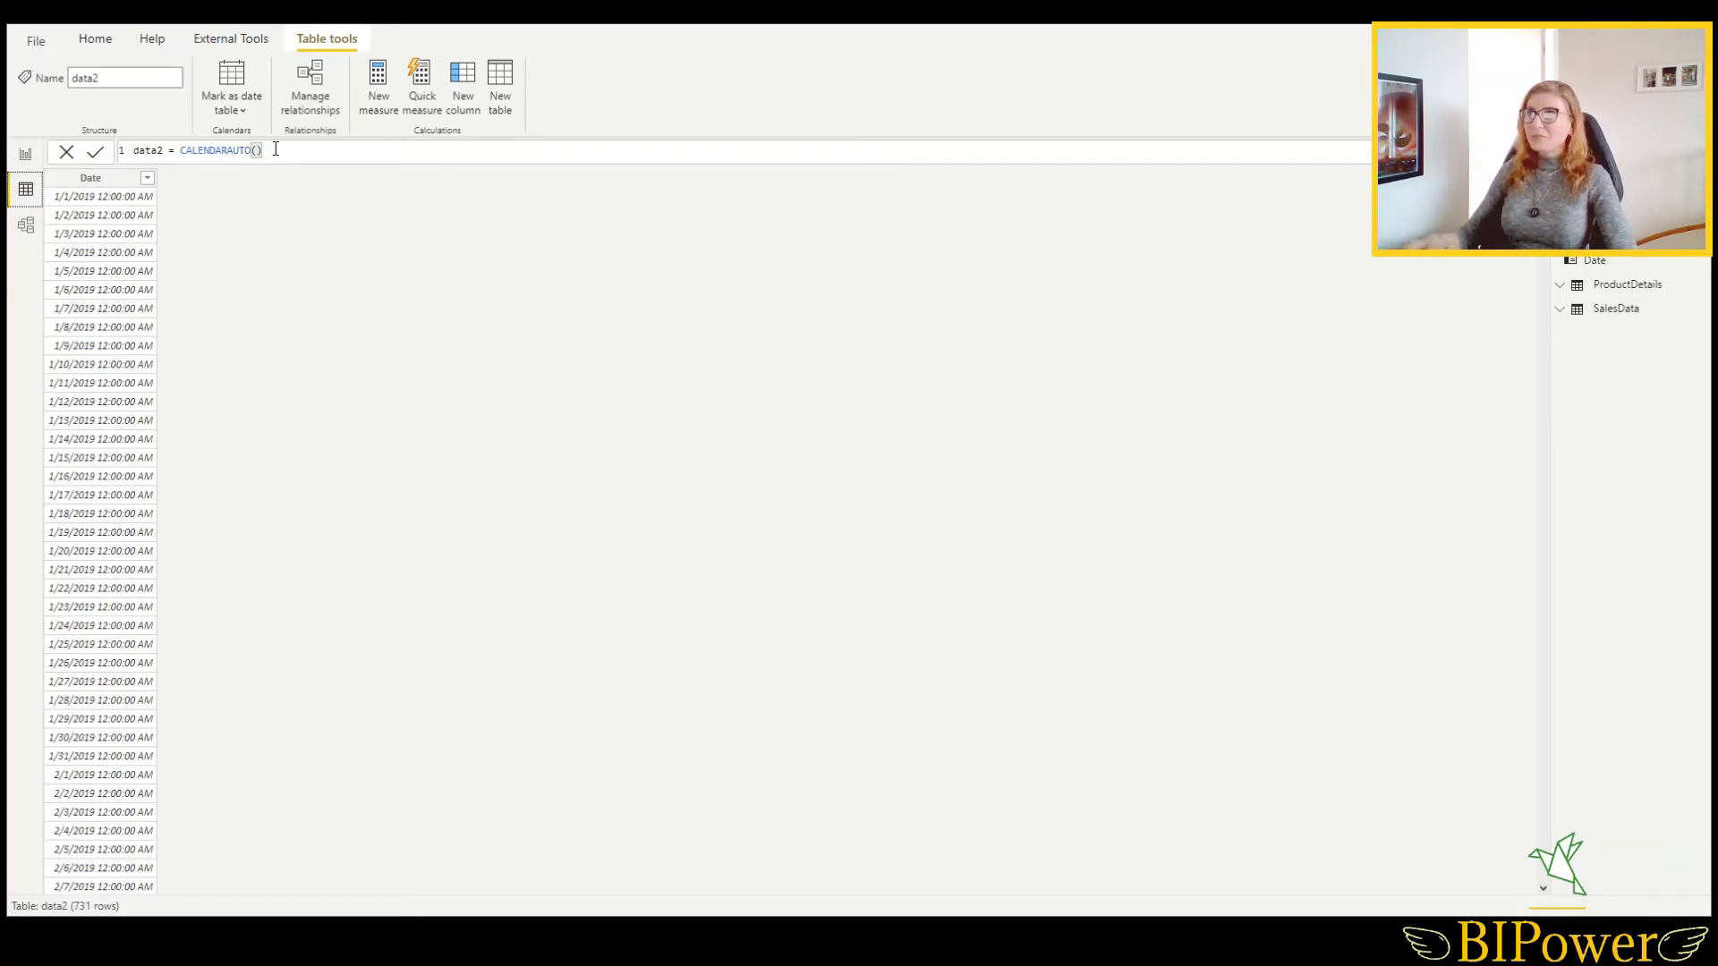
click(464, 96)
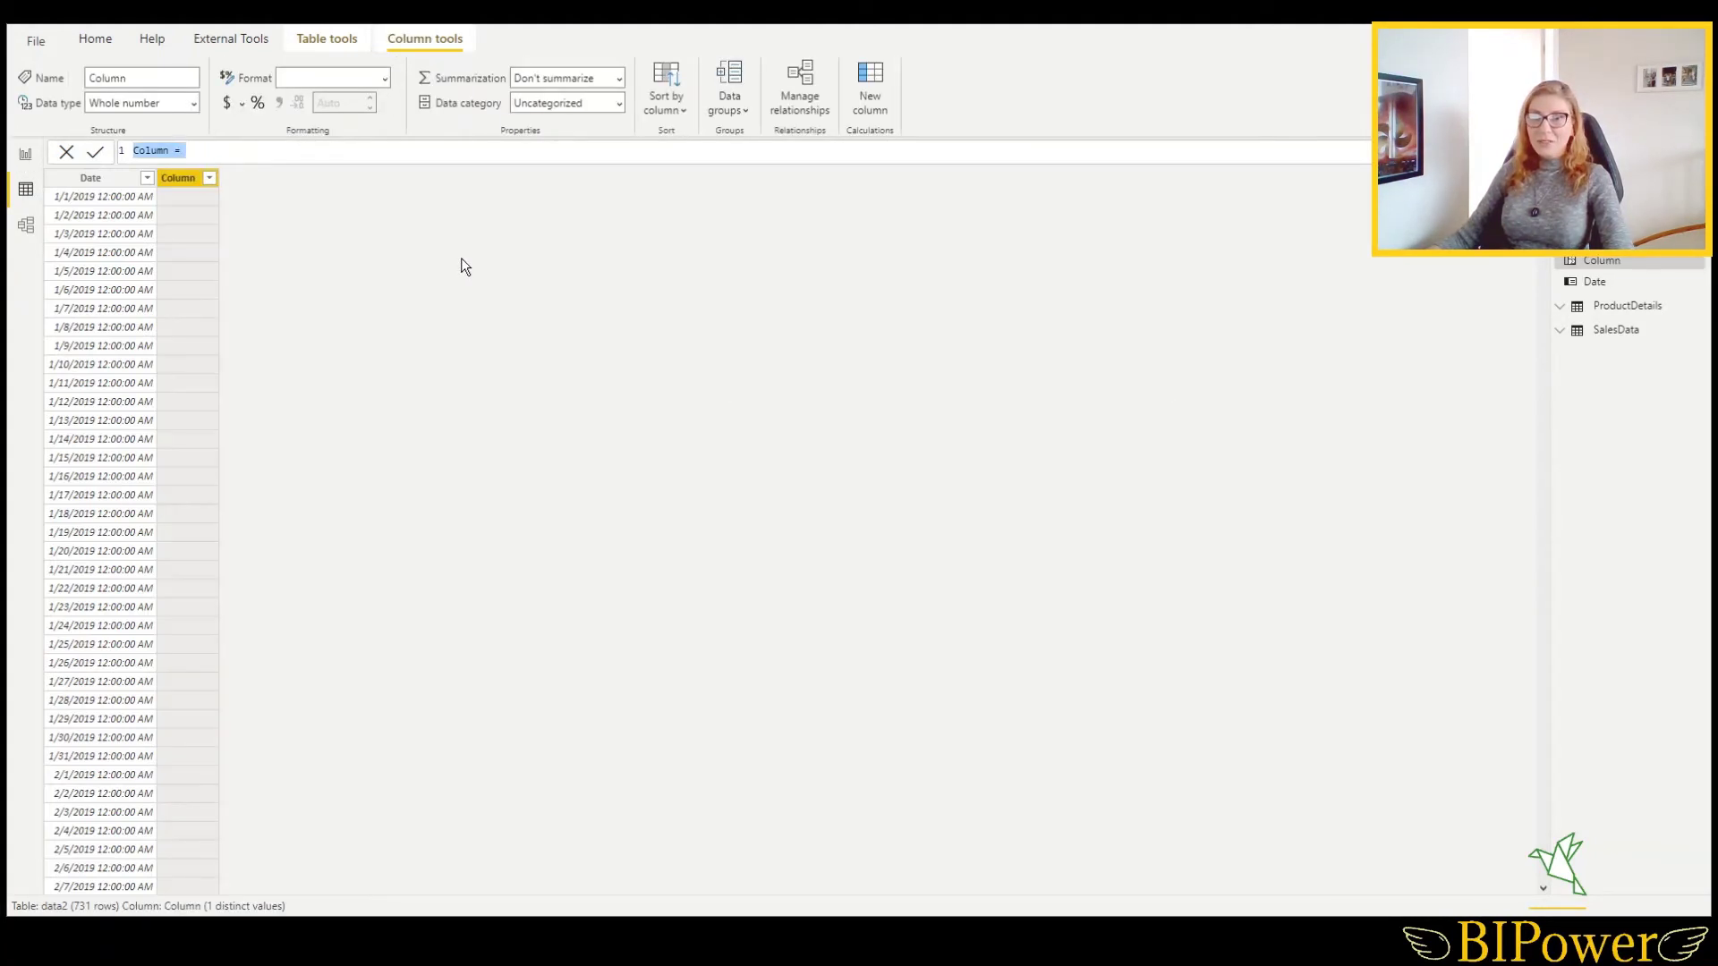
double_click(155, 153)
text(Year)
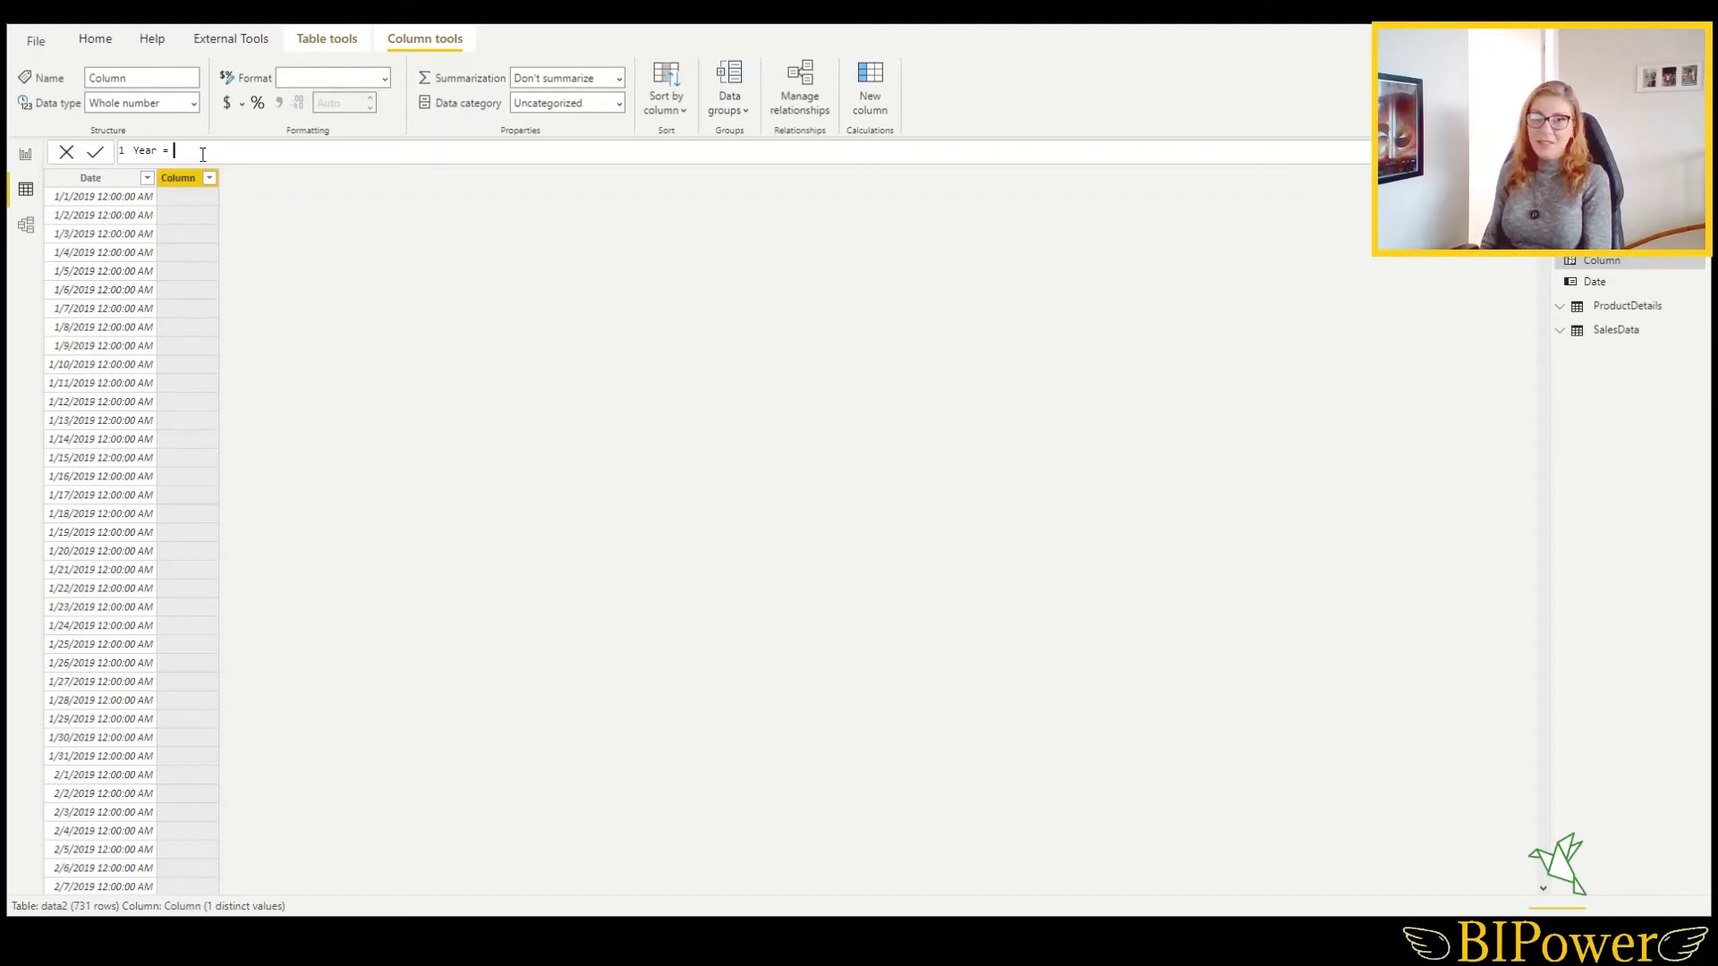
text(year)
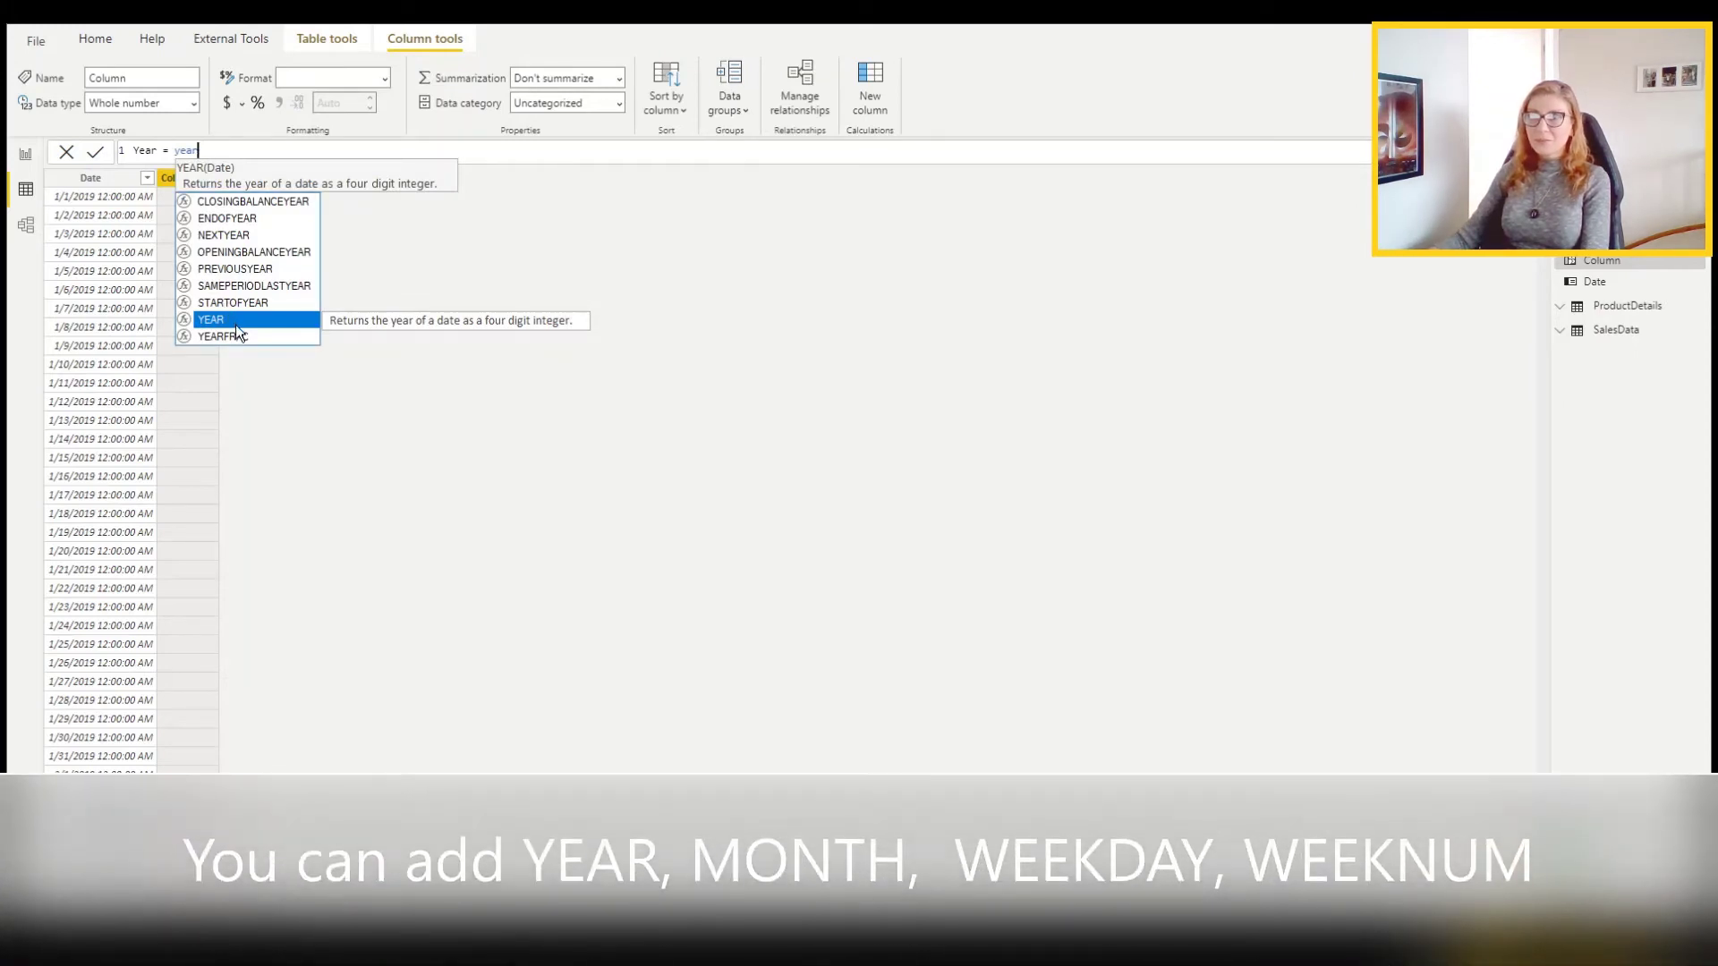
click(236, 321)
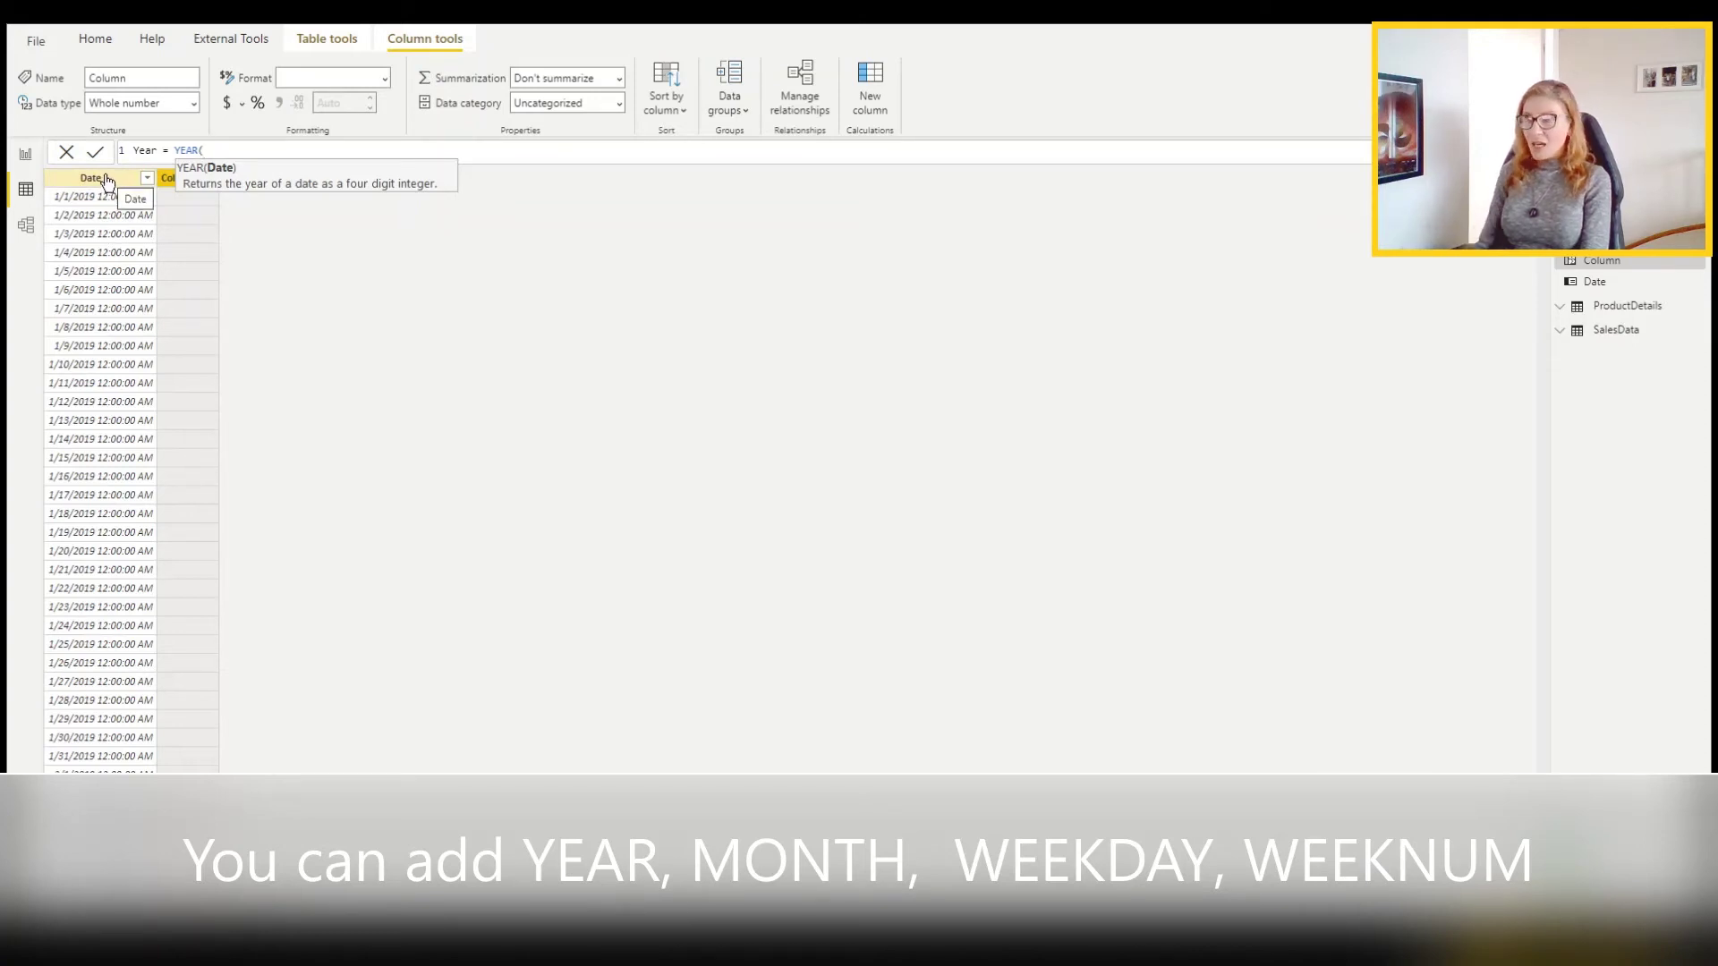
text(')
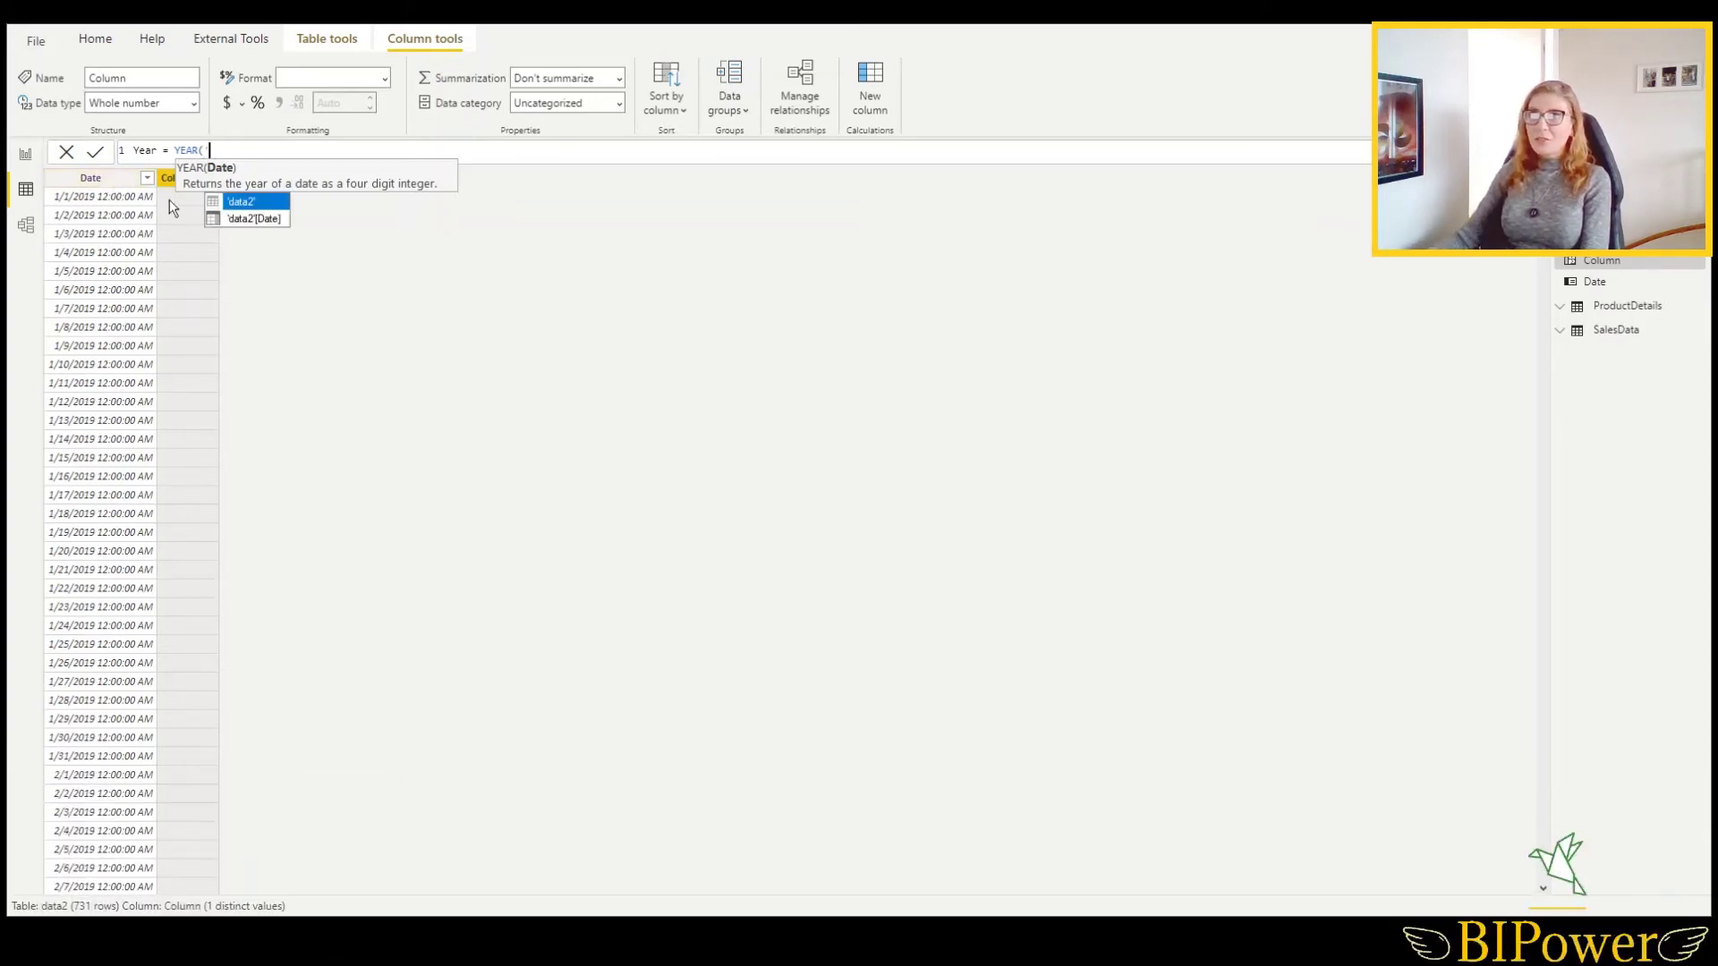
click(252, 218)
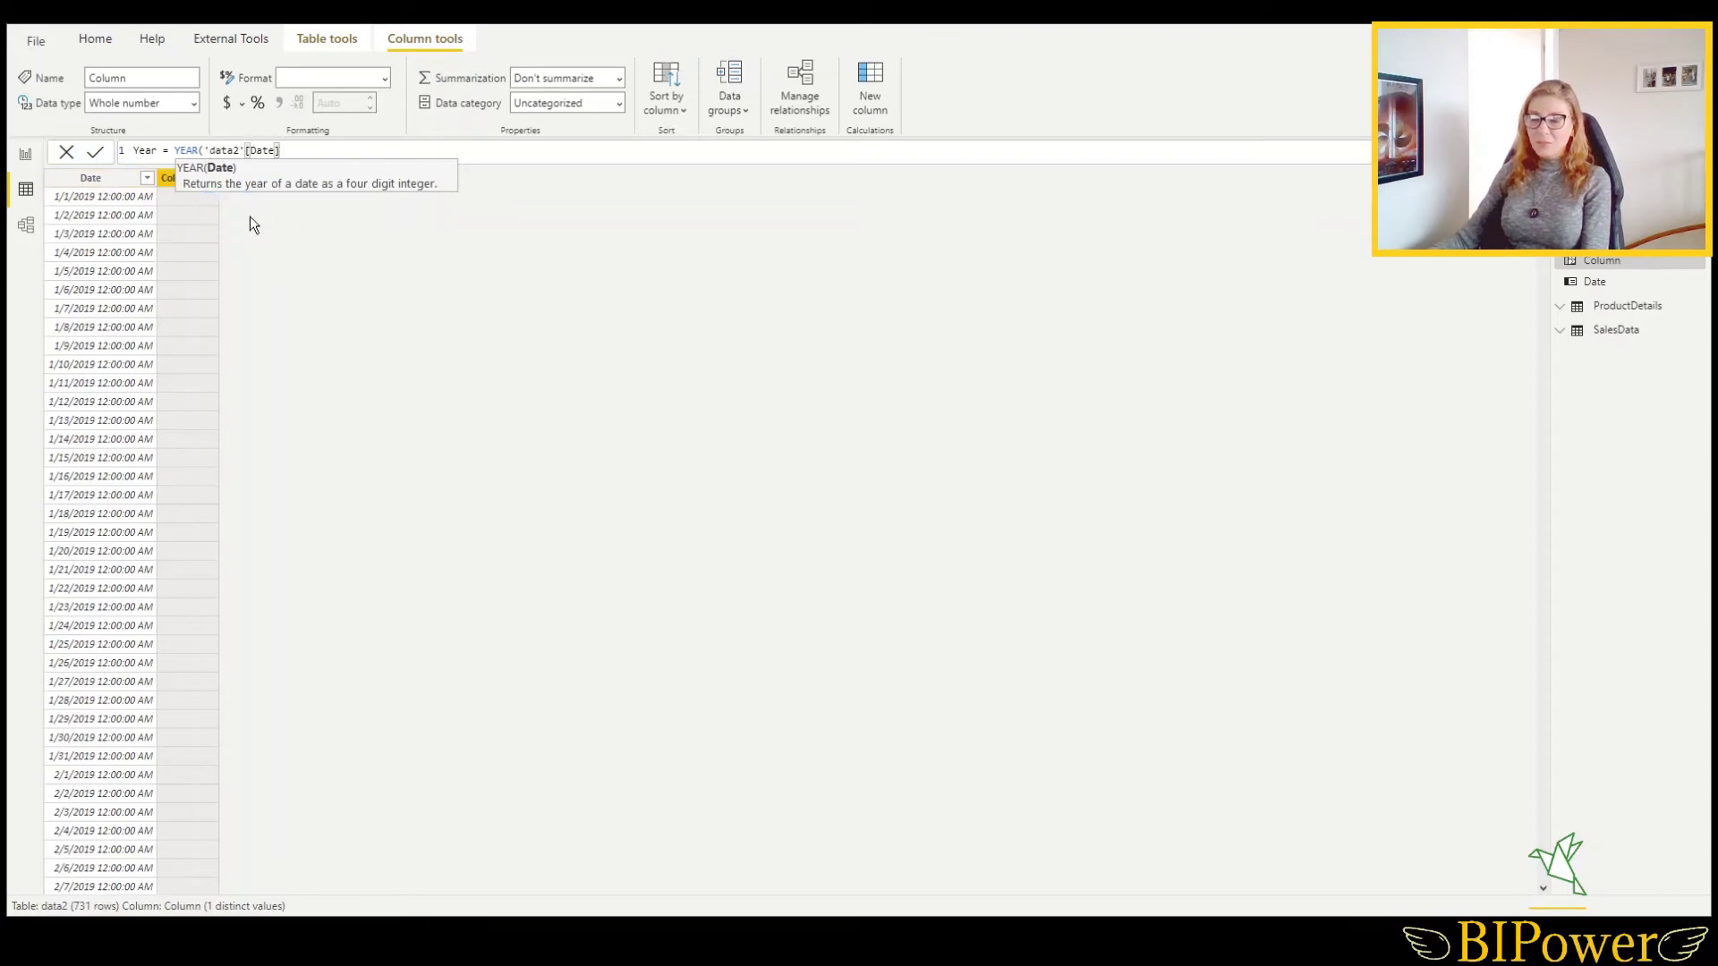
text())
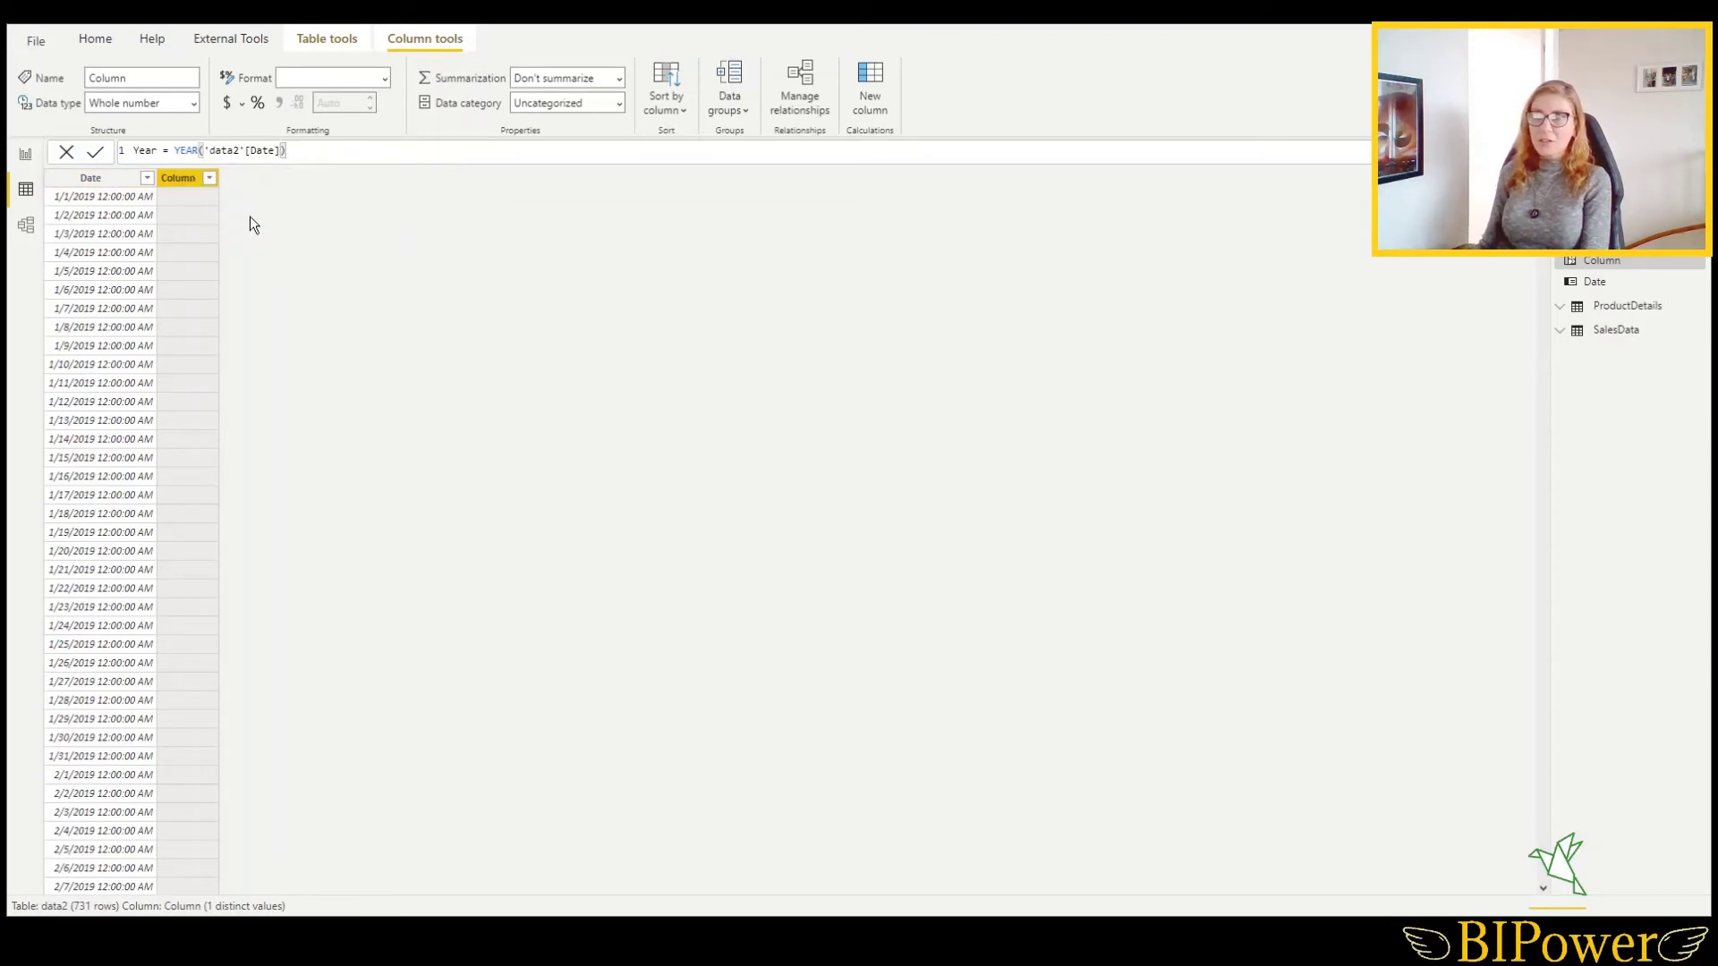
key(Return)
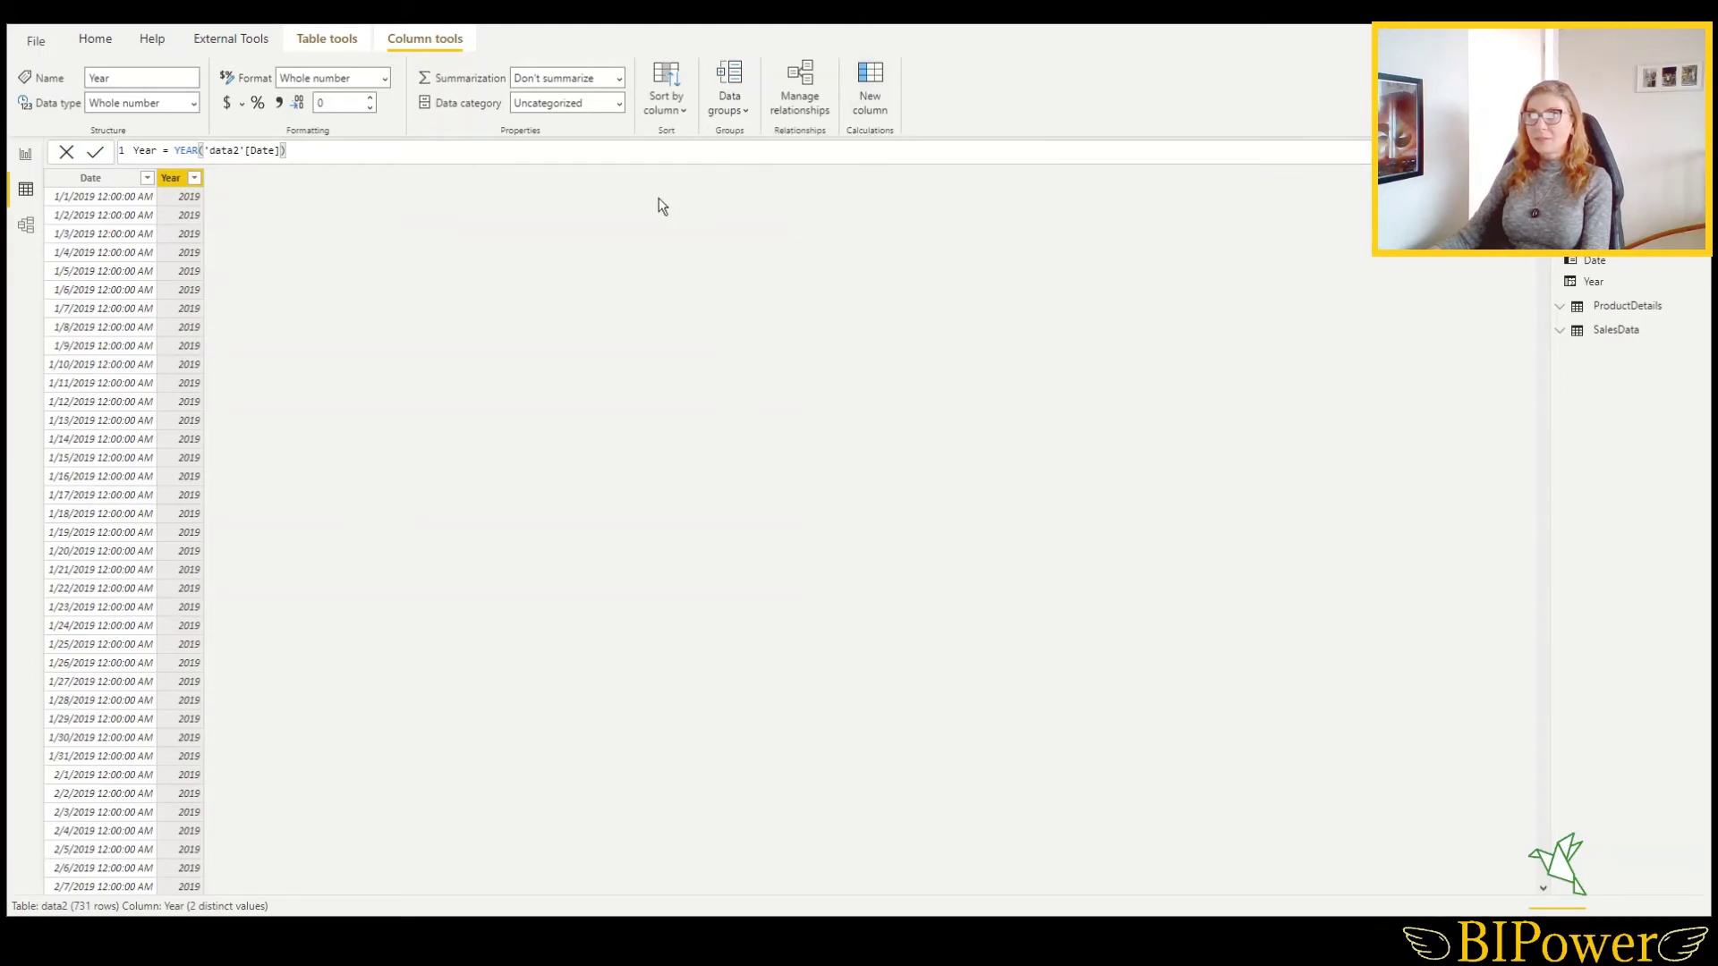
- Define the new column as Month = MONTH('data2'[Date]), giving month numbers 1–12
double_click(146, 153)
text(Month = )
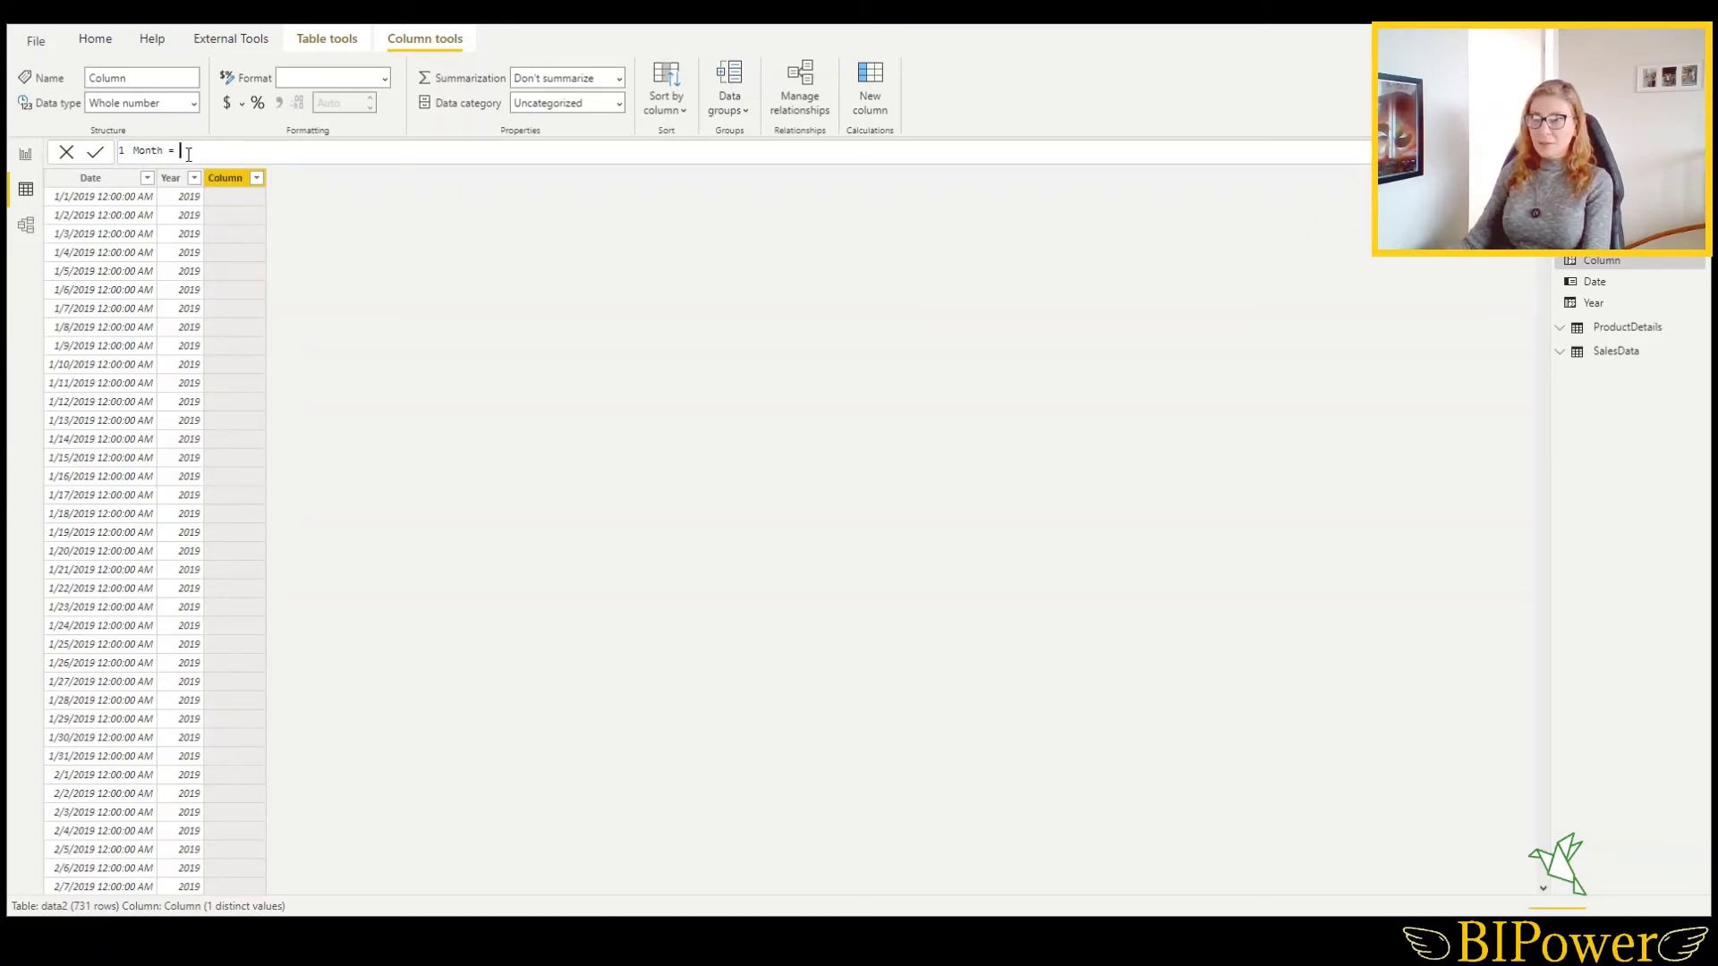
text(mon)
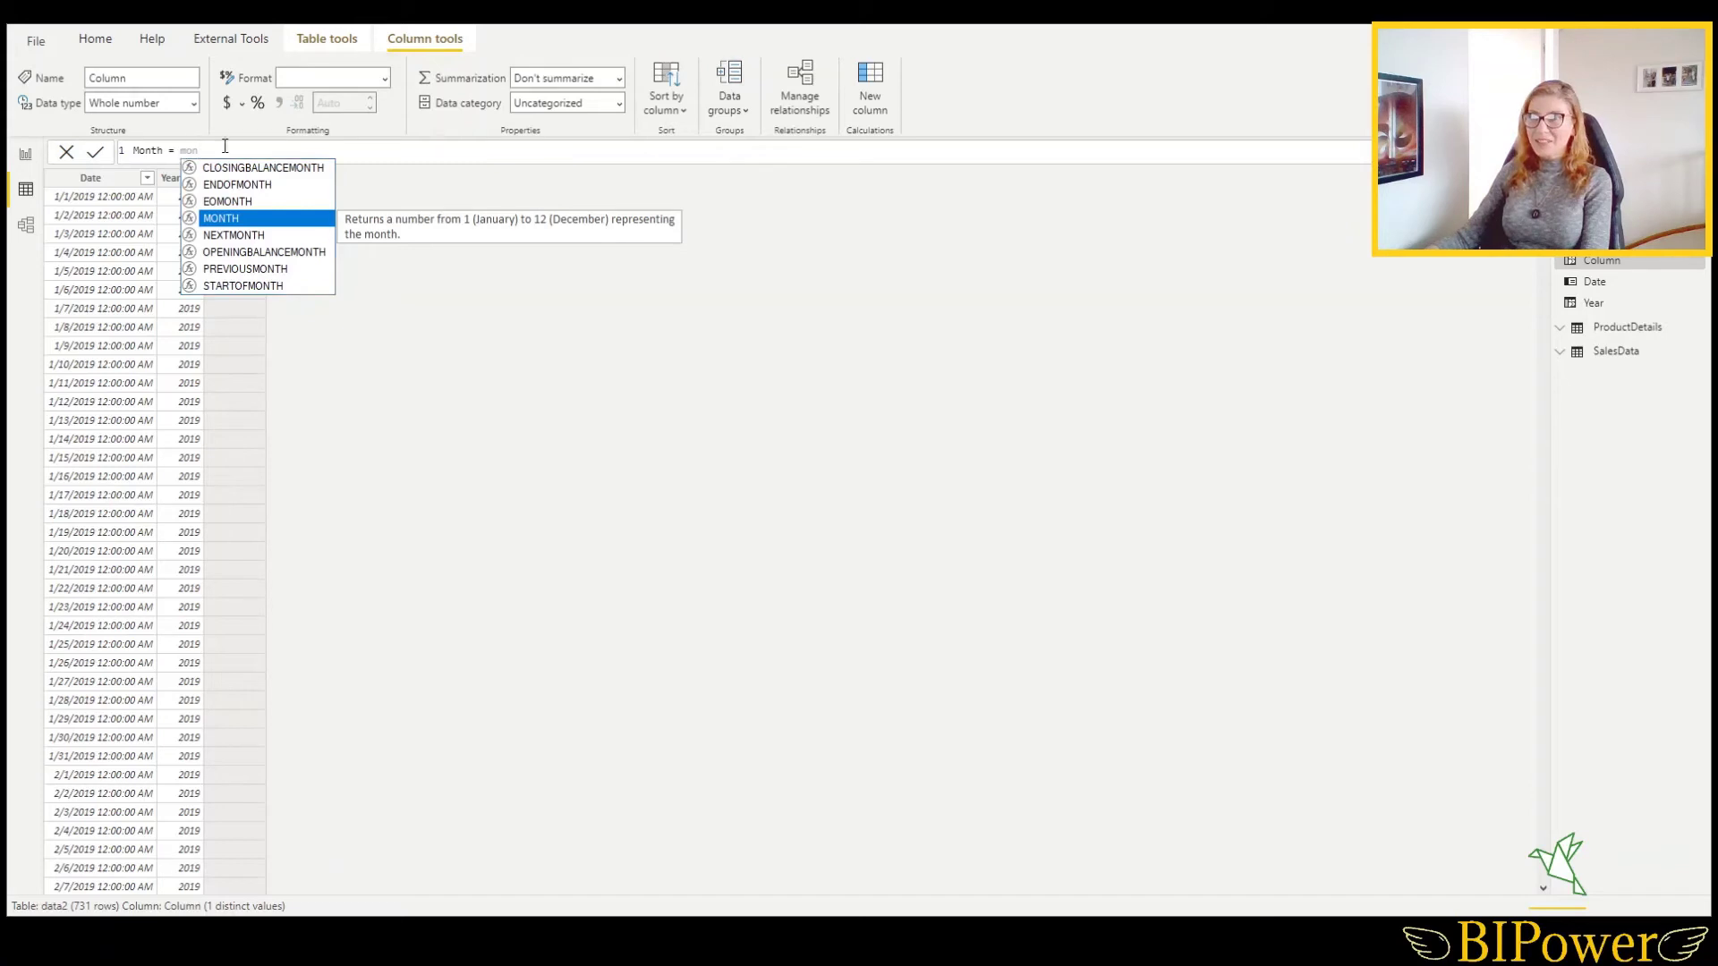
click(238, 217)
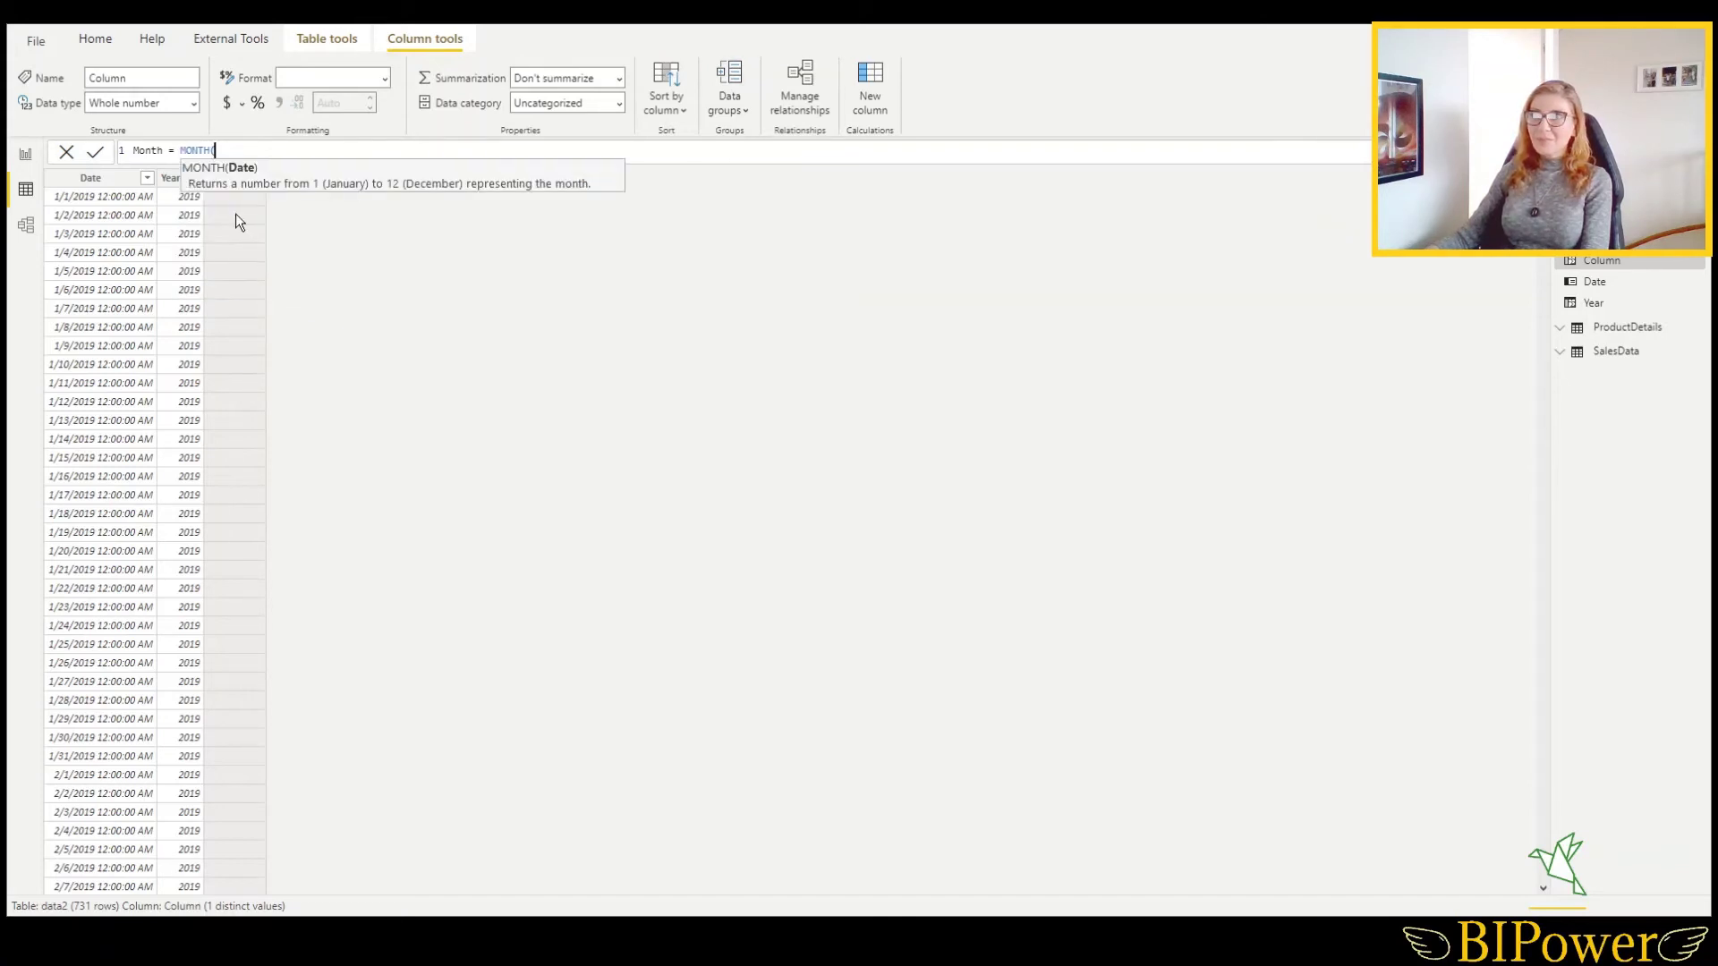
text(')
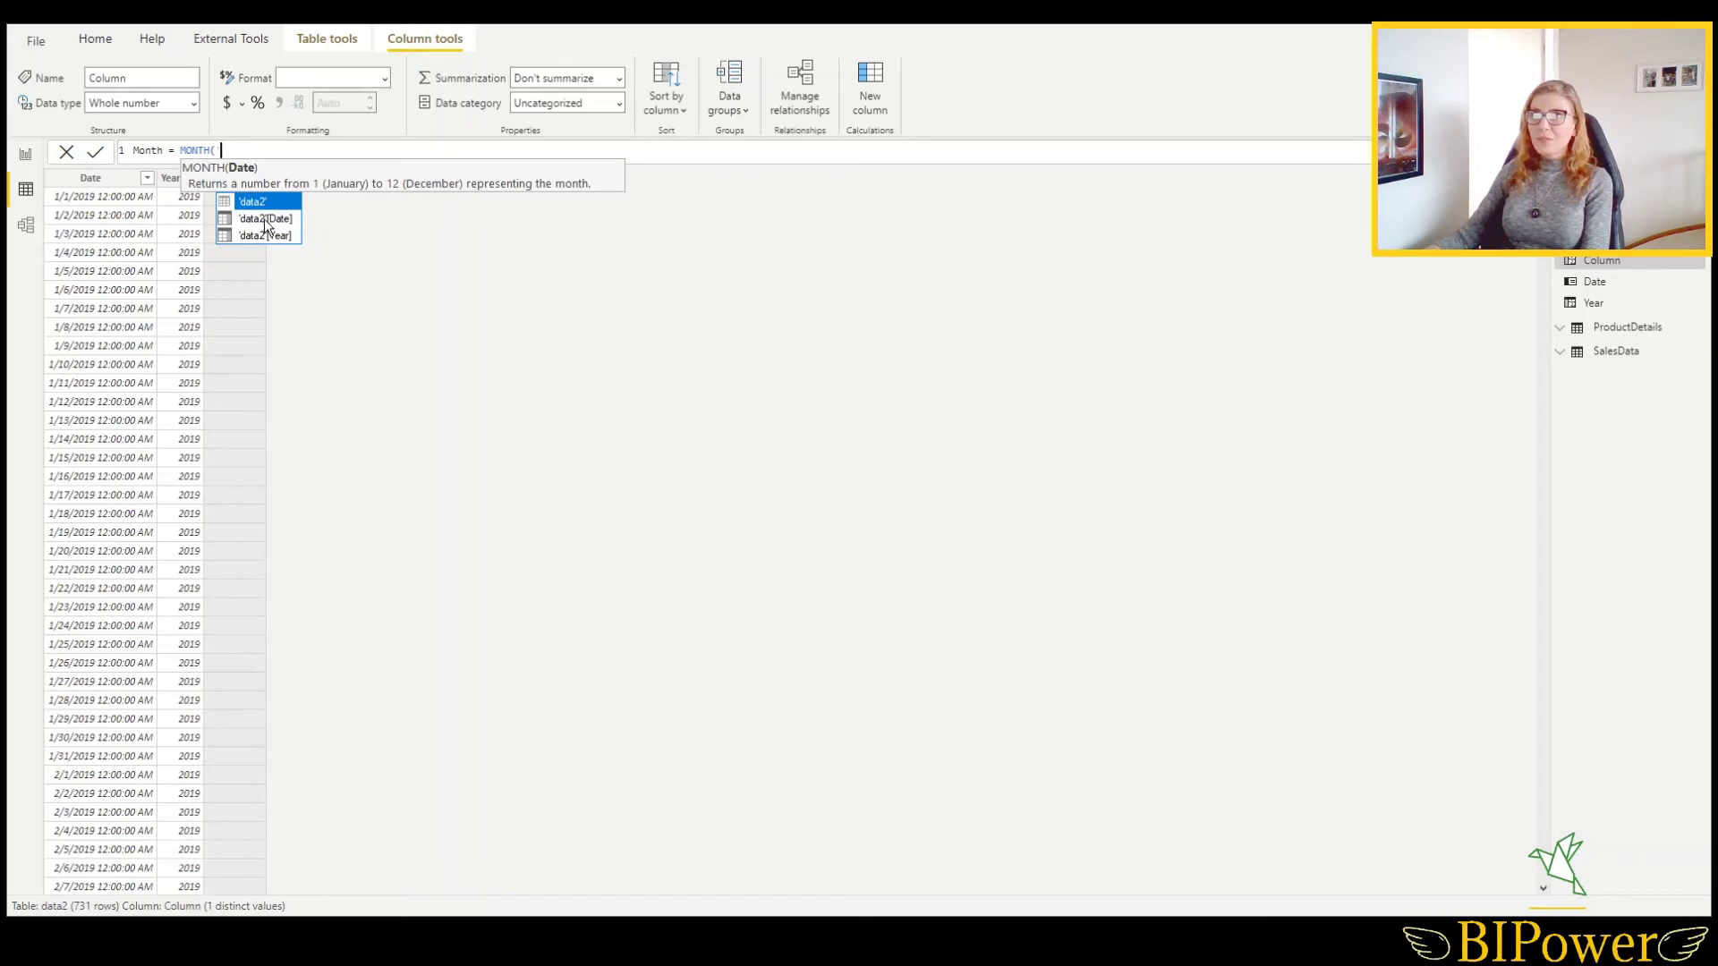
click(267, 220)
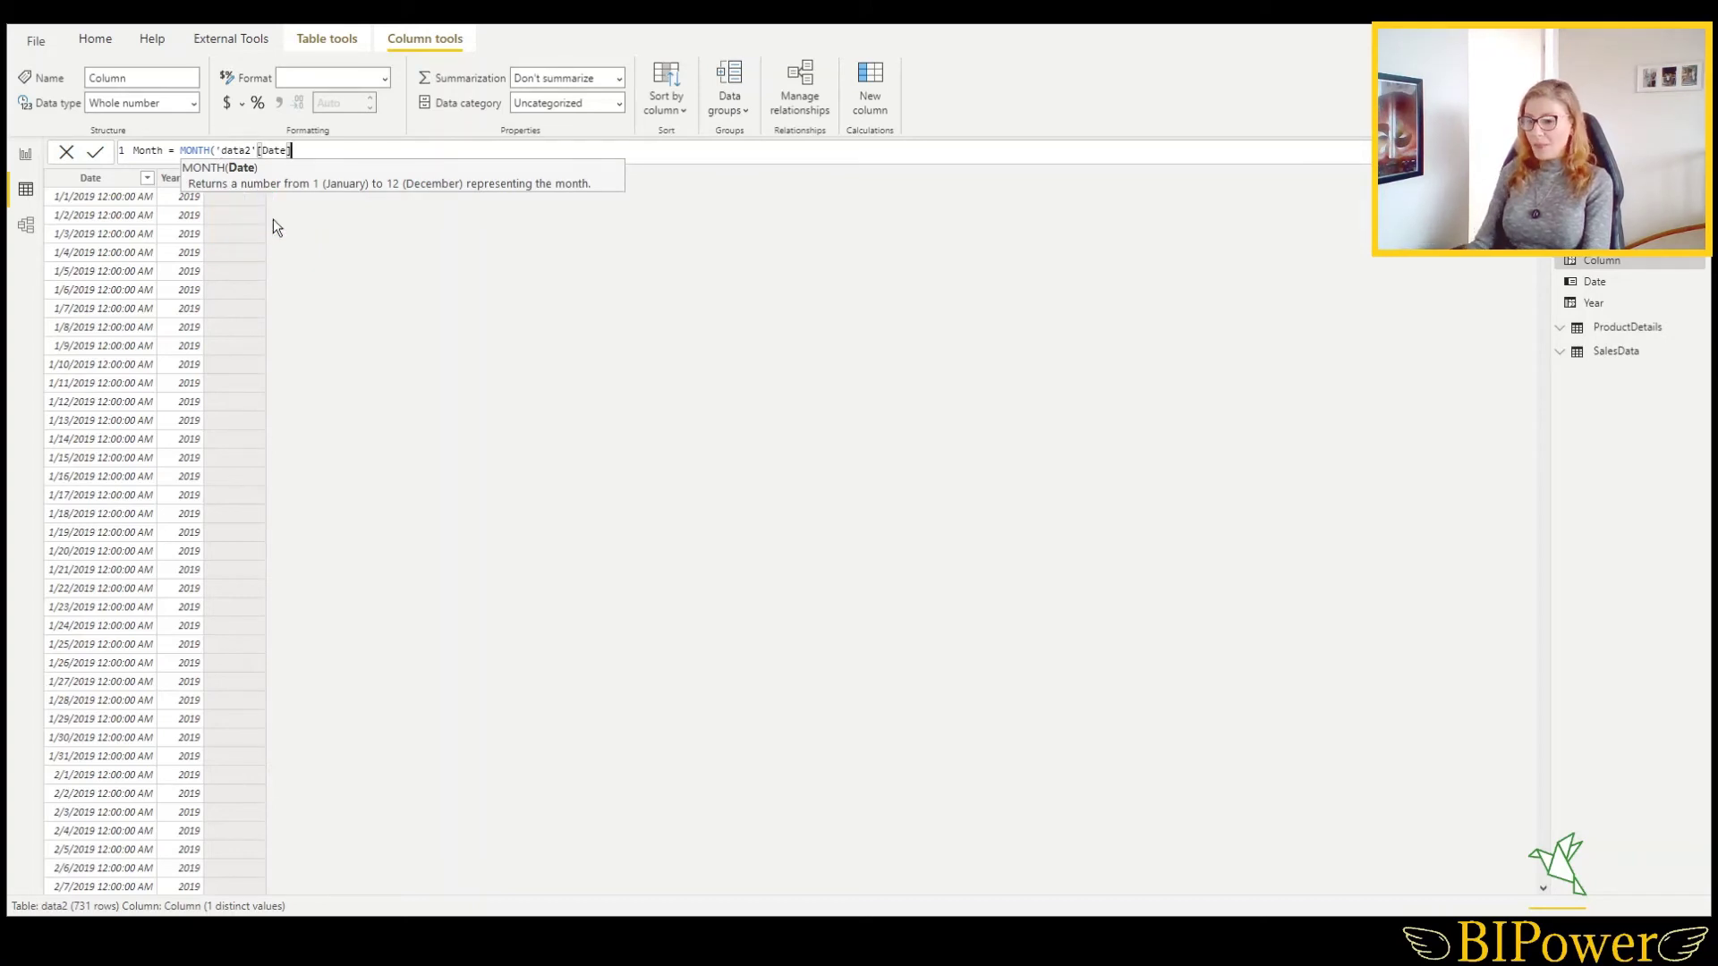
text())
key(Return)
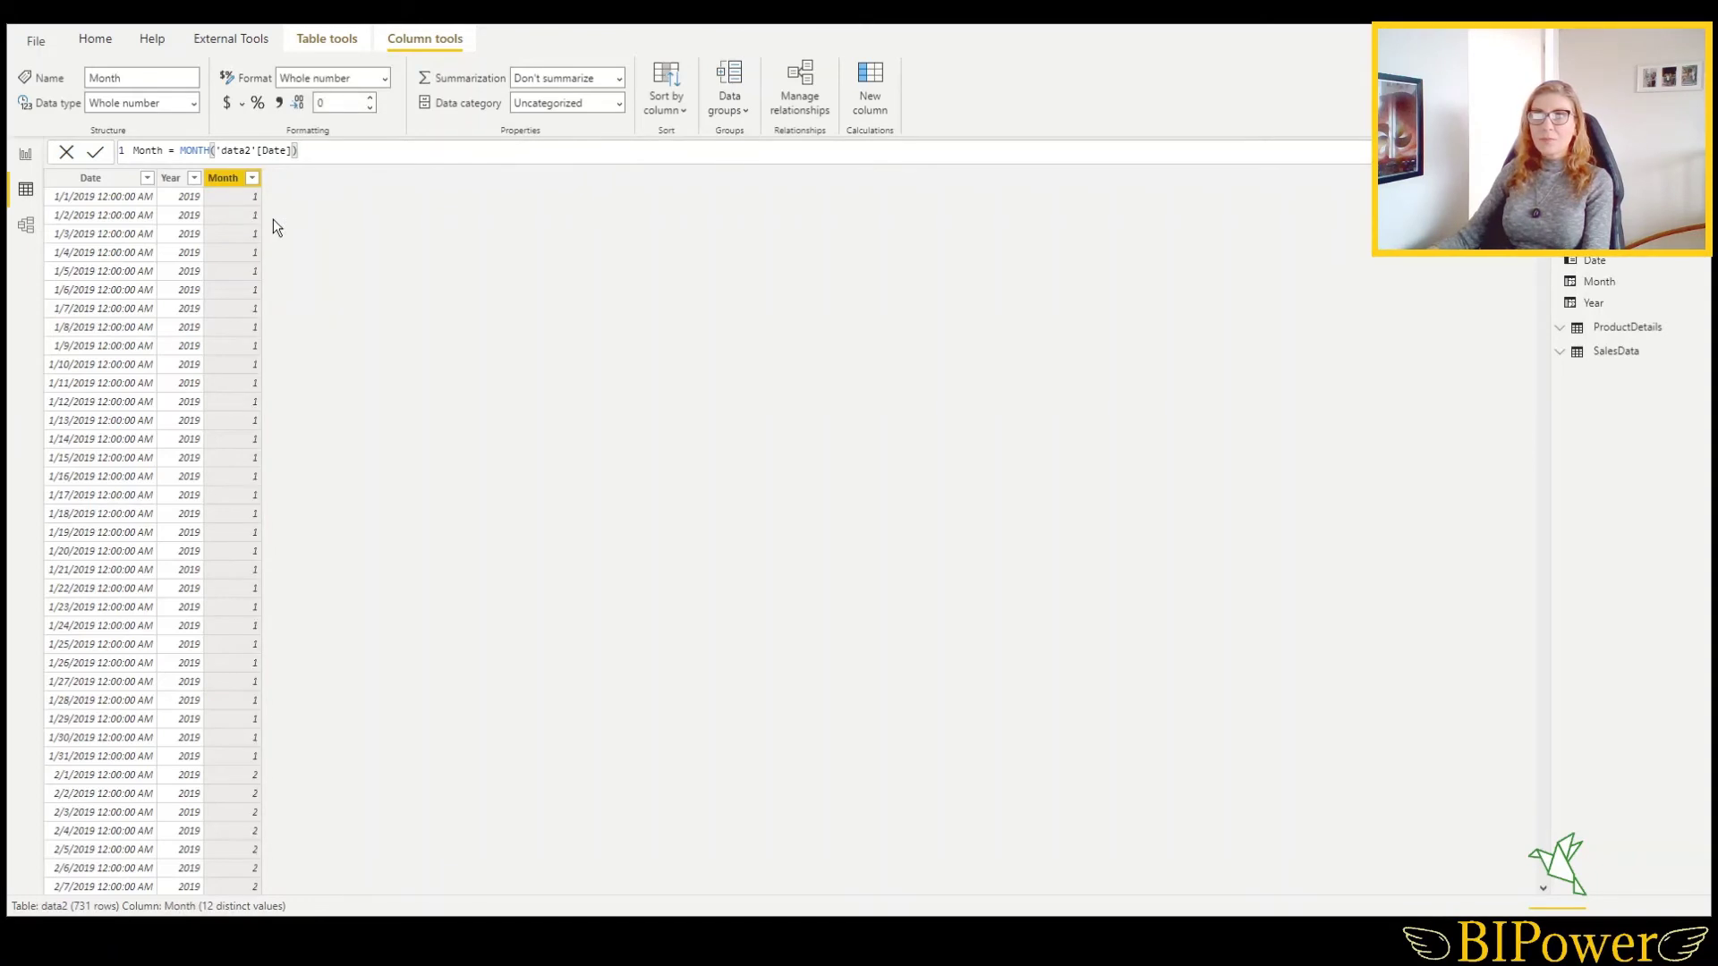
click(1595, 260)
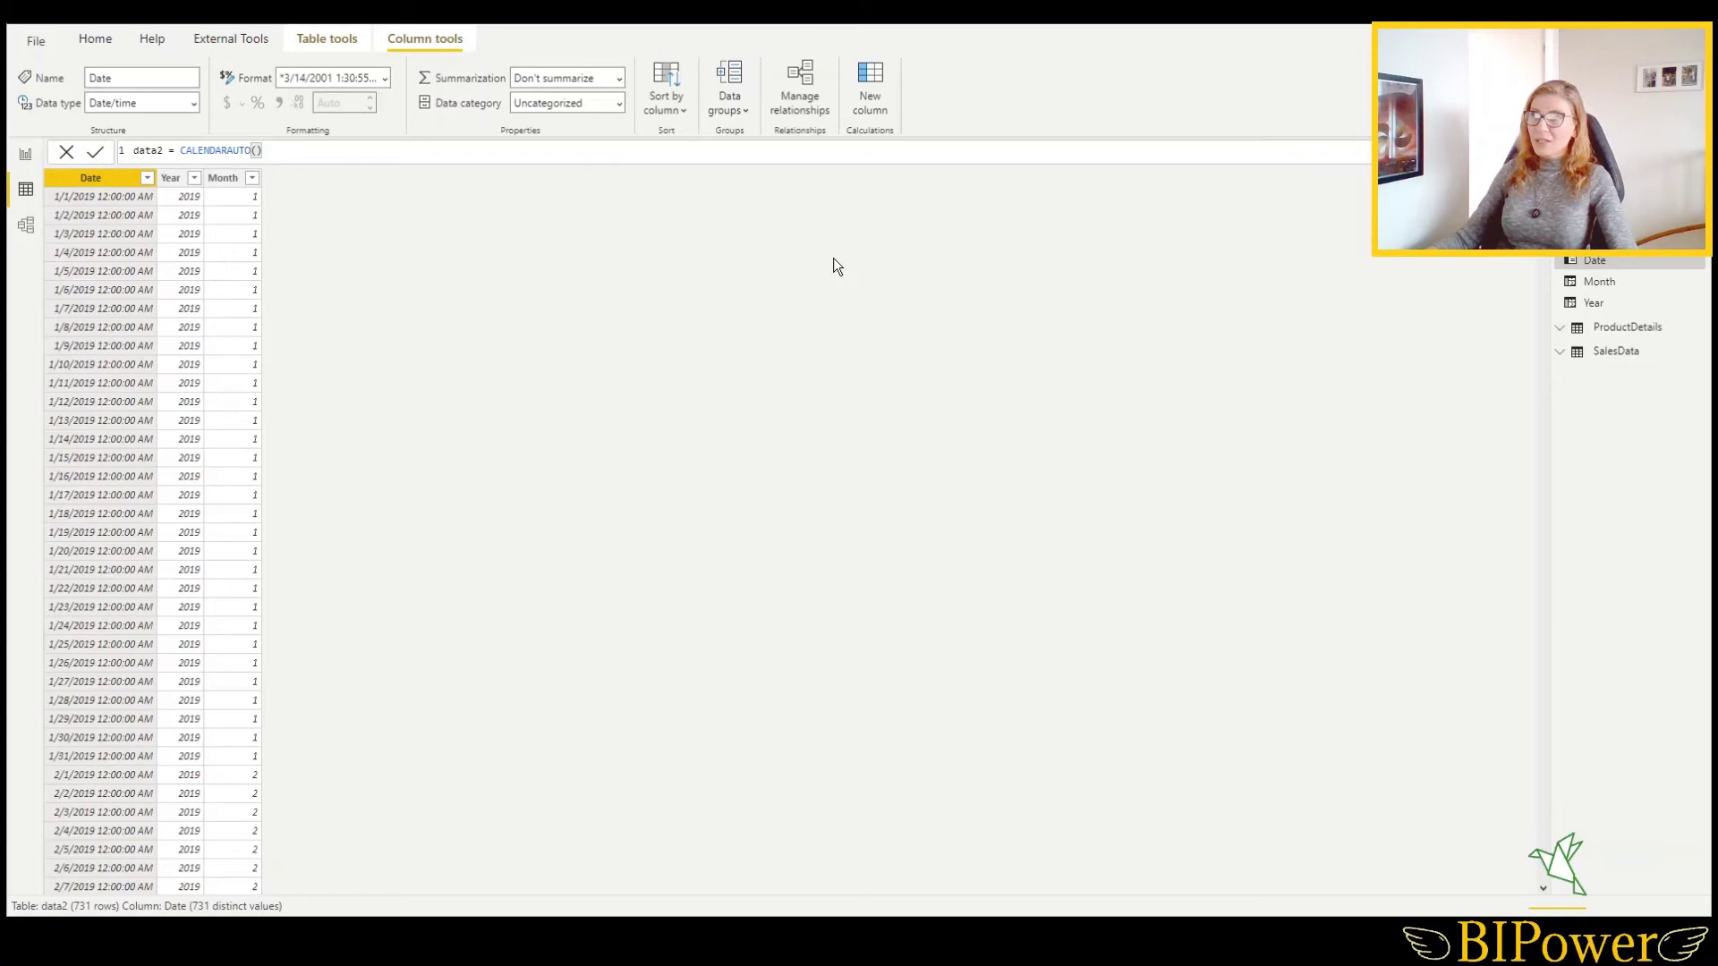
- Add a MonthName column to data2 with the formula FORMAT('data2'[Date],"MMM")
click(314, 188)
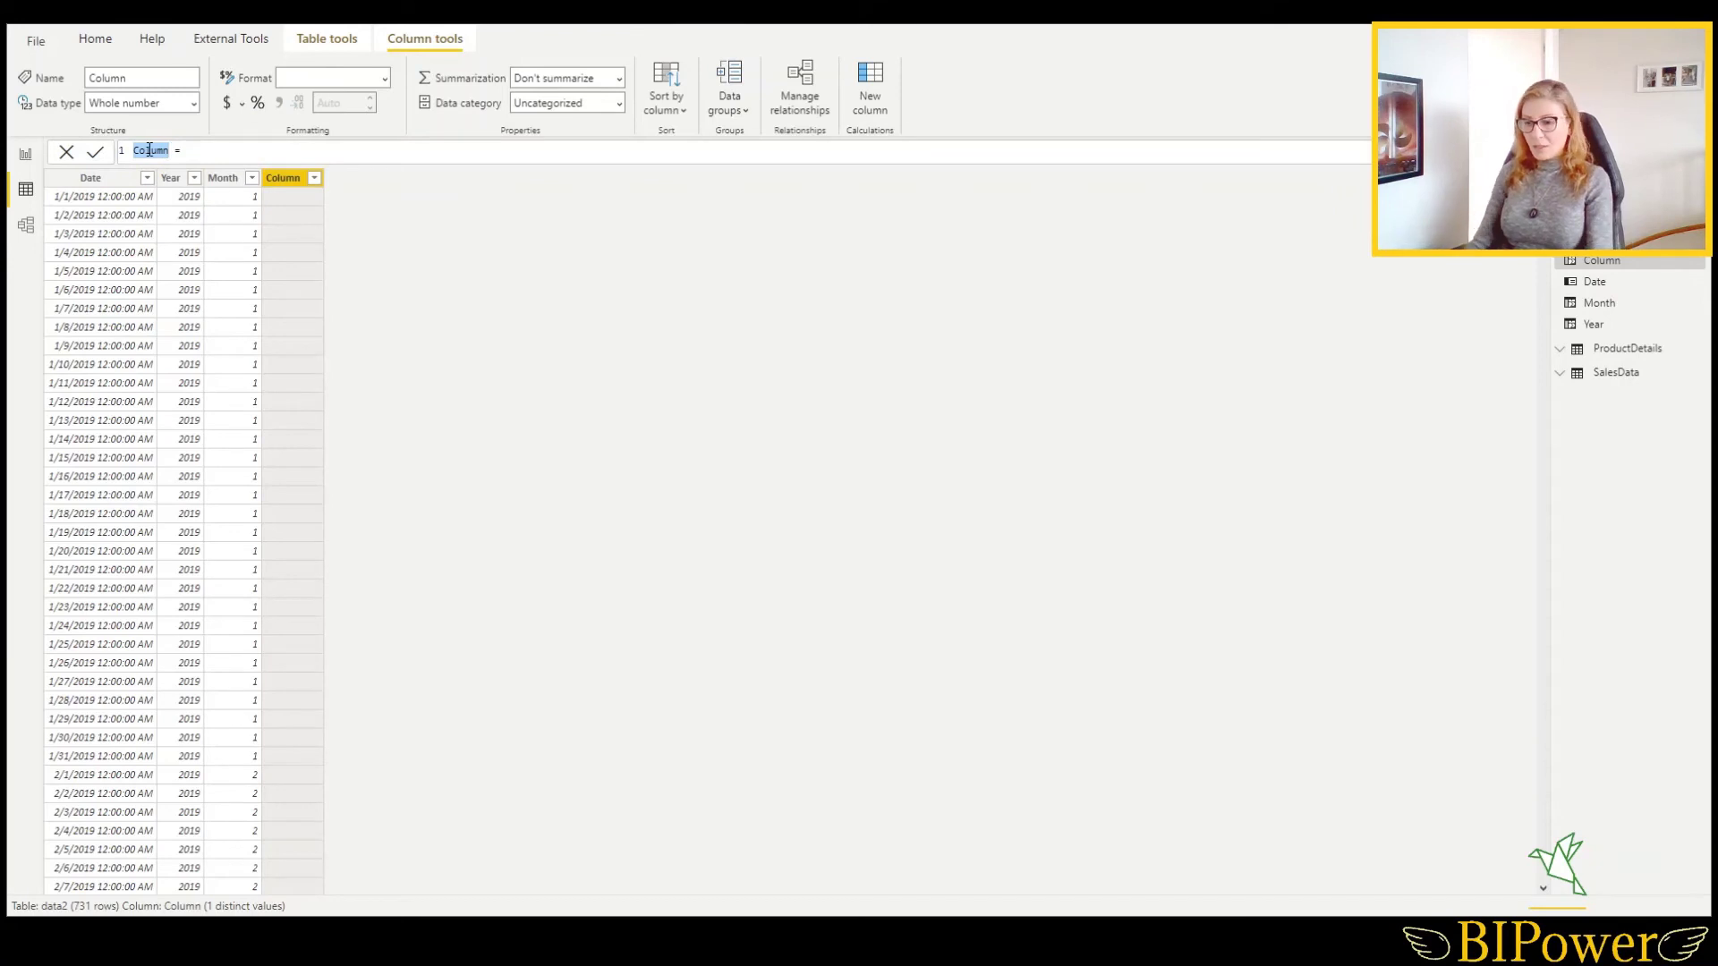
text(Month)
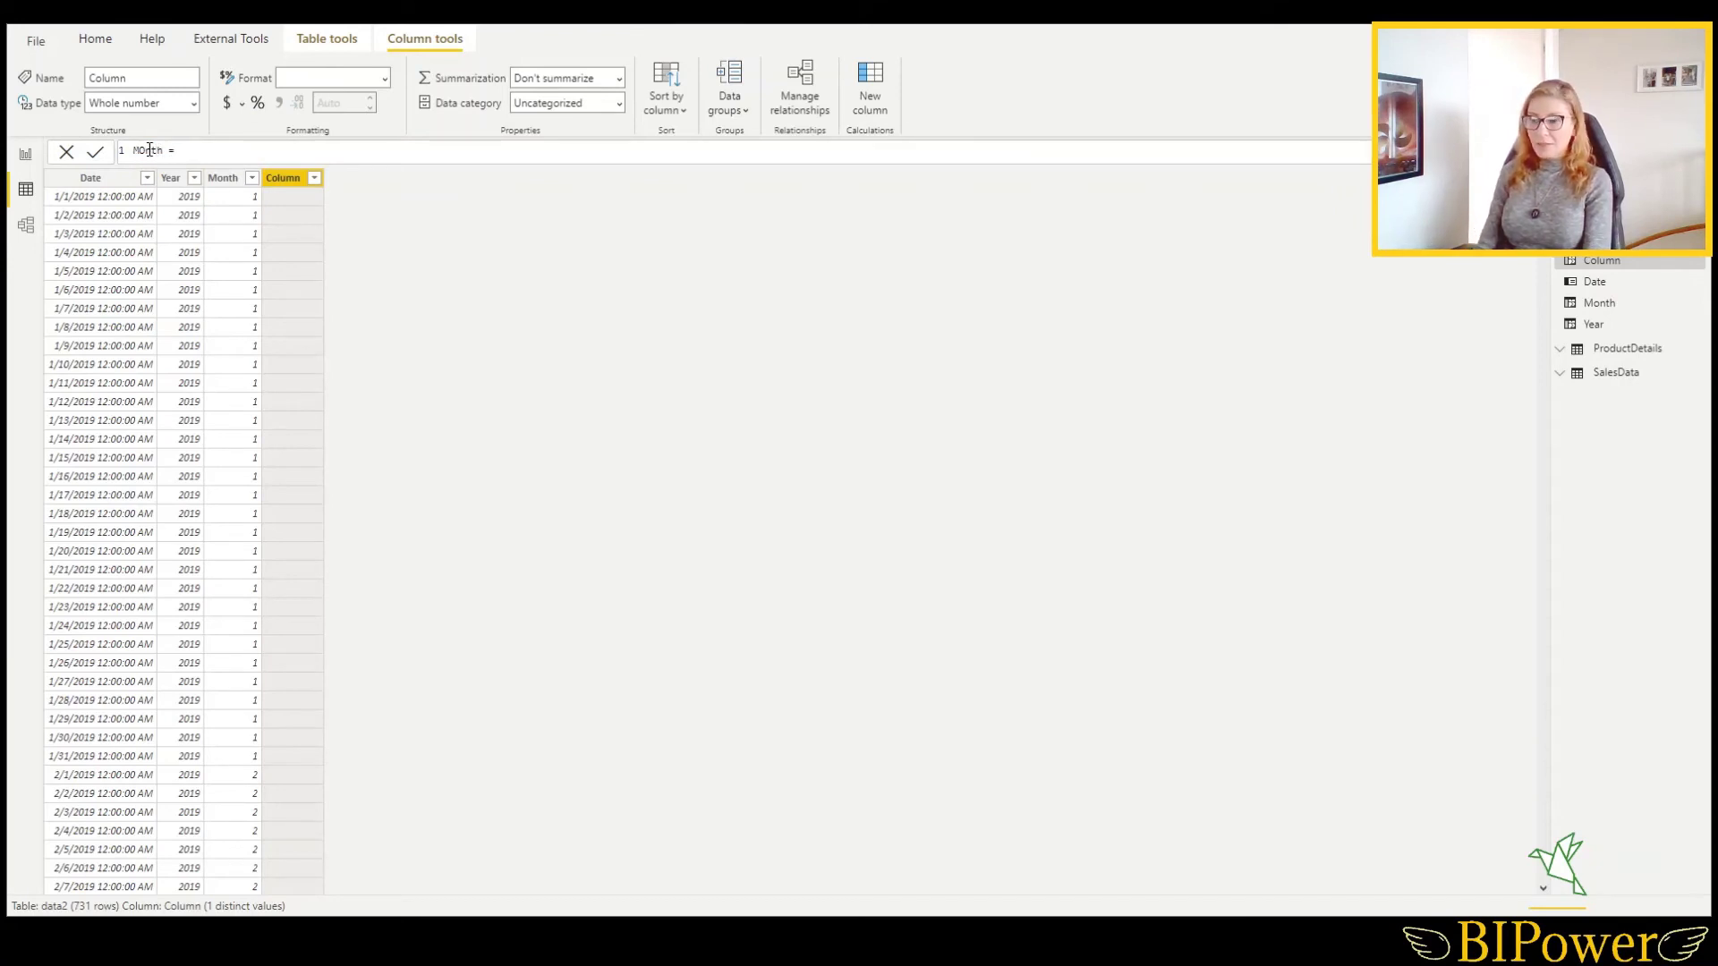
text(Name)
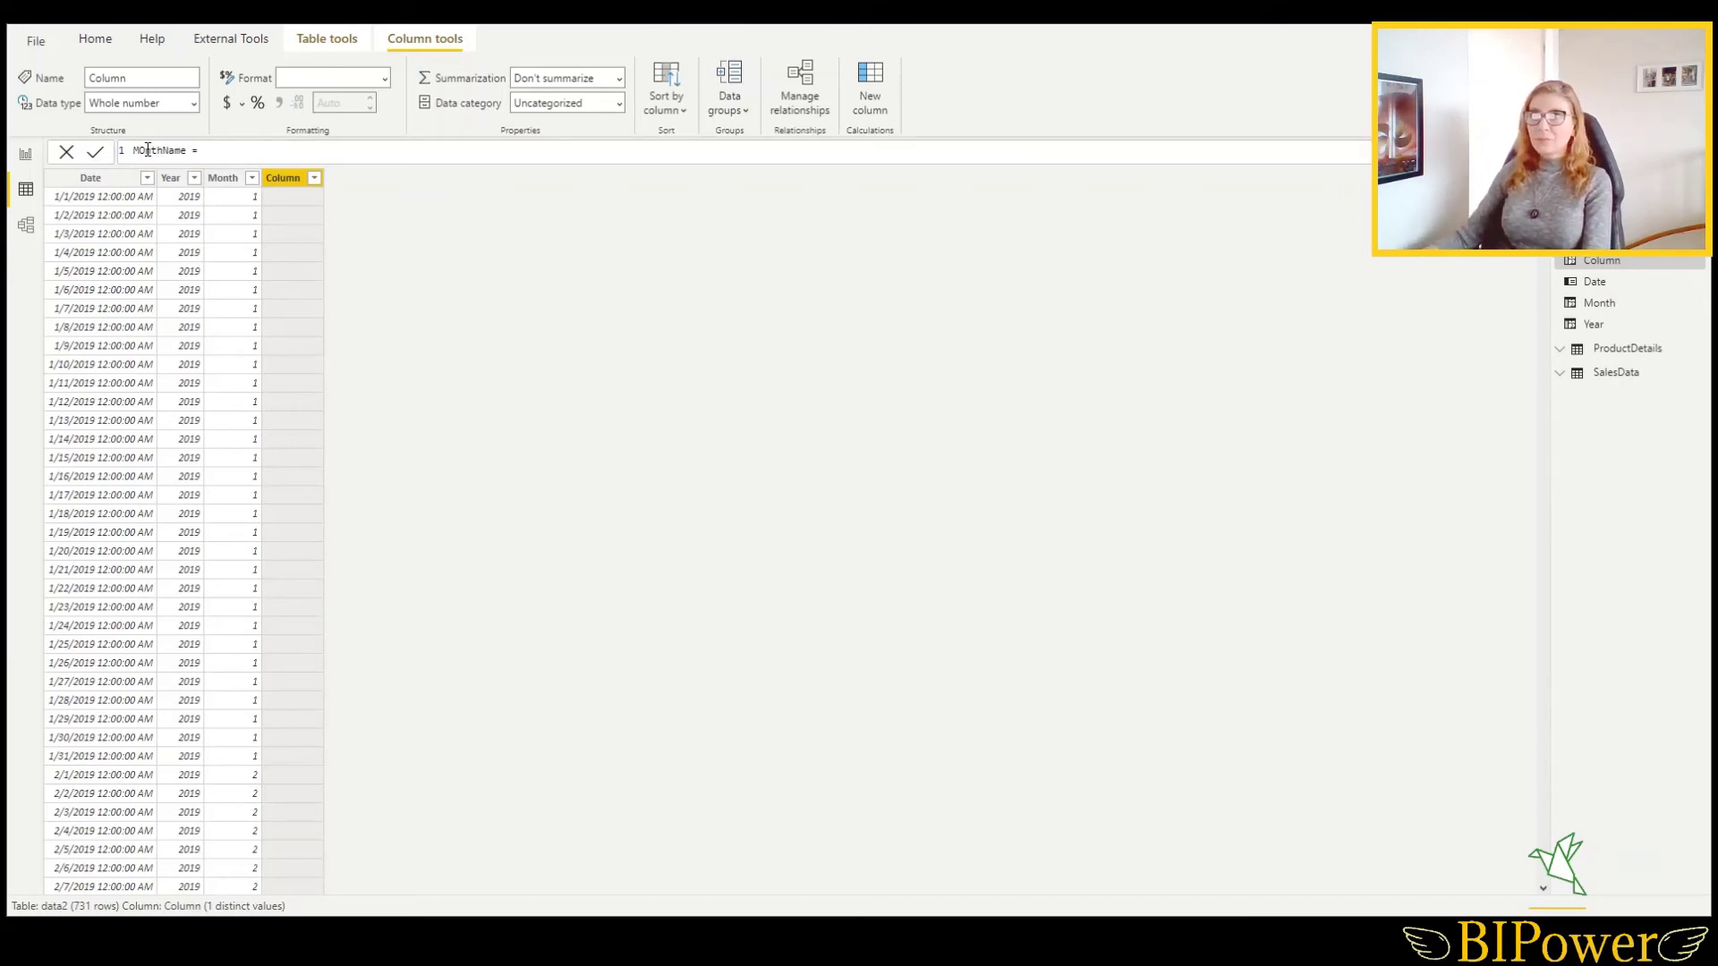
double_click(131, 148)
click(131, 149)
key(Right)
key(Right)
key(BackSpace)
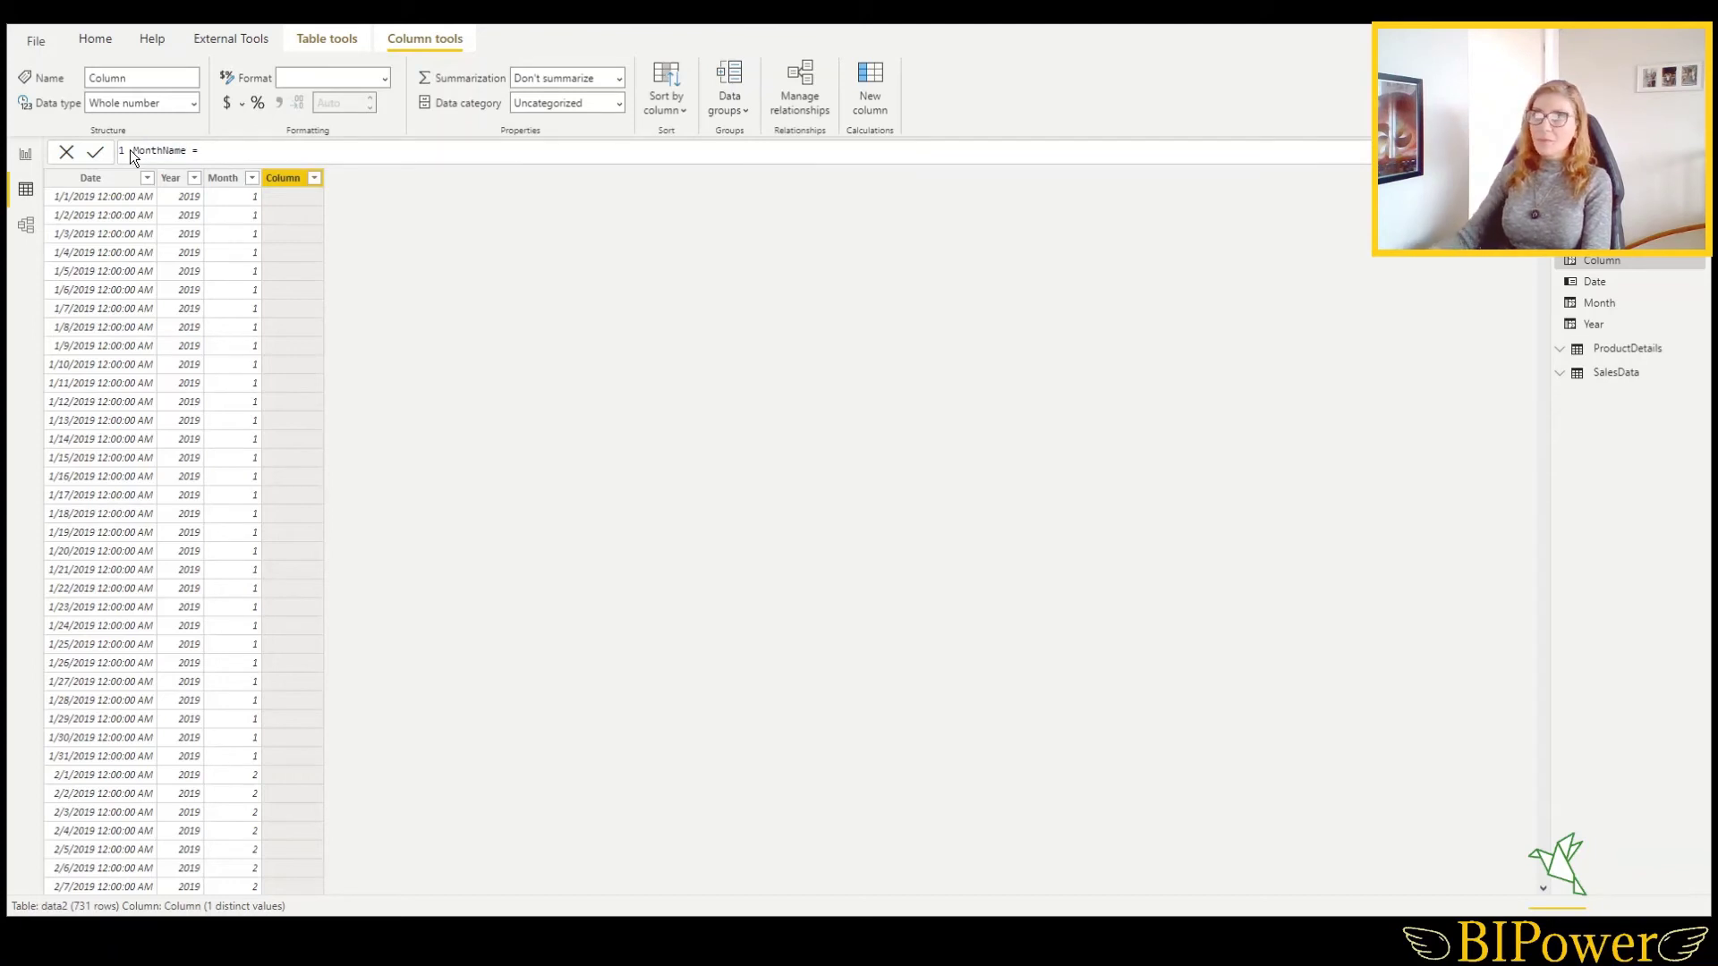
text(o)
text(forma)
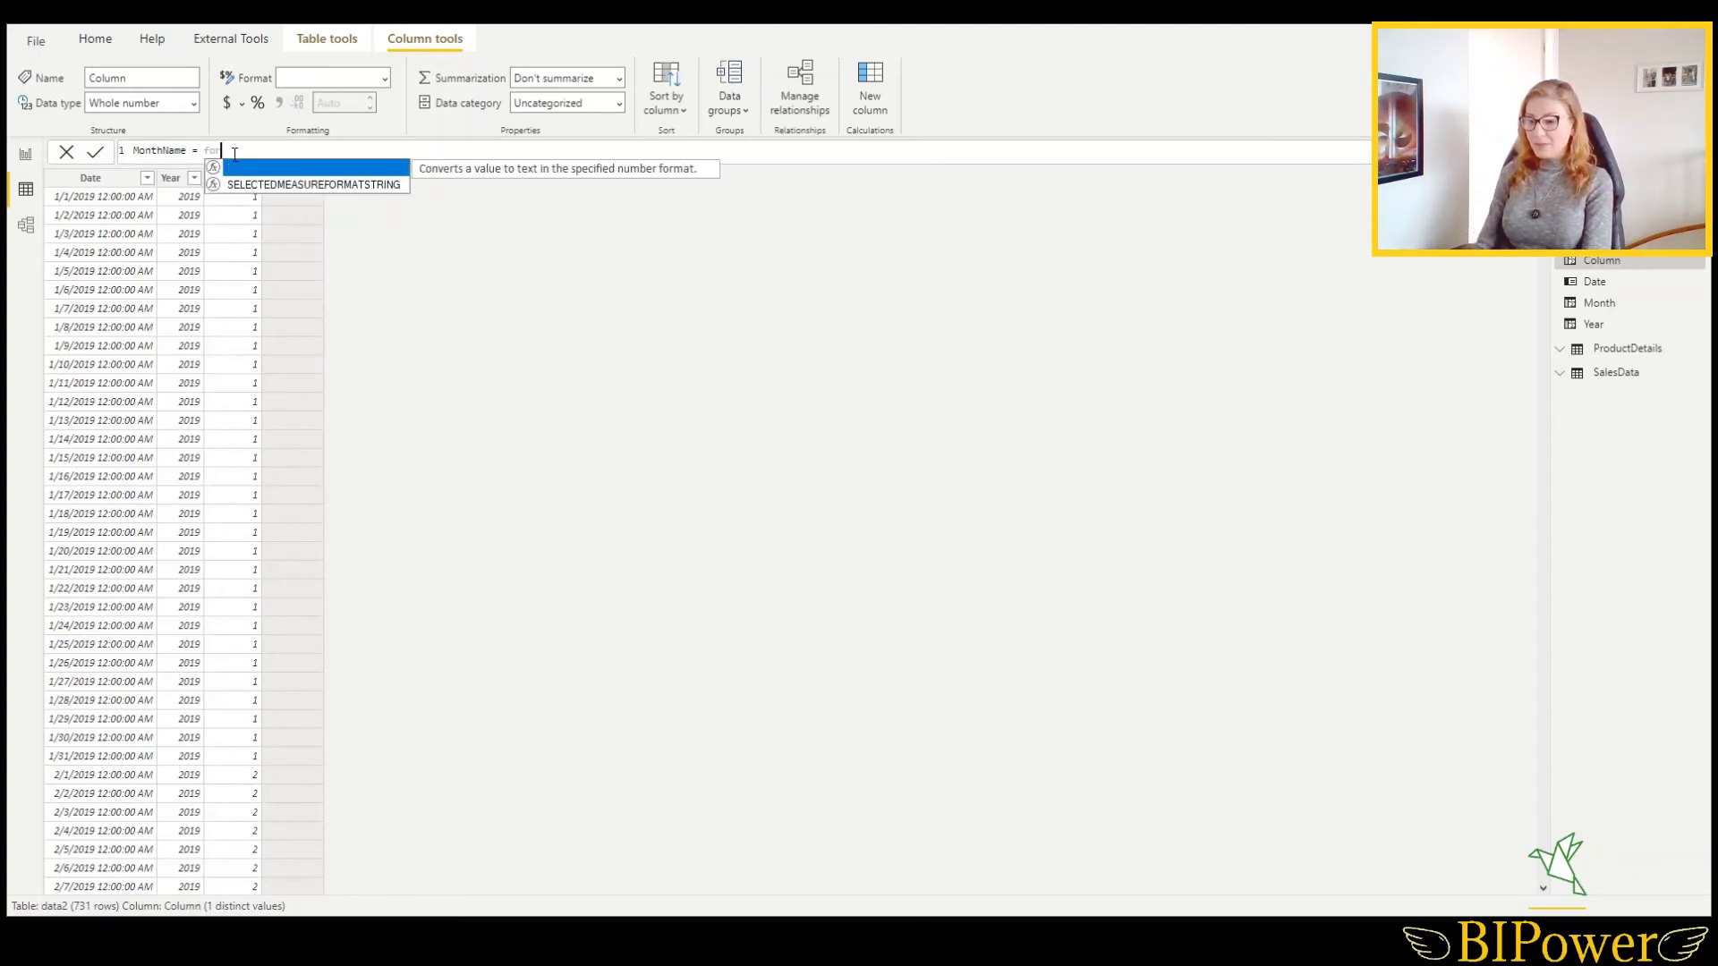
click(268, 168)
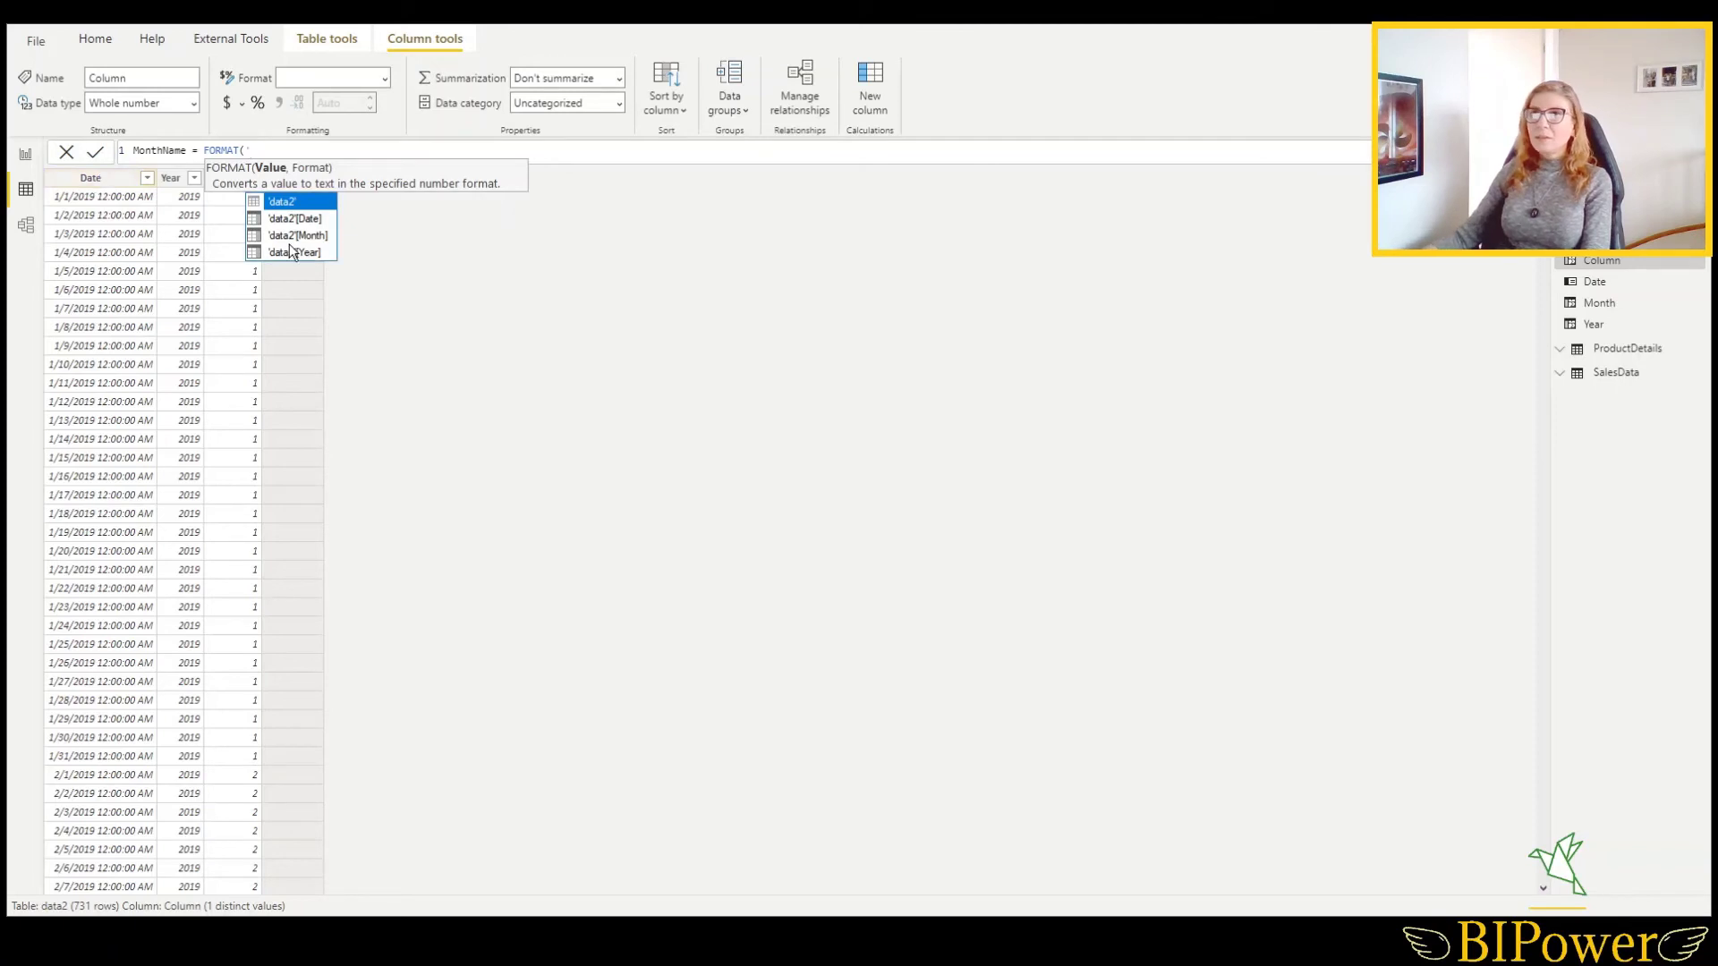
click(321, 221)
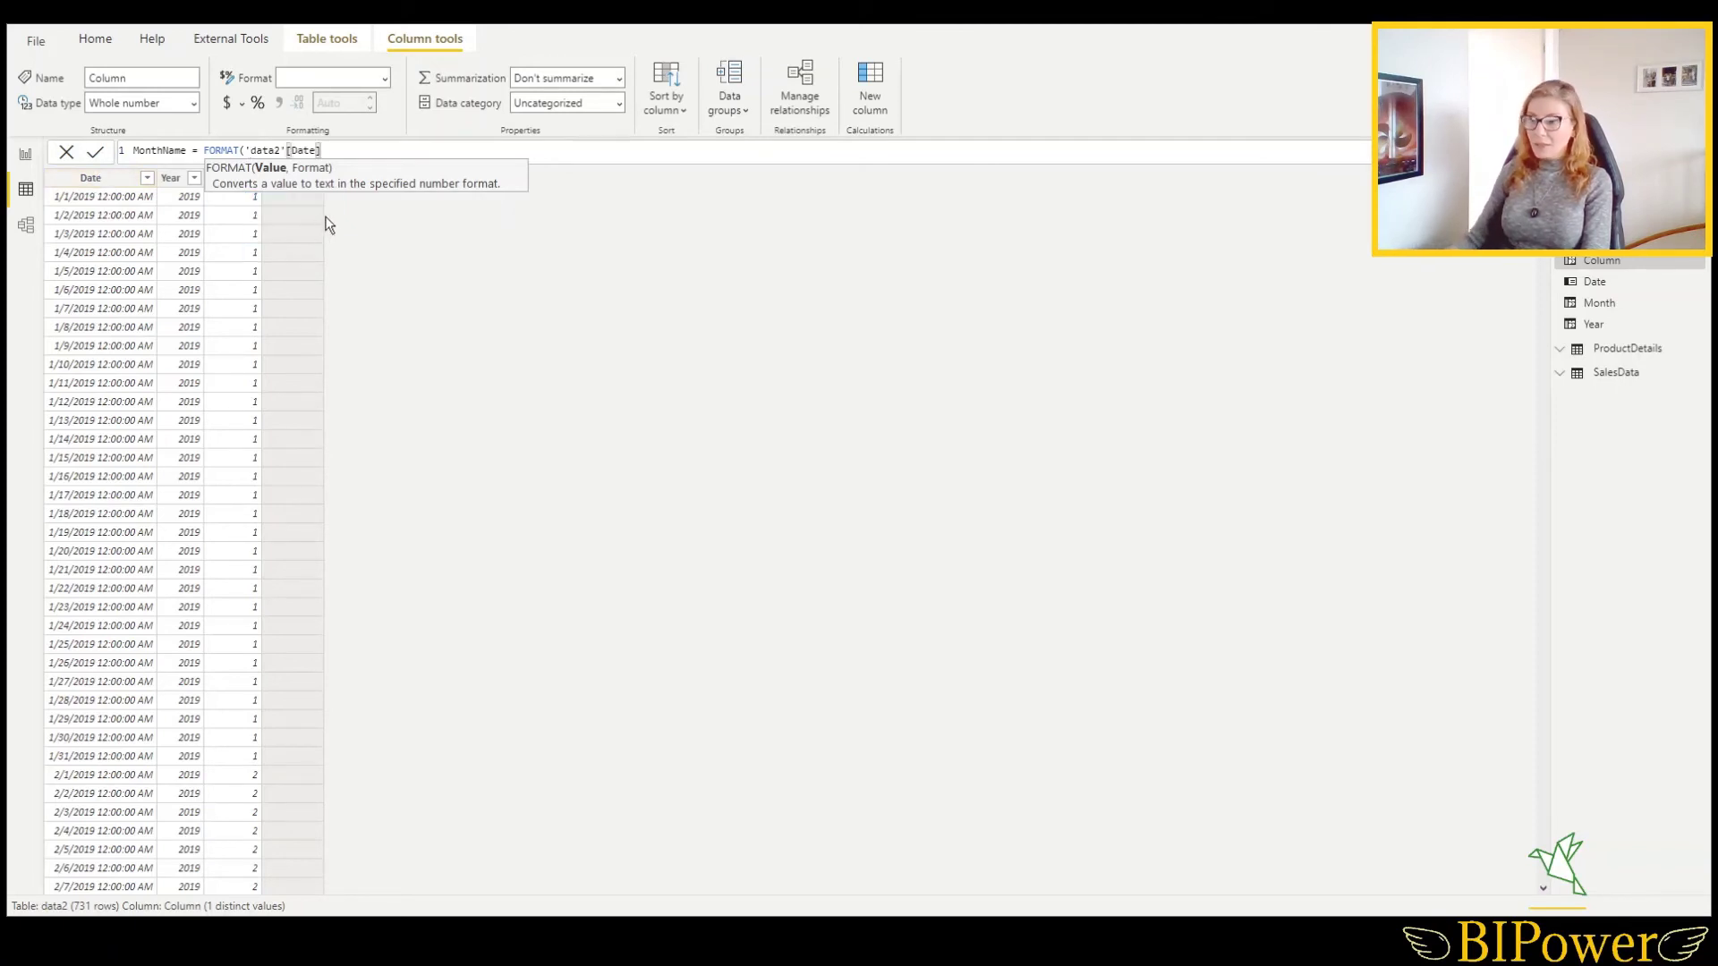
text(,)
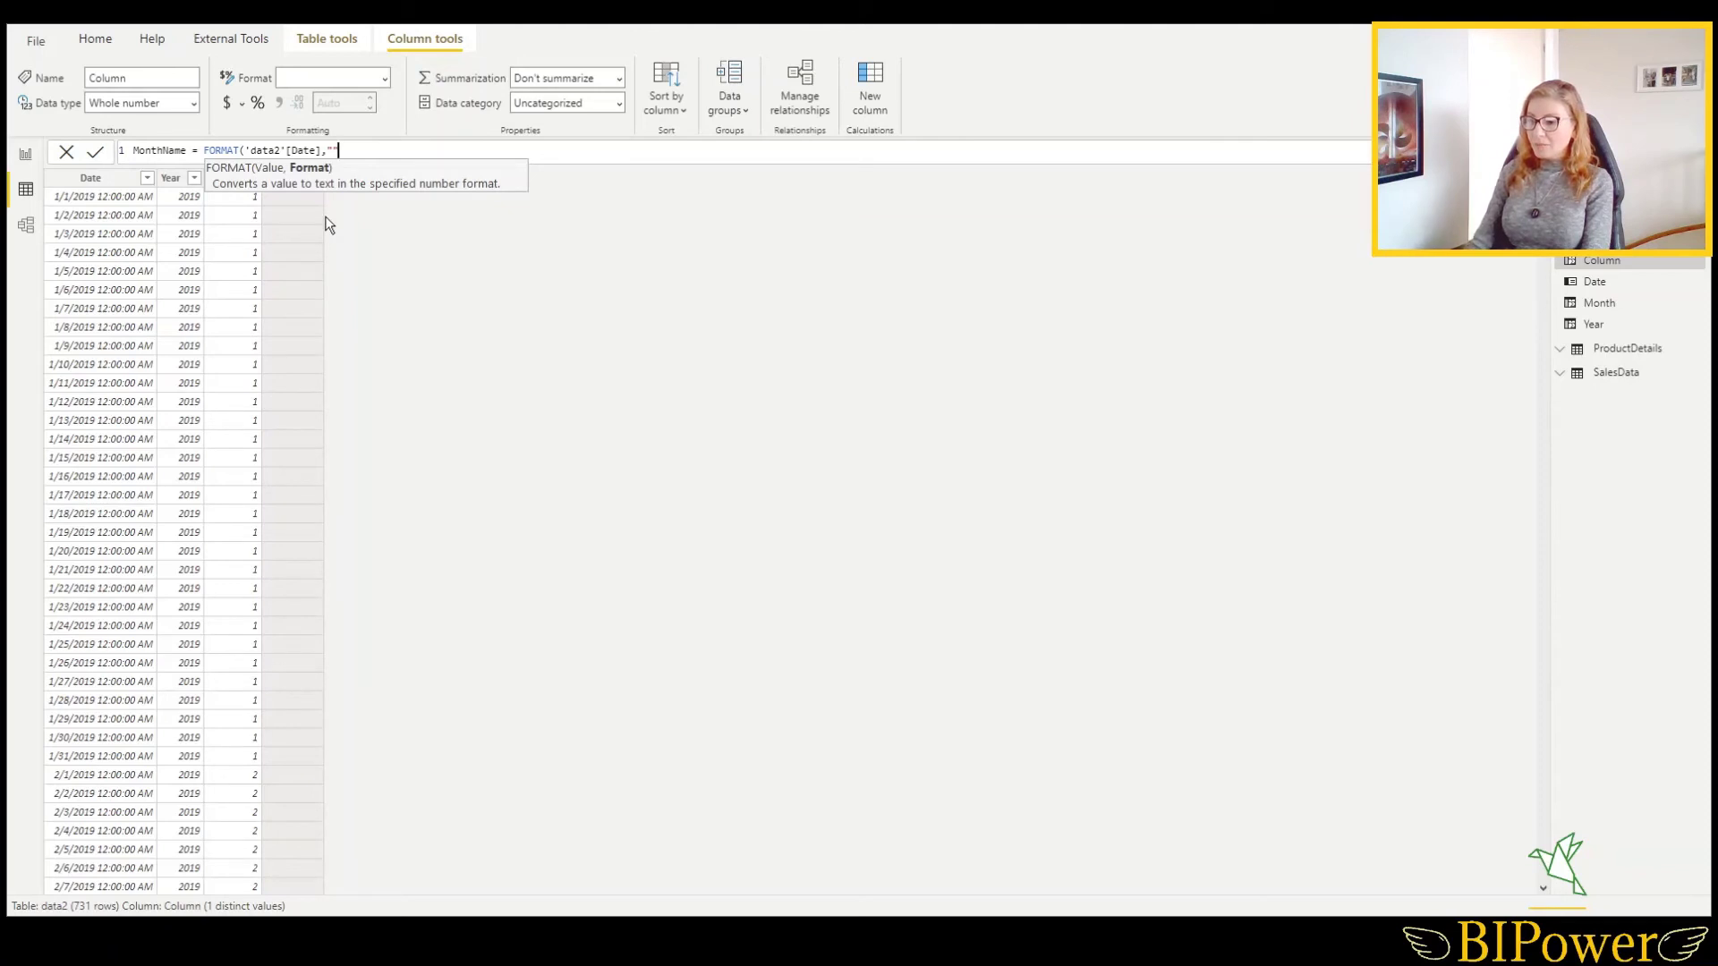
text(")
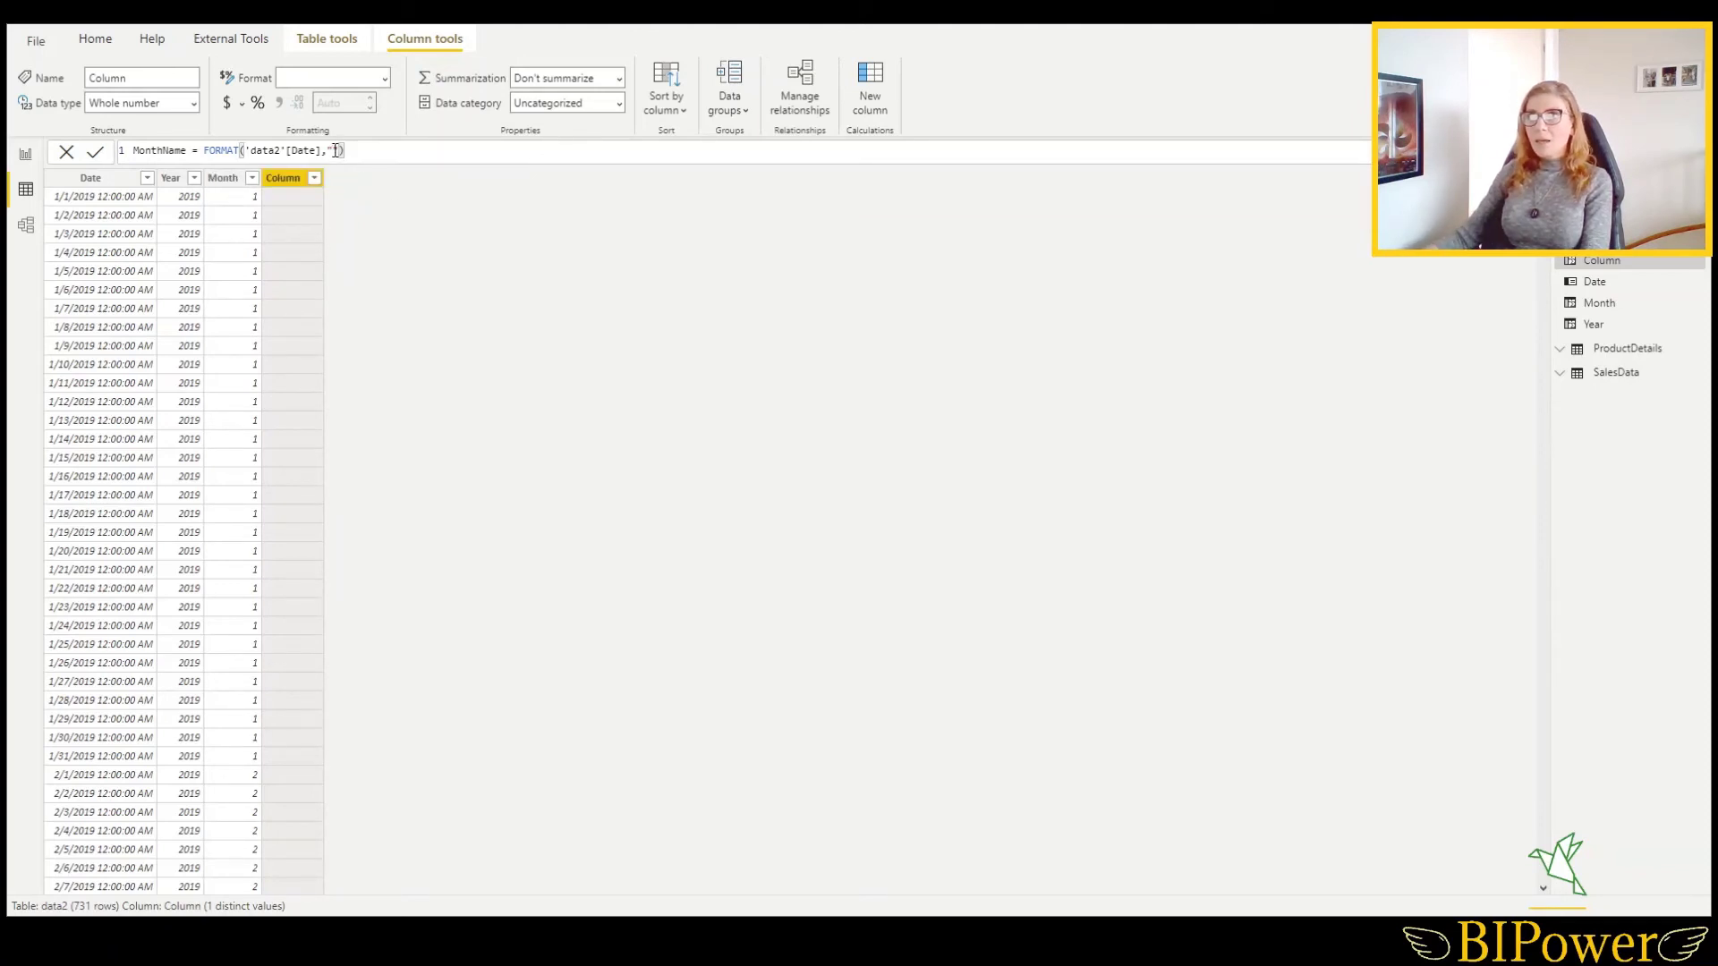
text(MMM)
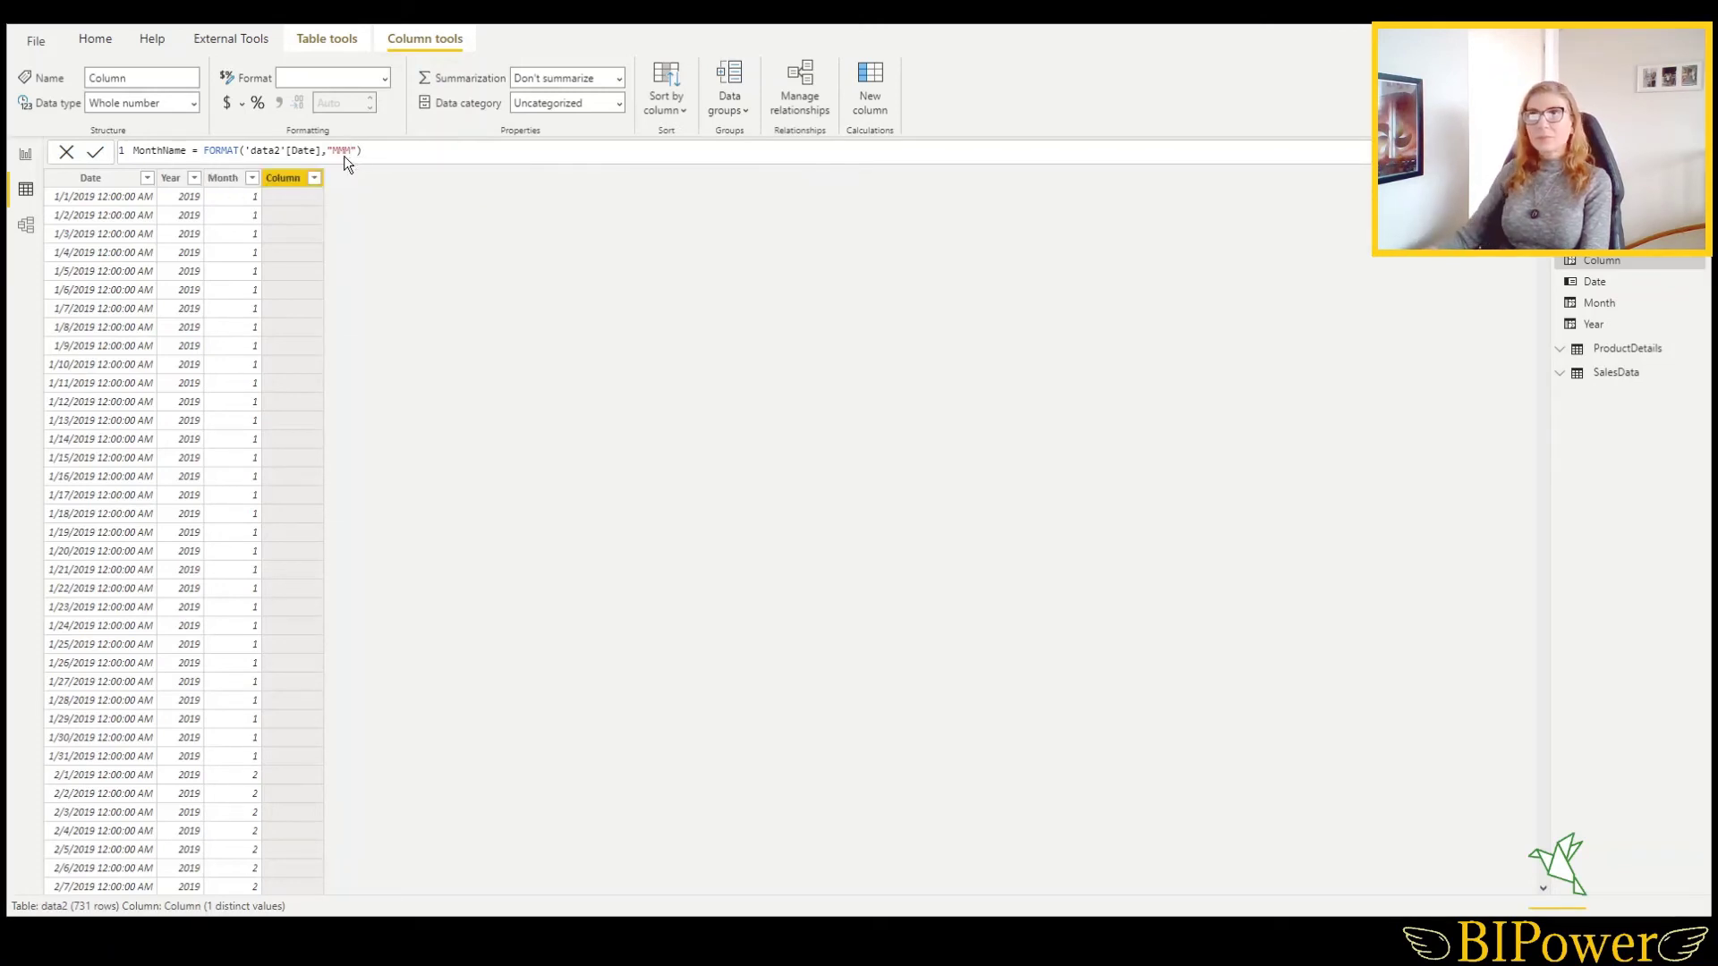
key(Return)
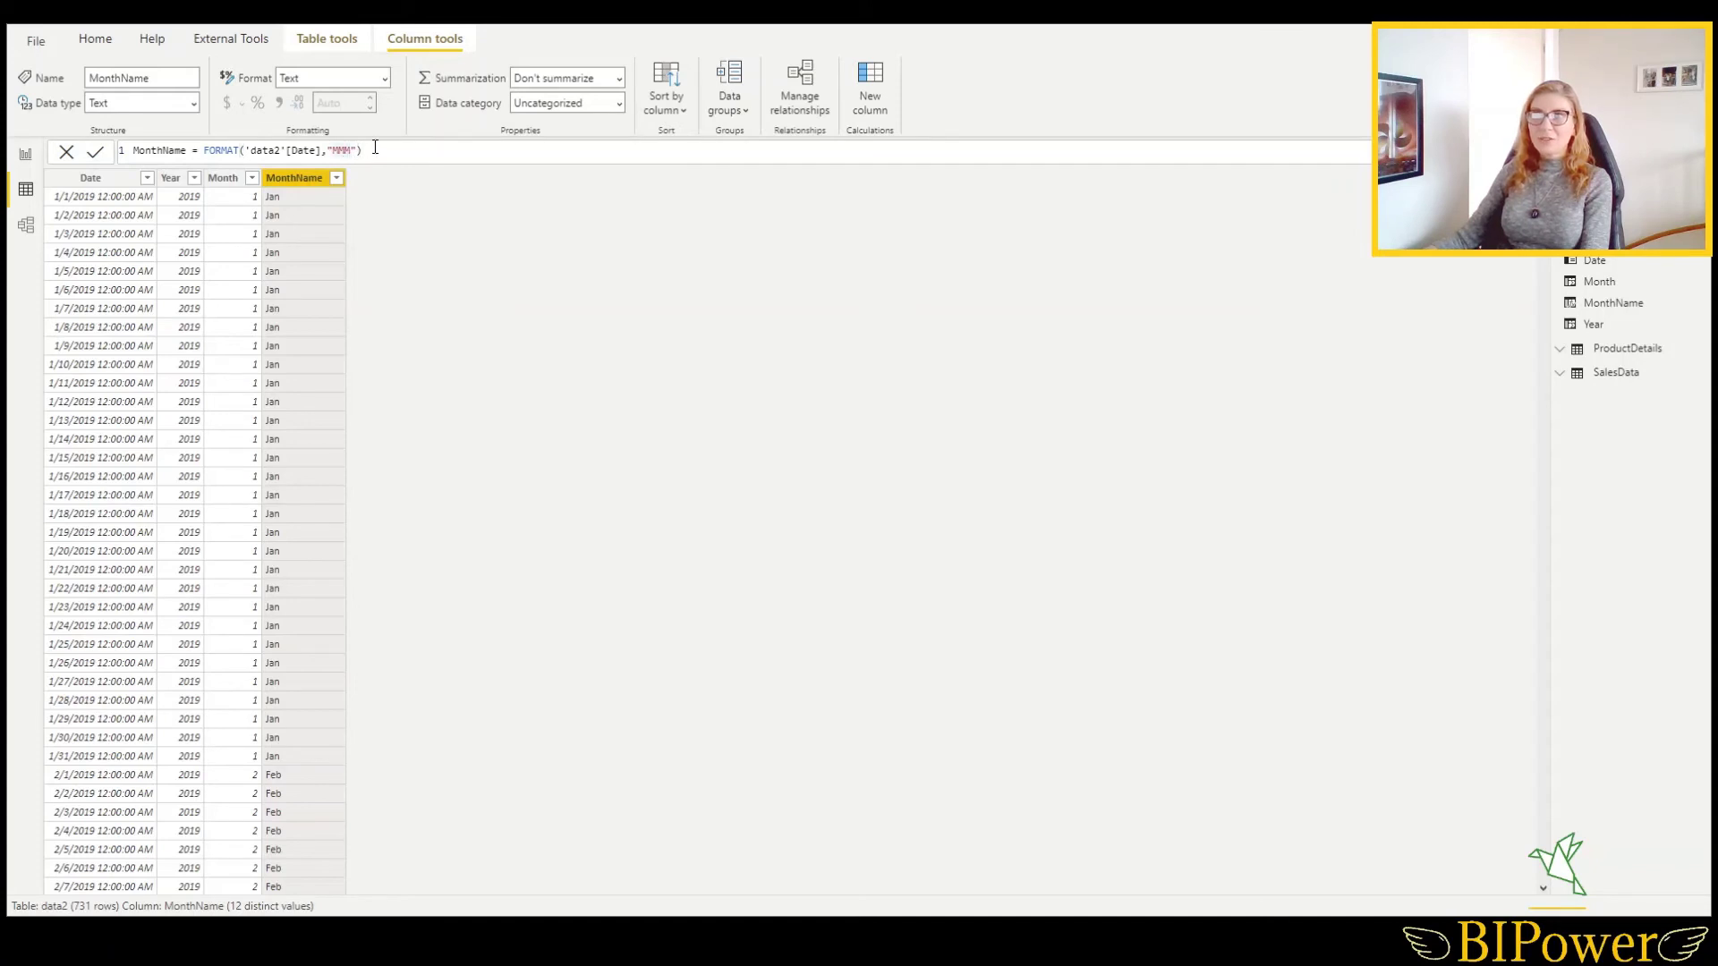
- Change the MonthName format code to "MMMM" so it shows full names like January
click(350, 149)
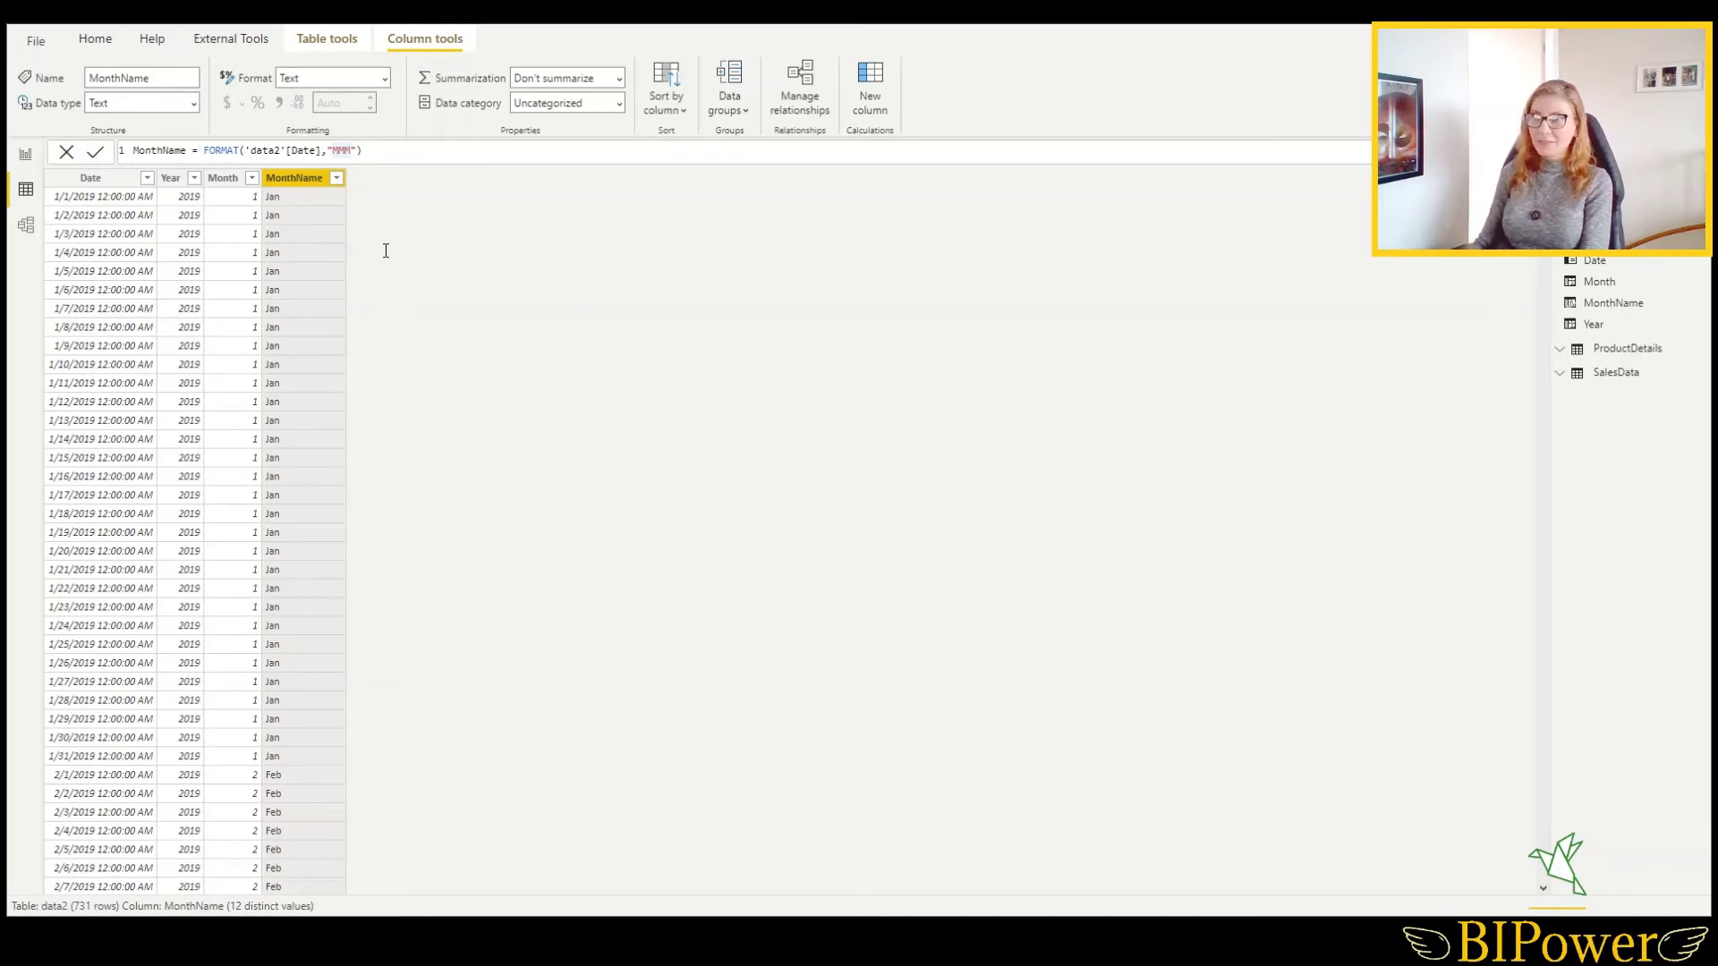
text(M)
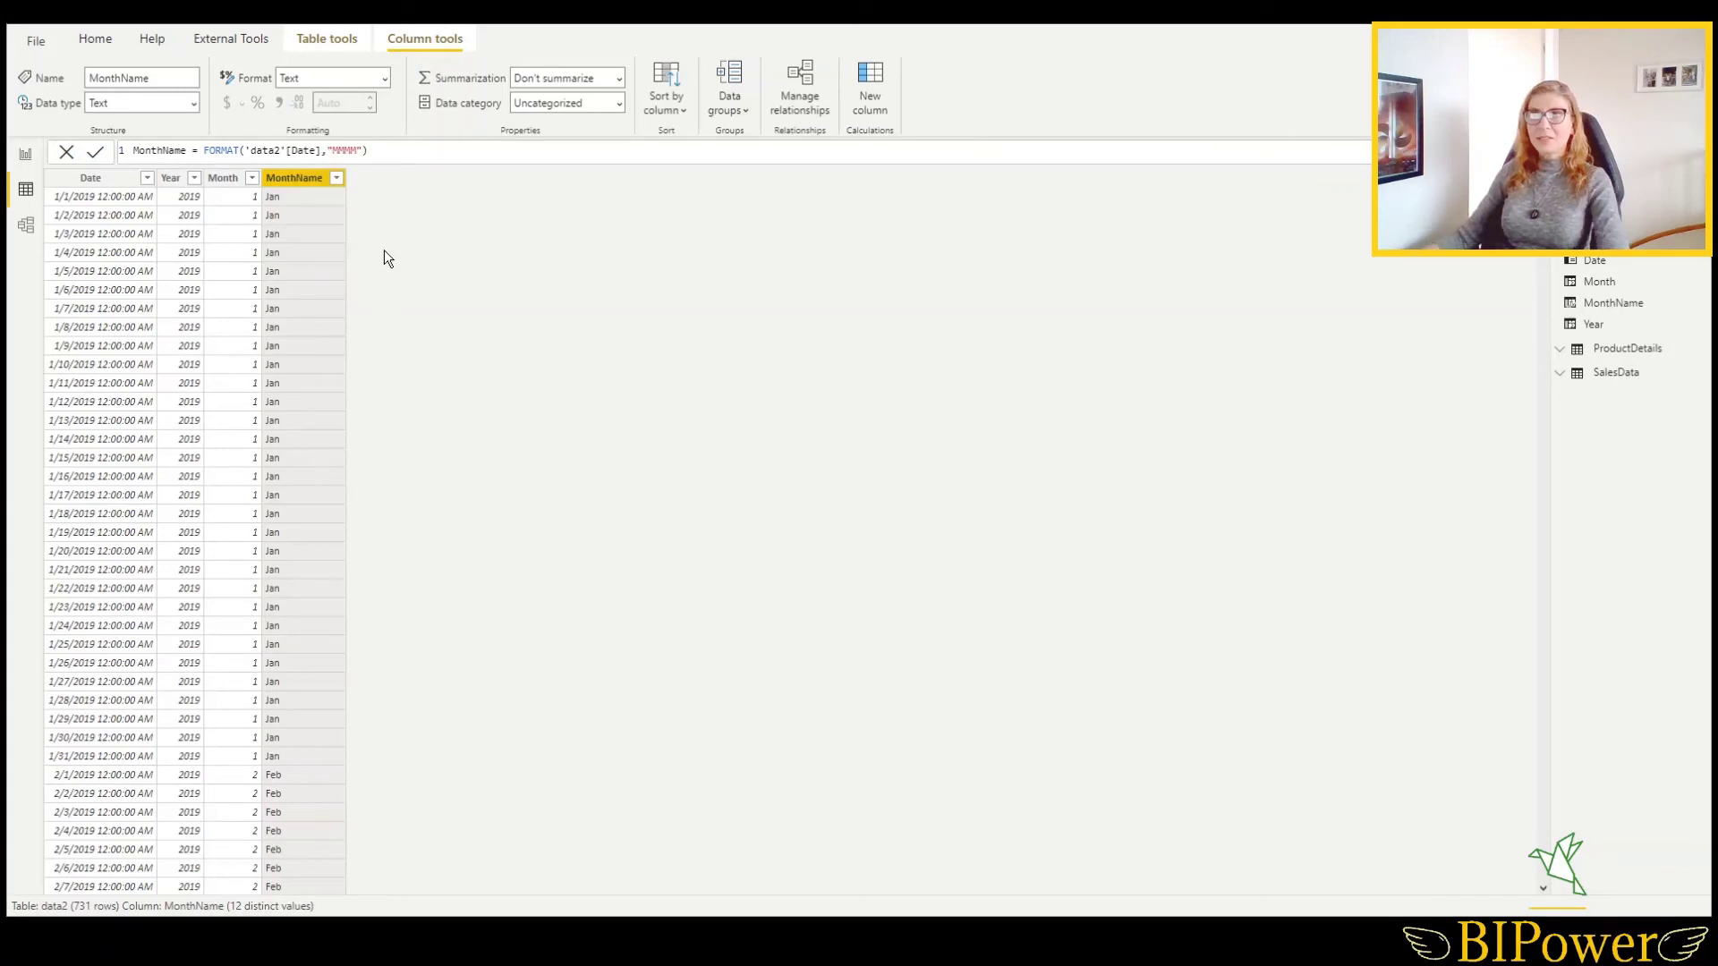
key(Return)
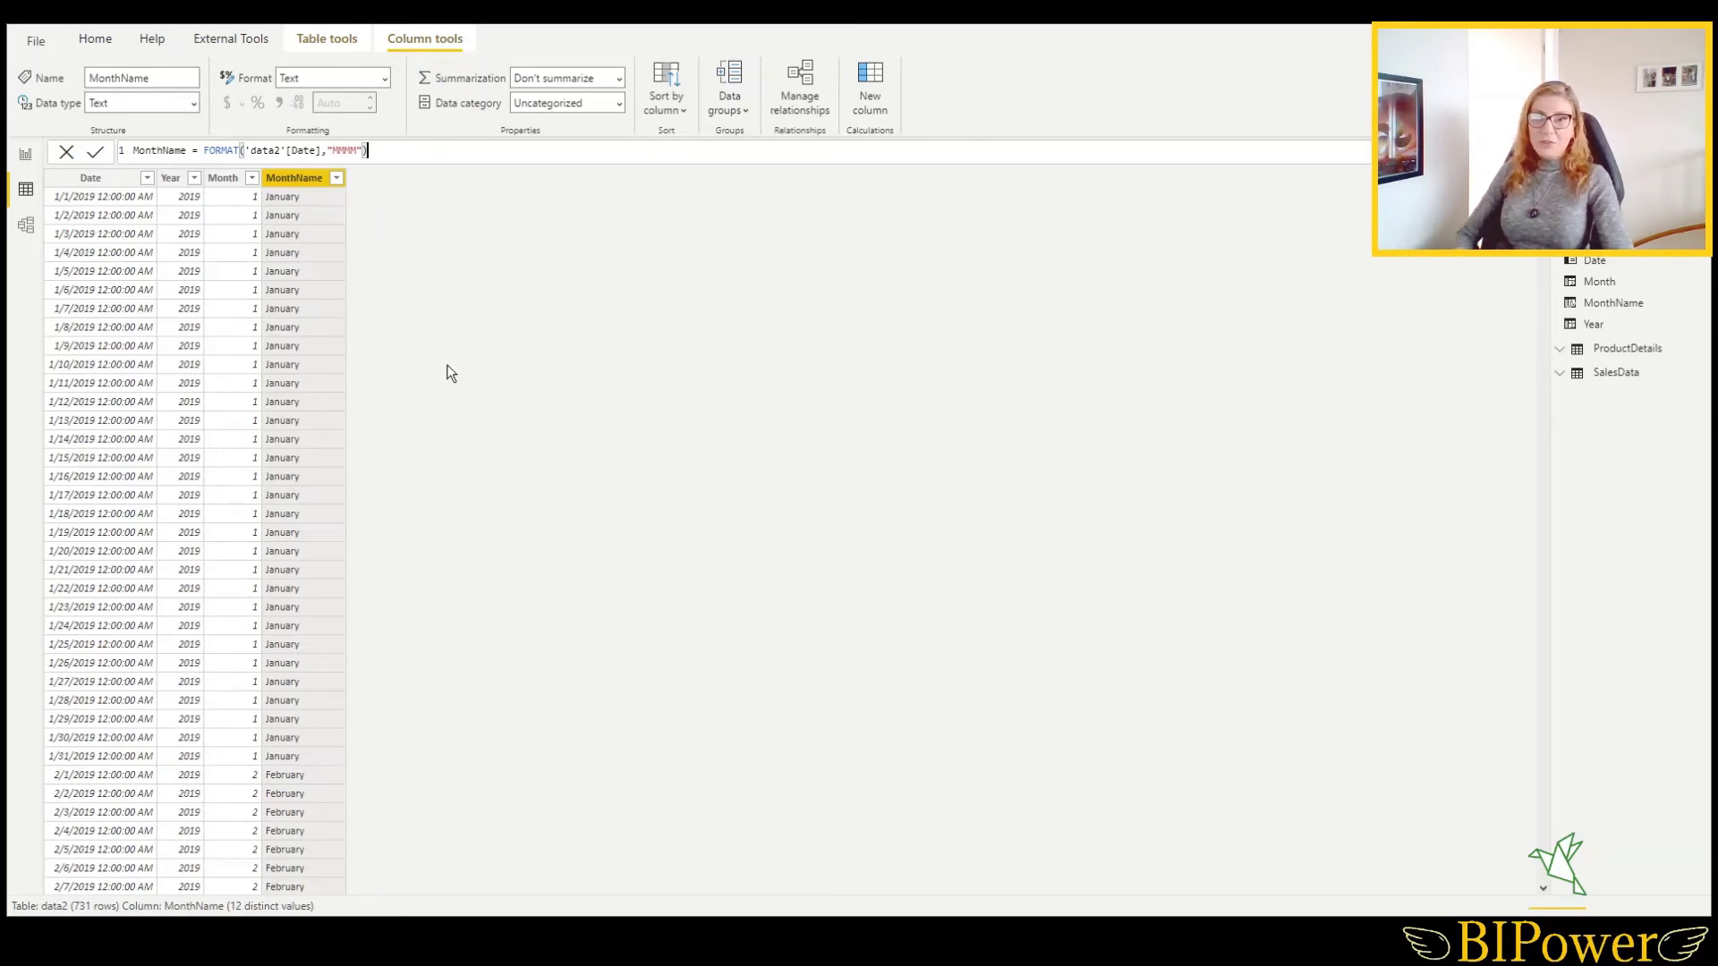
click(223, 177)
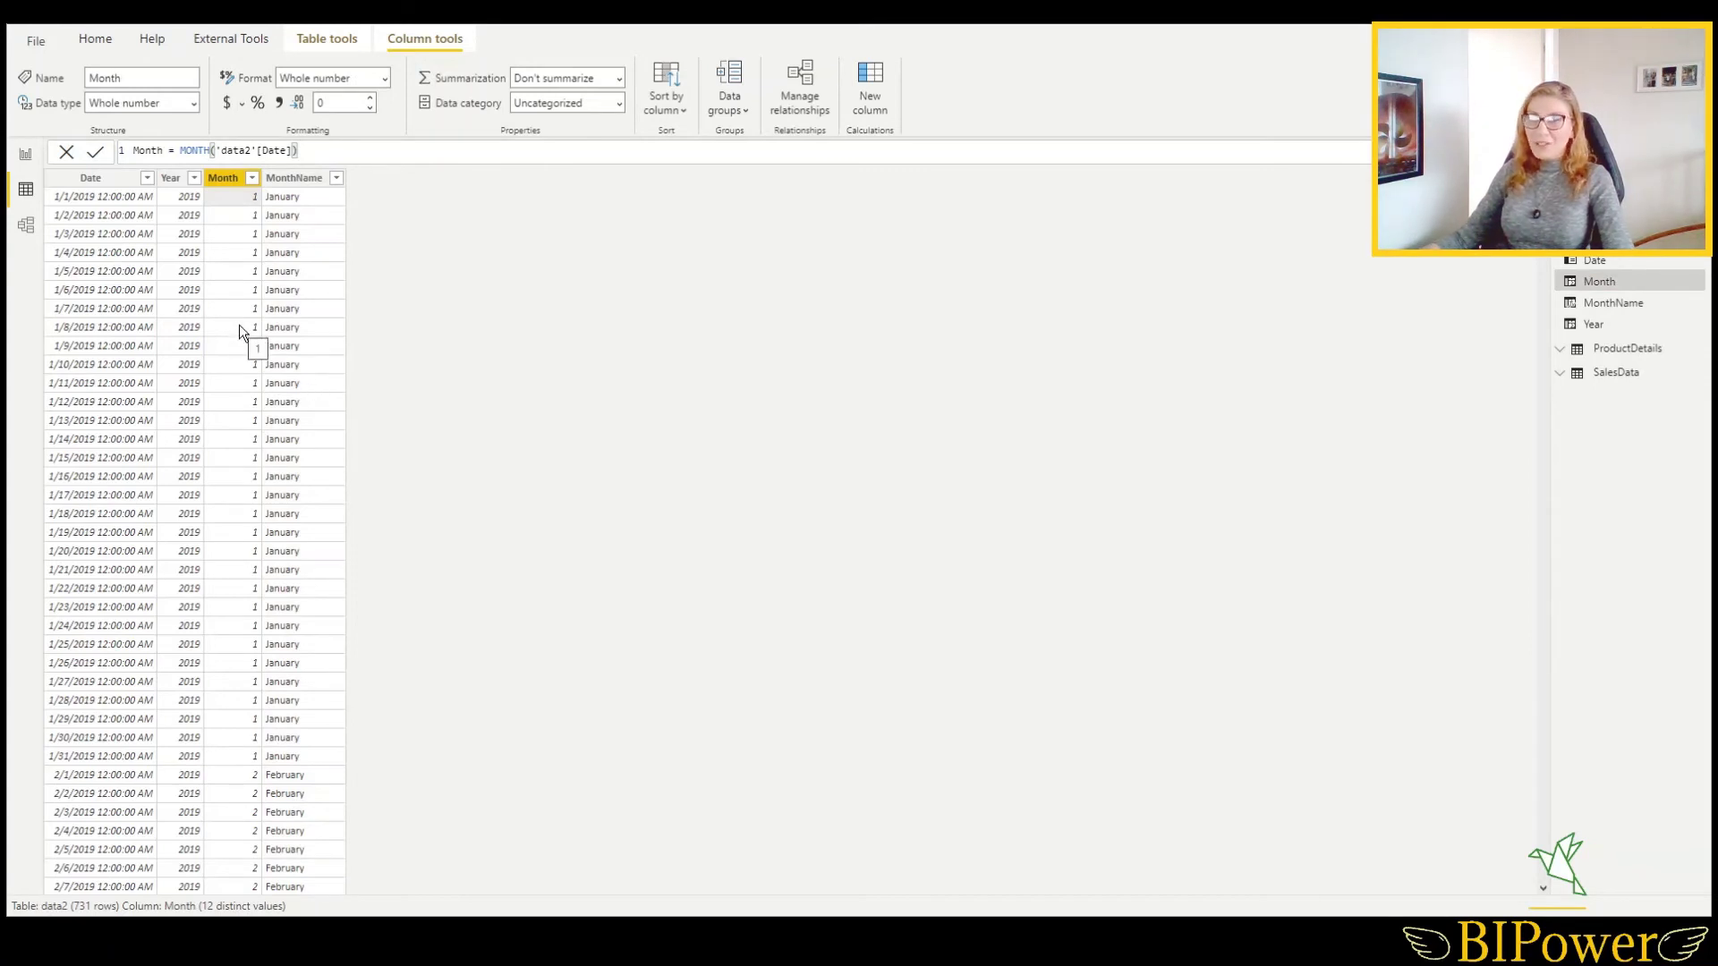
- Check the table relationships in Model view, then return to the Report view canvas
click(26, 229)
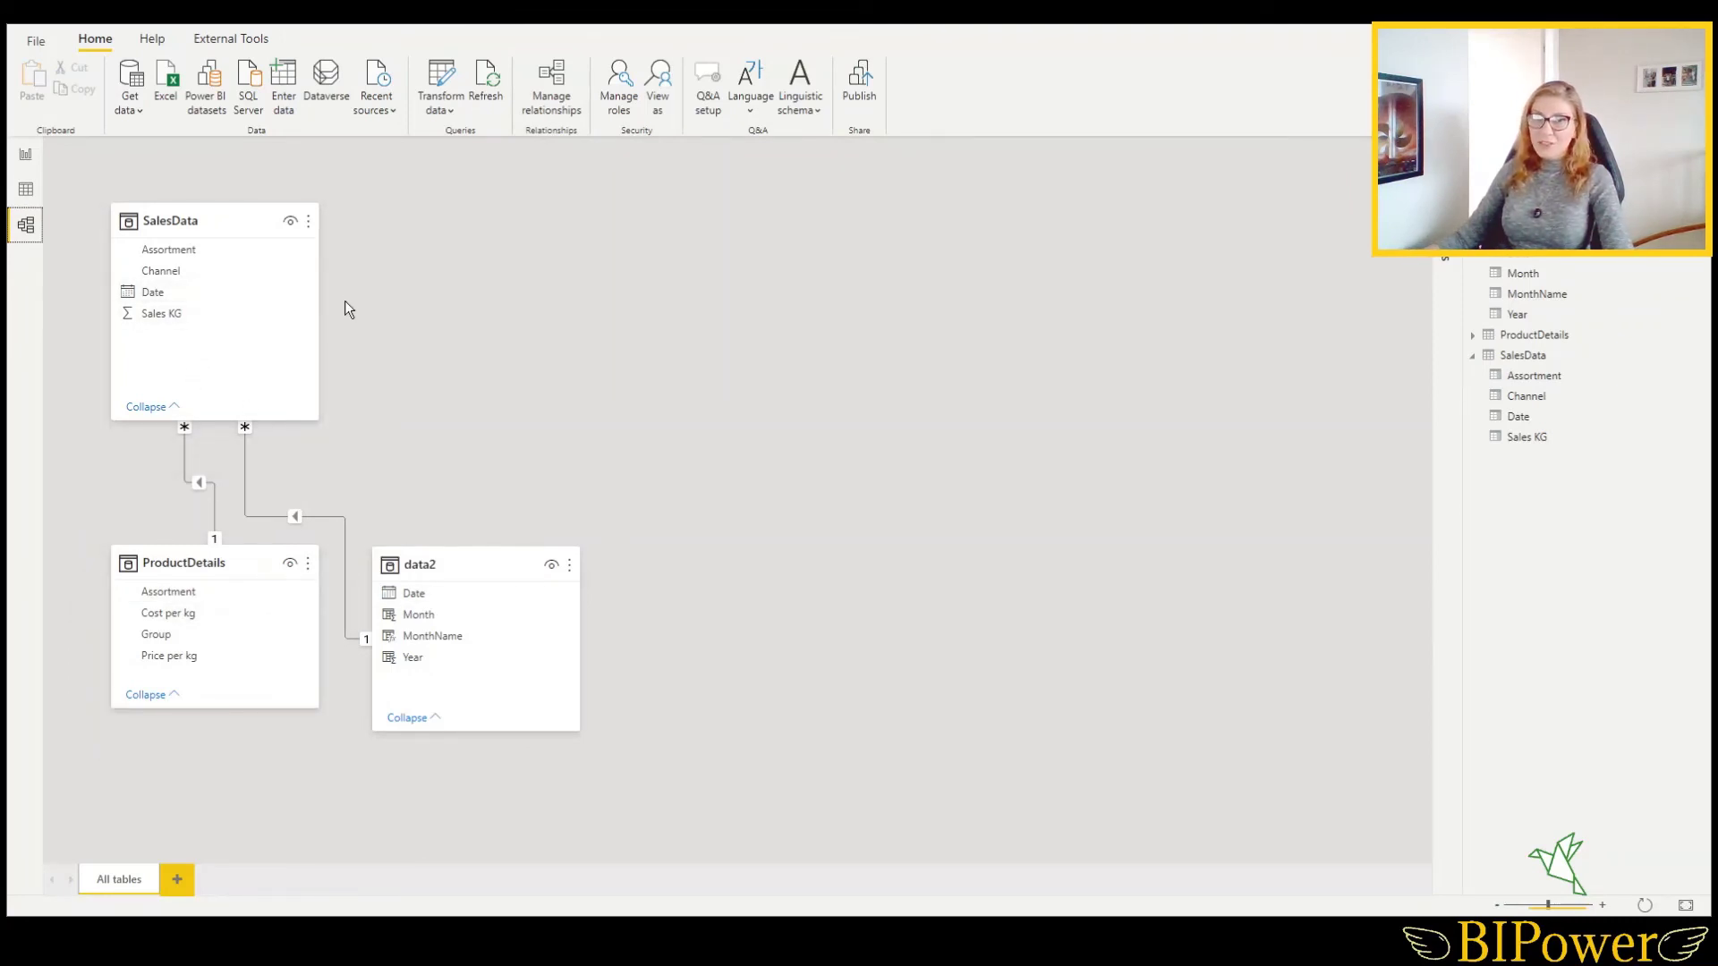
click(25, 158)
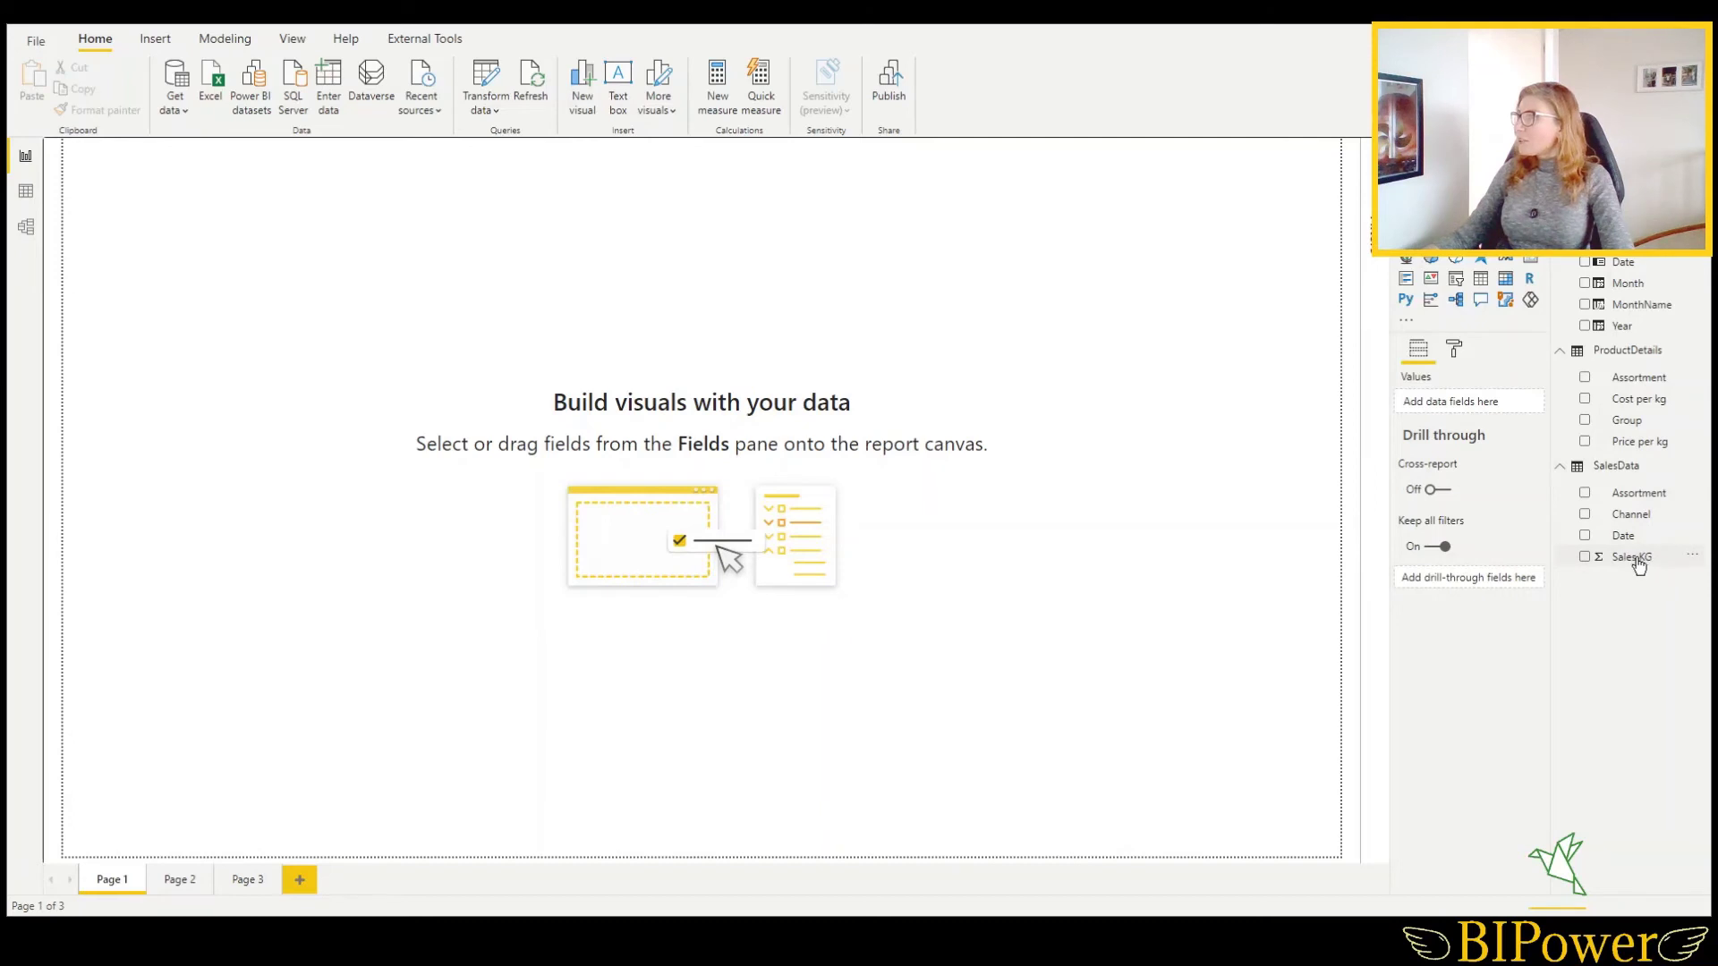
- Build a Sales KG column chart with Month on the axis and widen it across the page
drag(1639, 566, 729, 357)
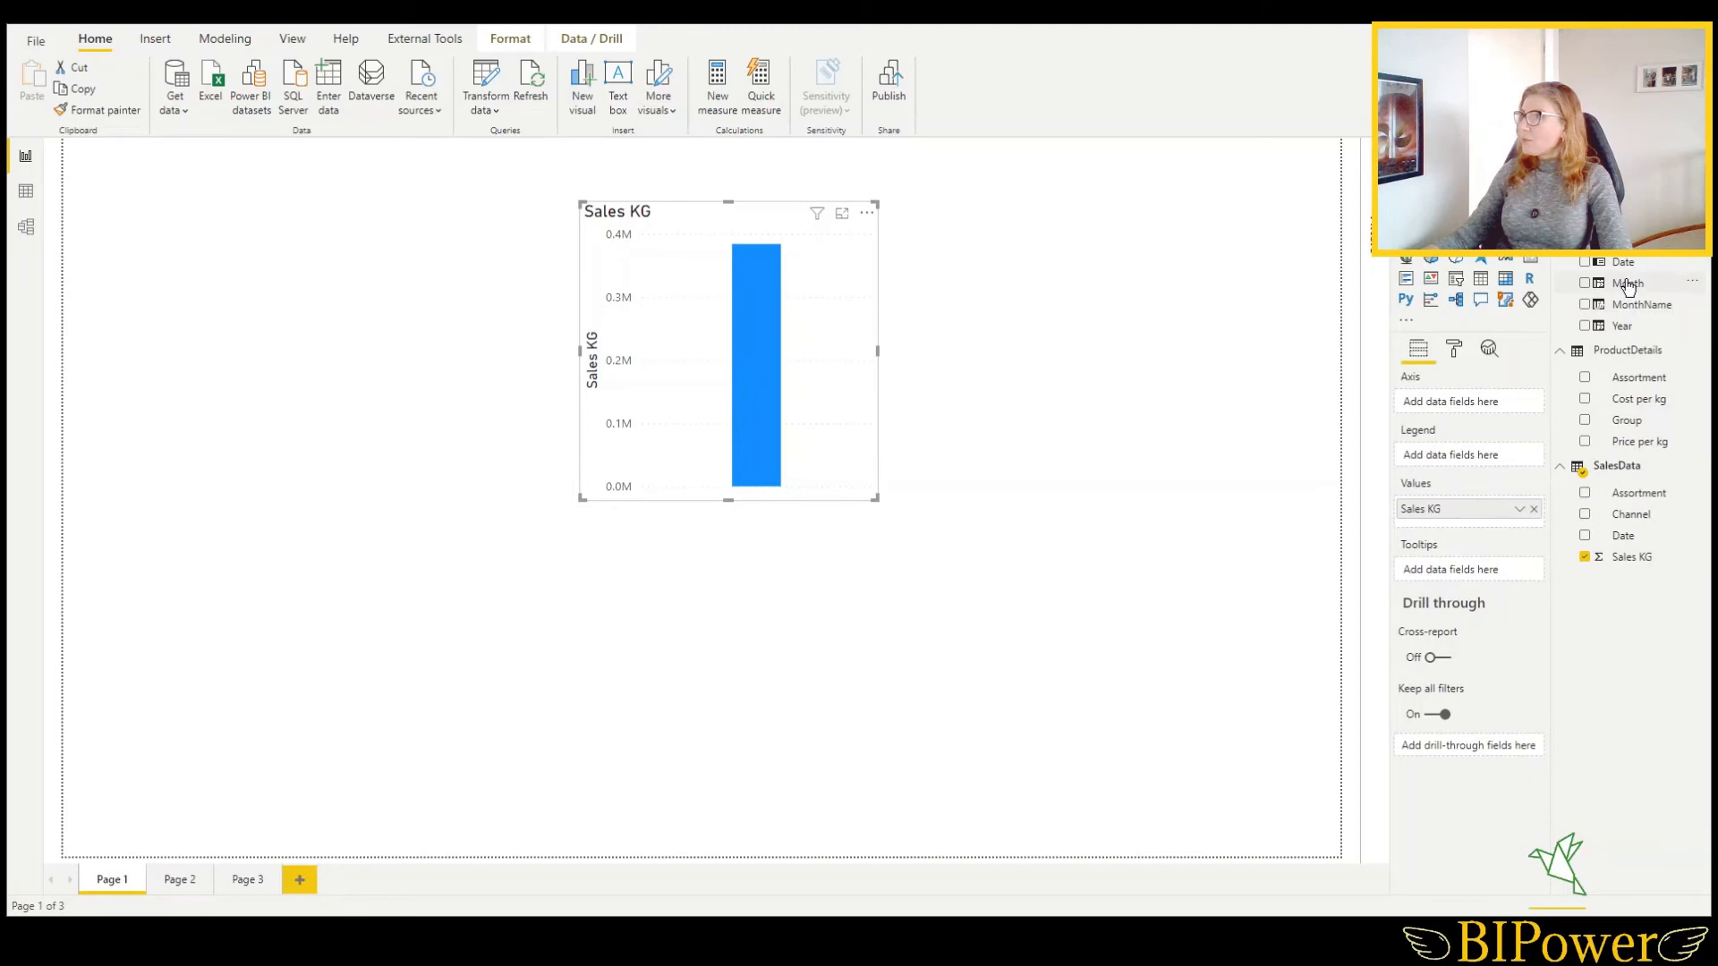
drag(1629, 286, 1472, 405)
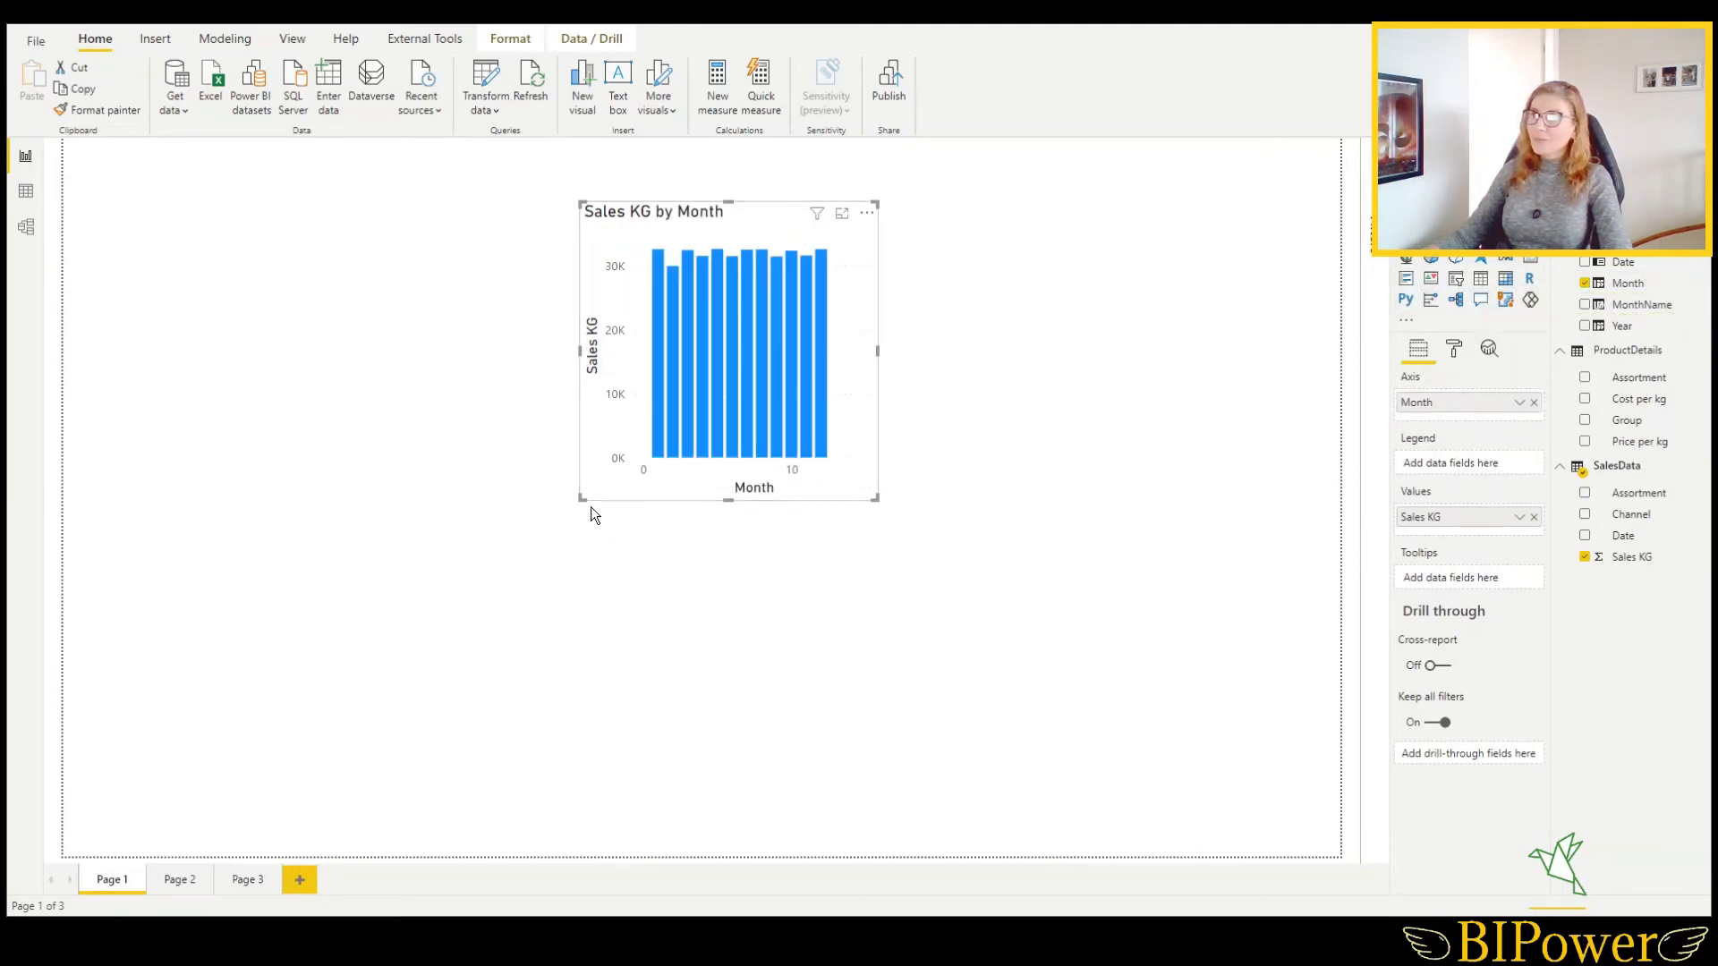
drag(581, 502, 262, 487)
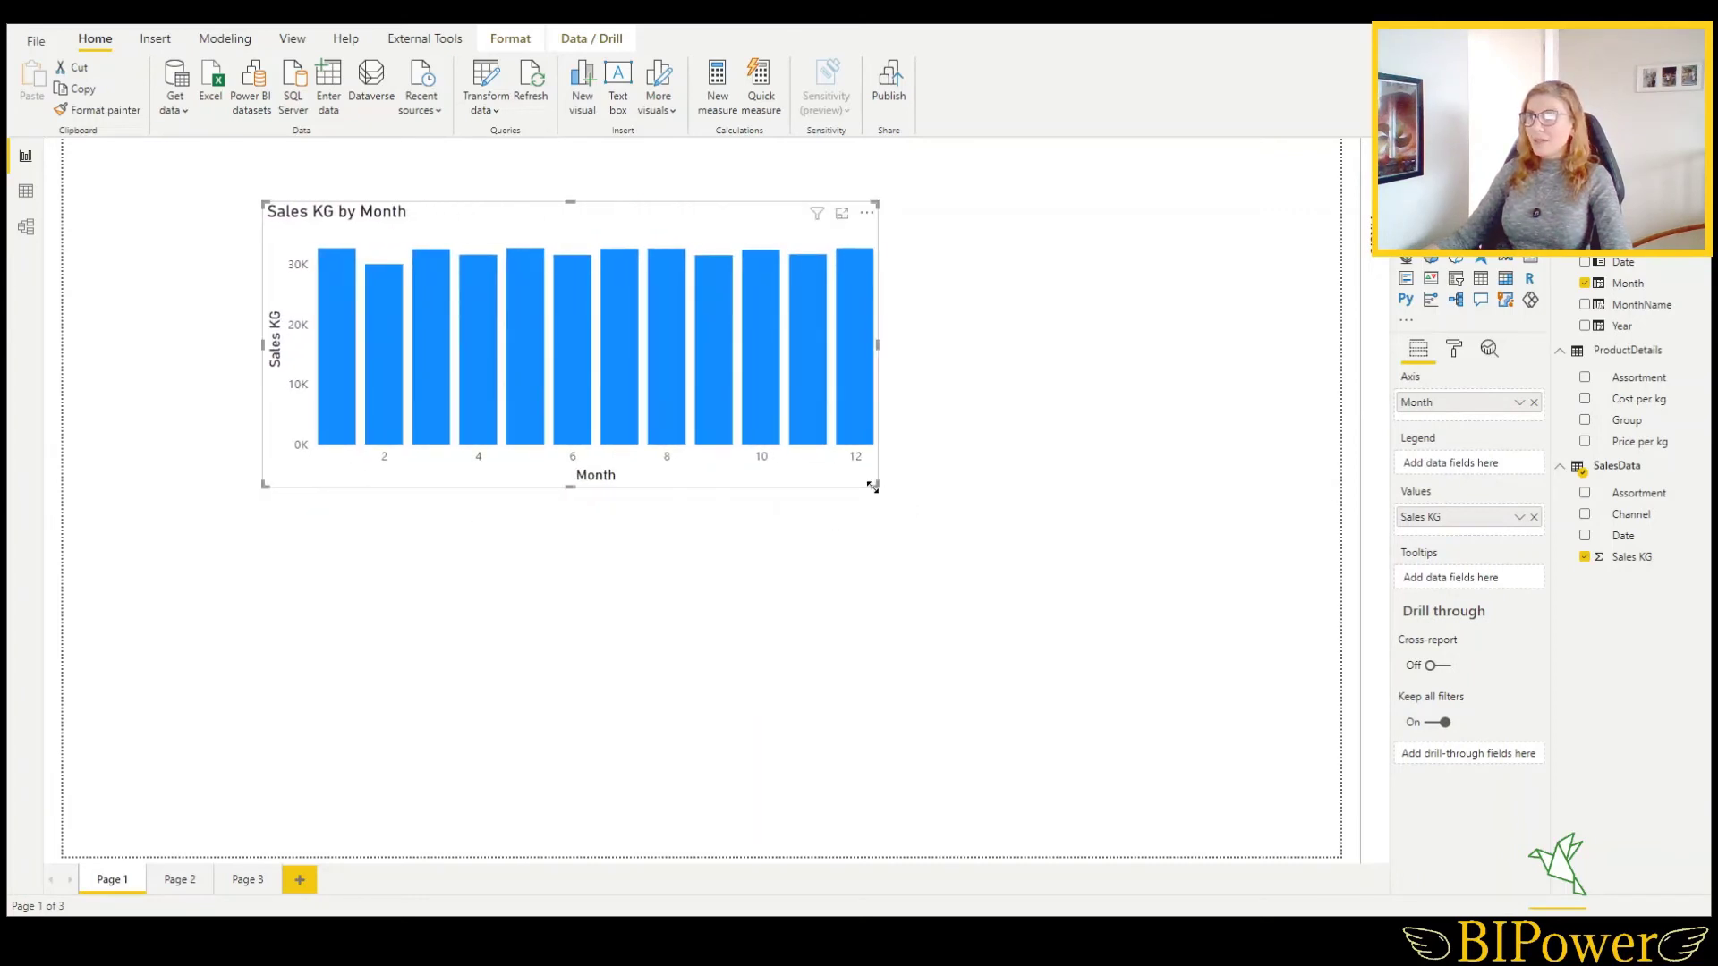
drag(872, 486, 1162, 523)
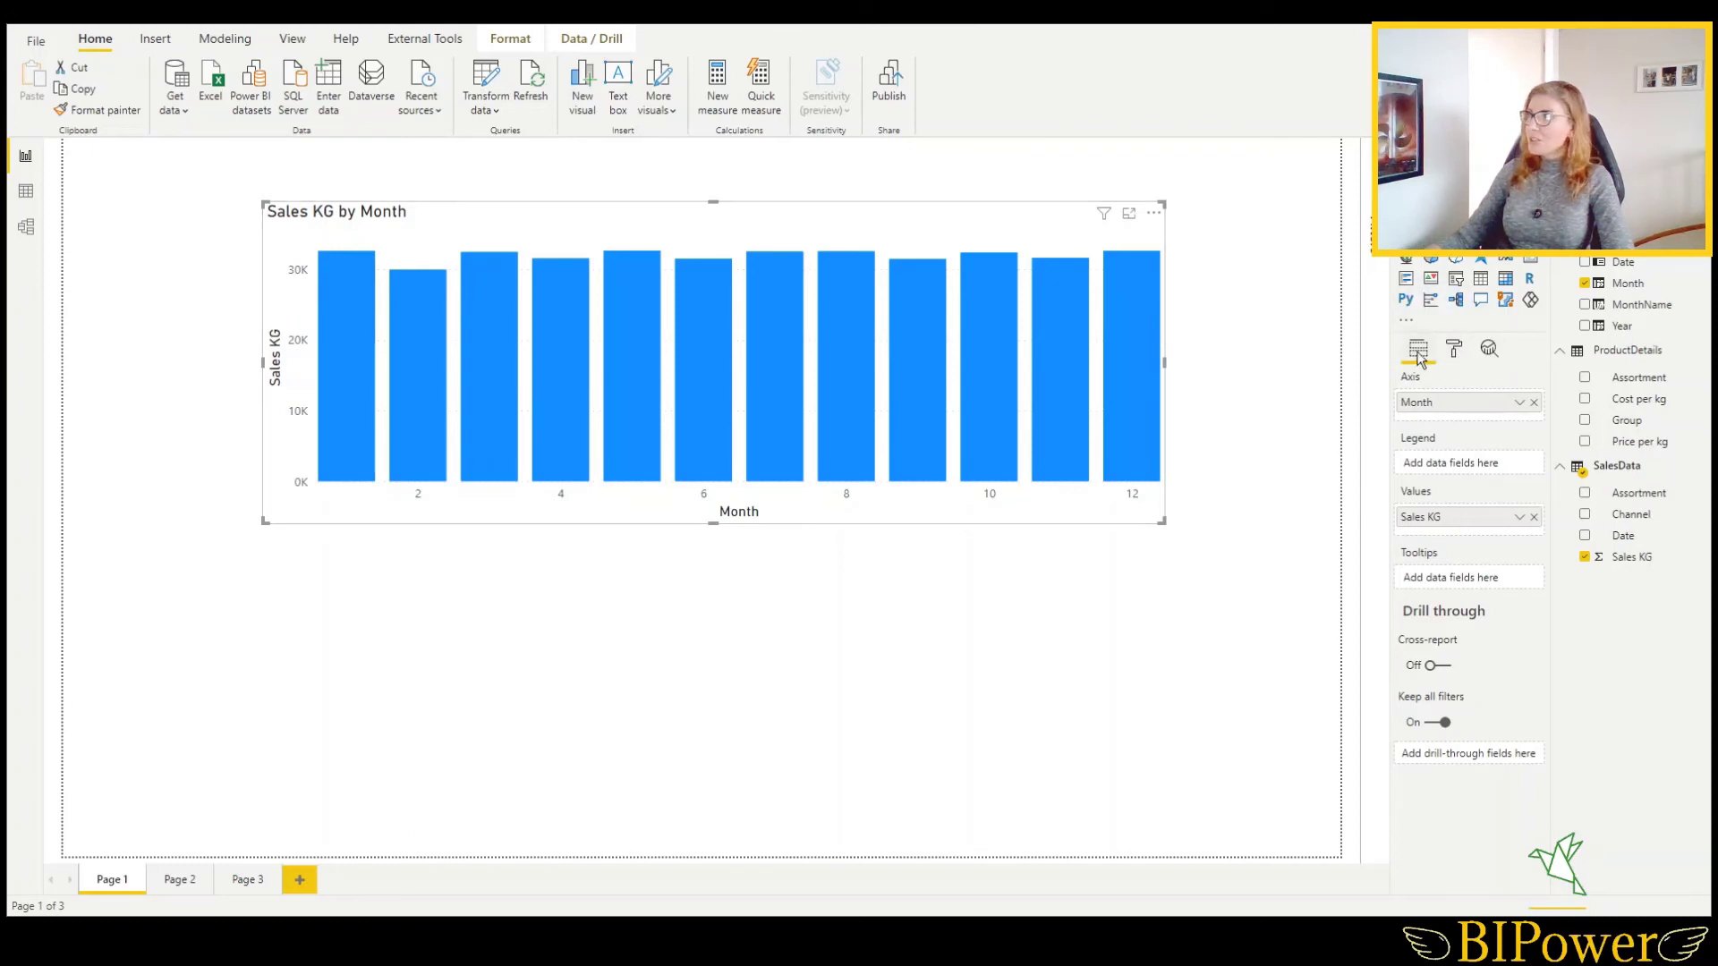
- Set the chart's X axis type to Categorical
click(1454, 348)
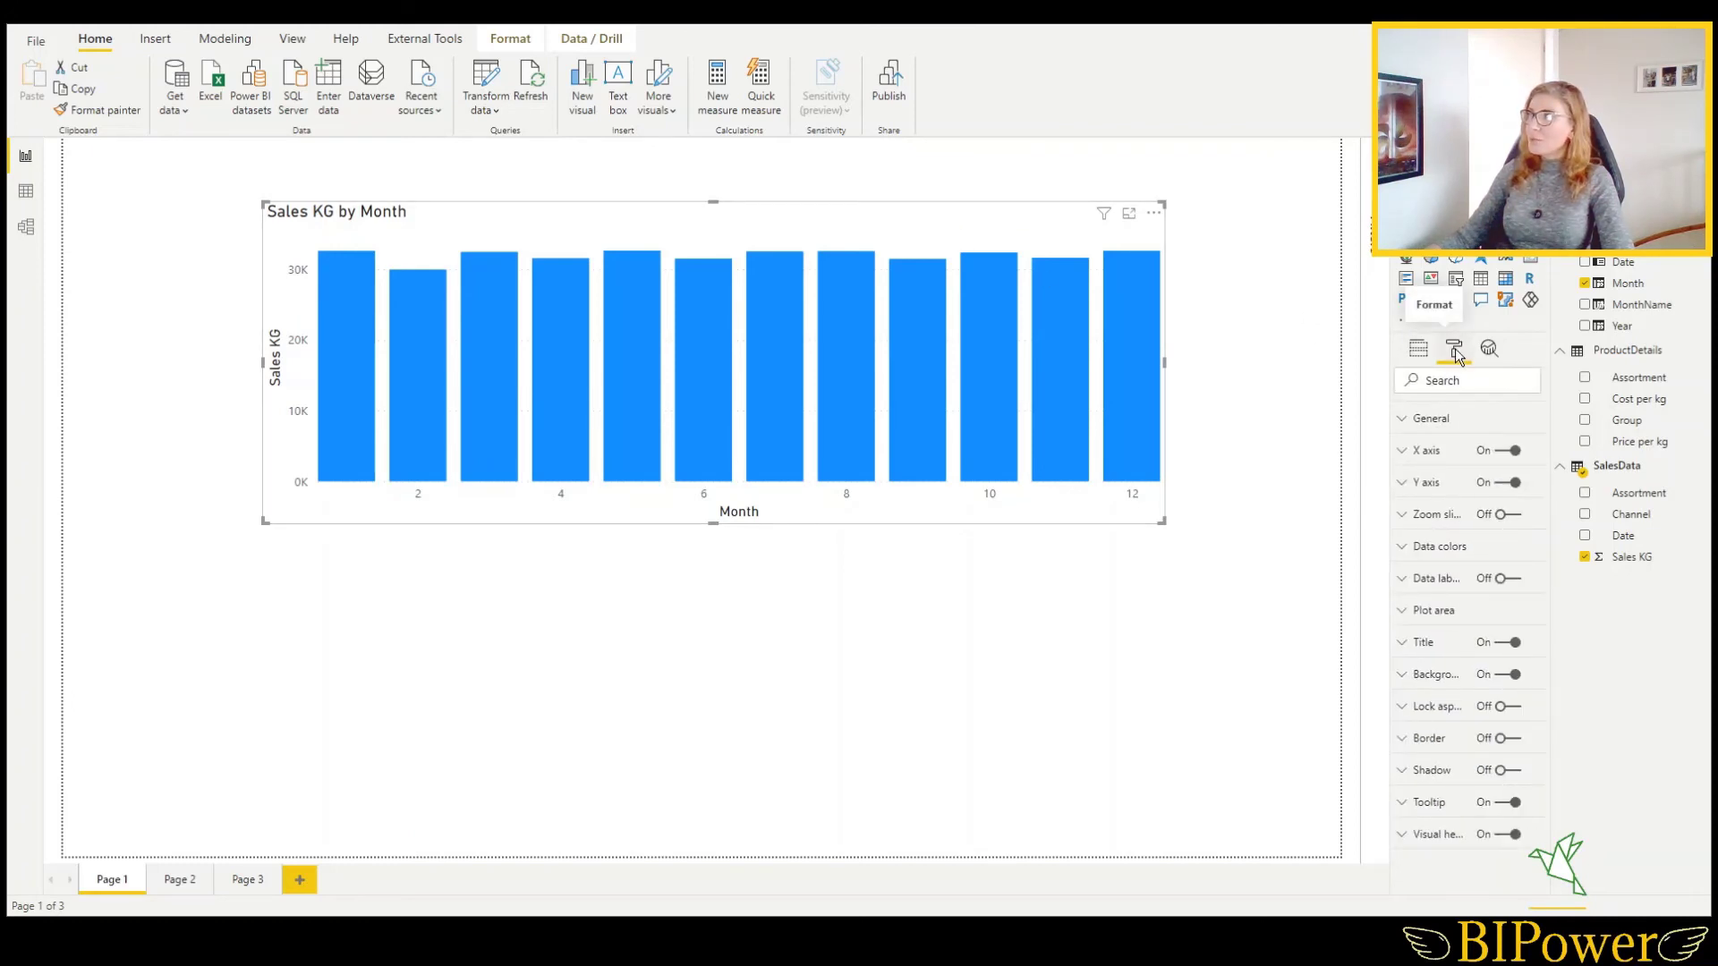
click(1403, 456)
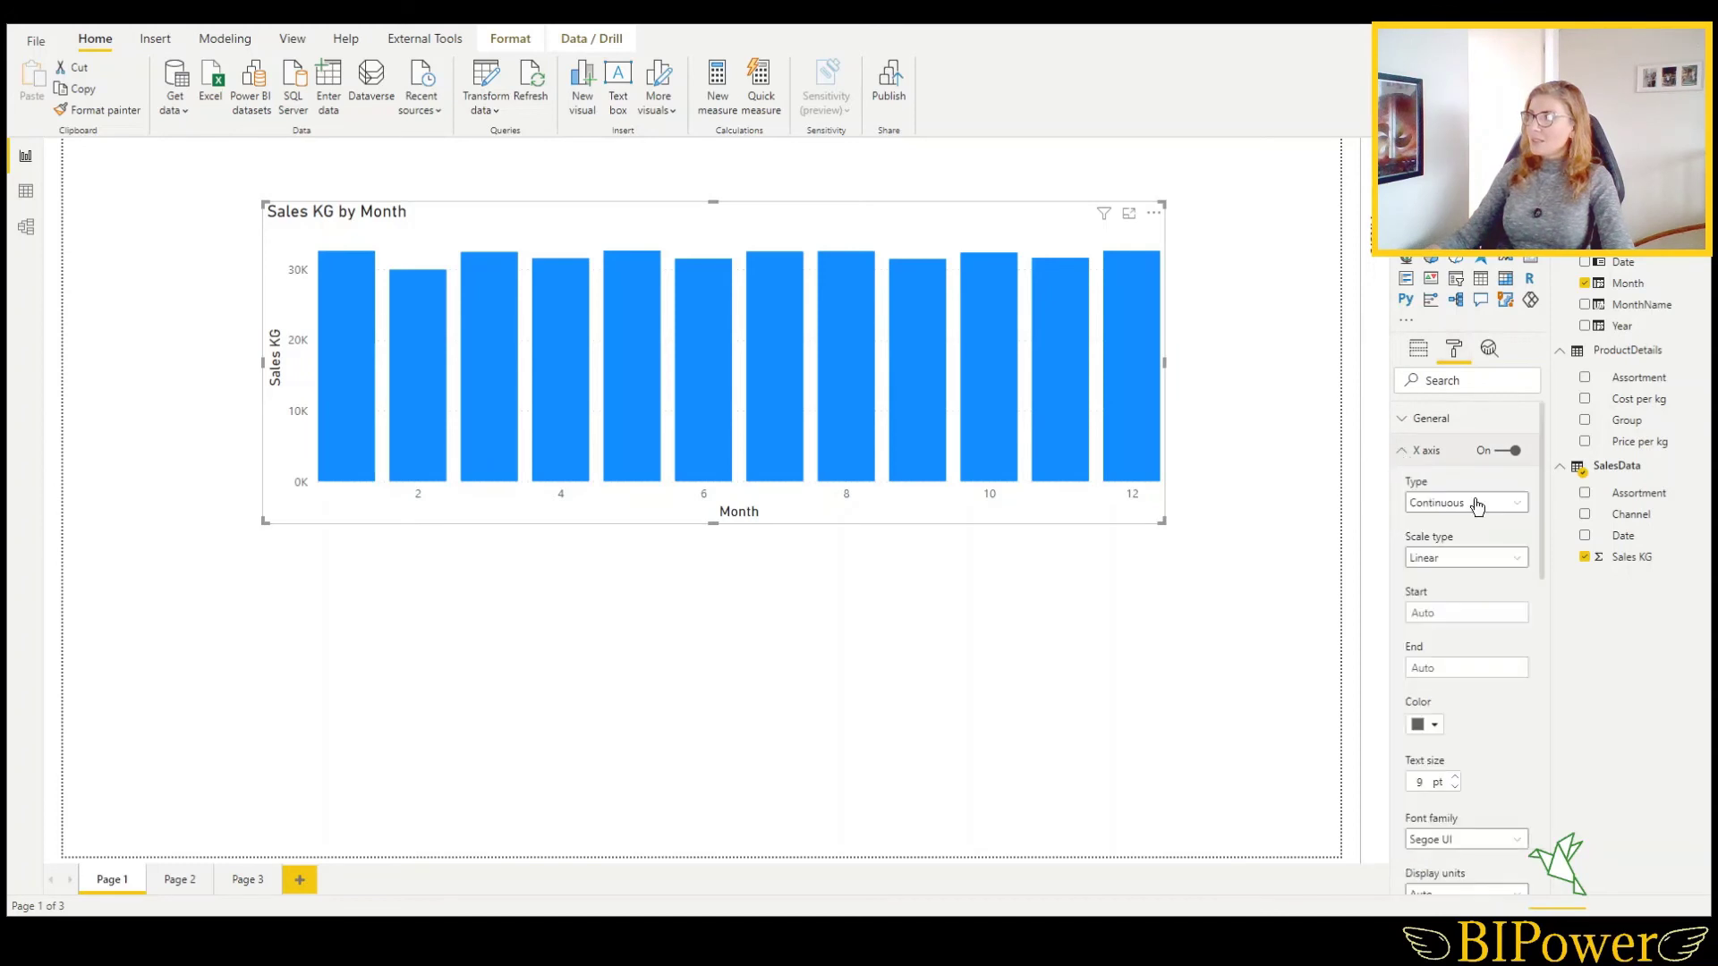
click(1517, 502)
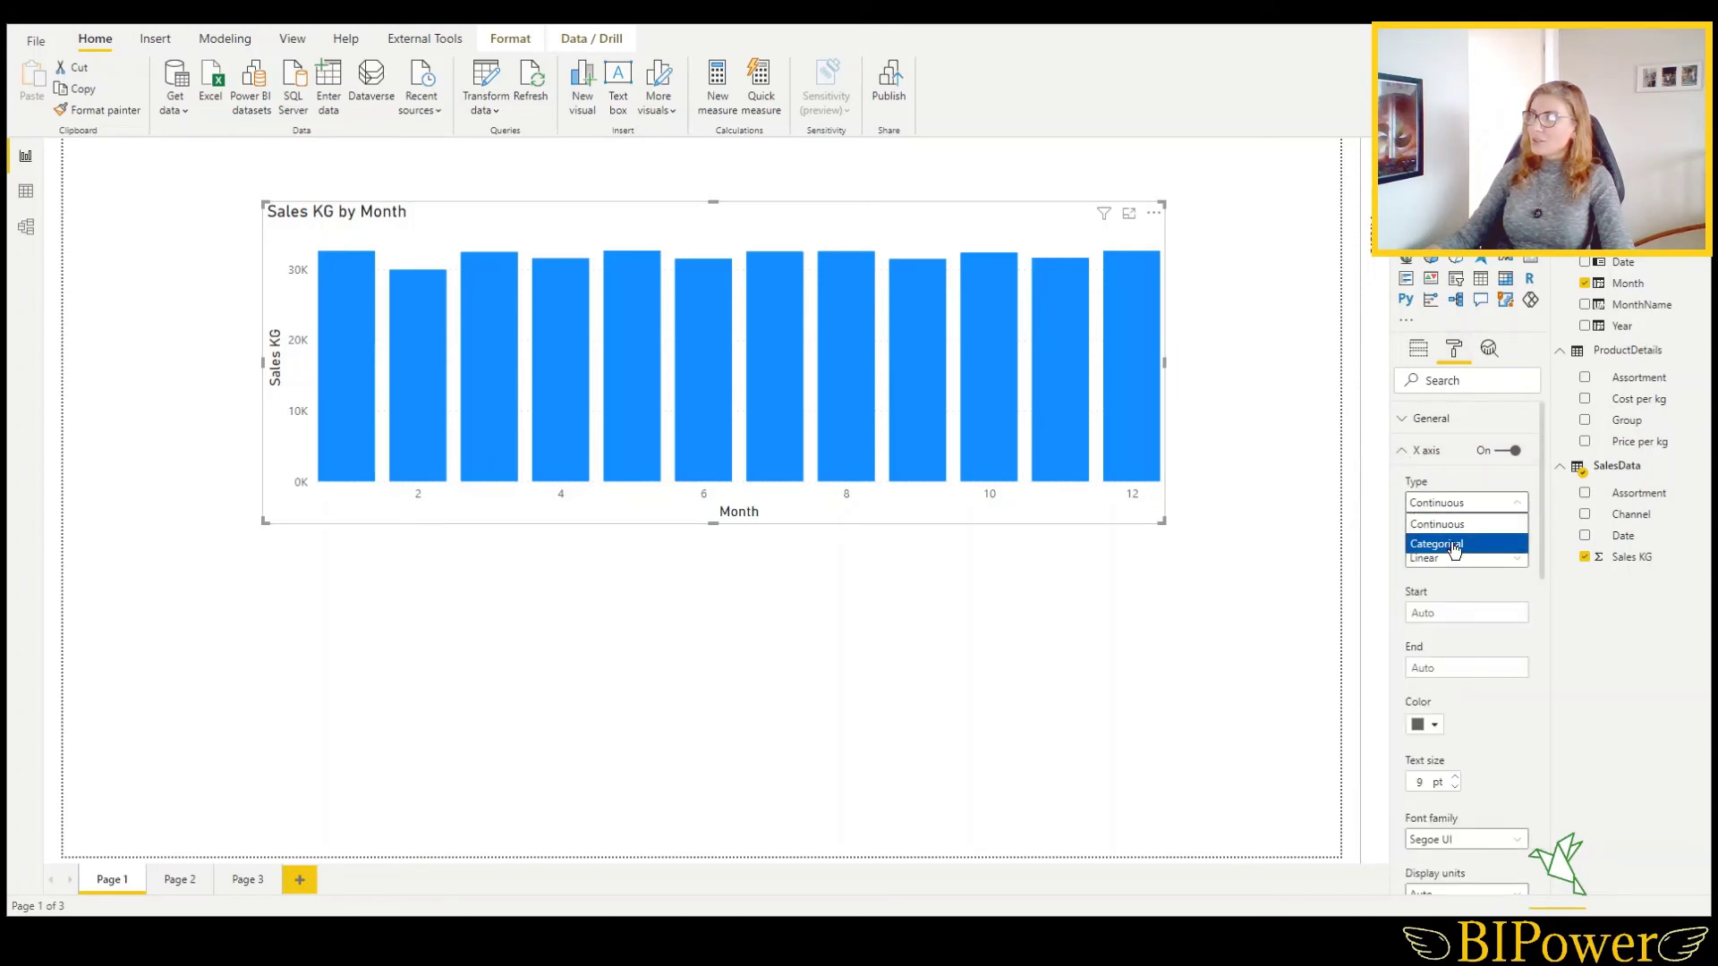
click(1454, 547)
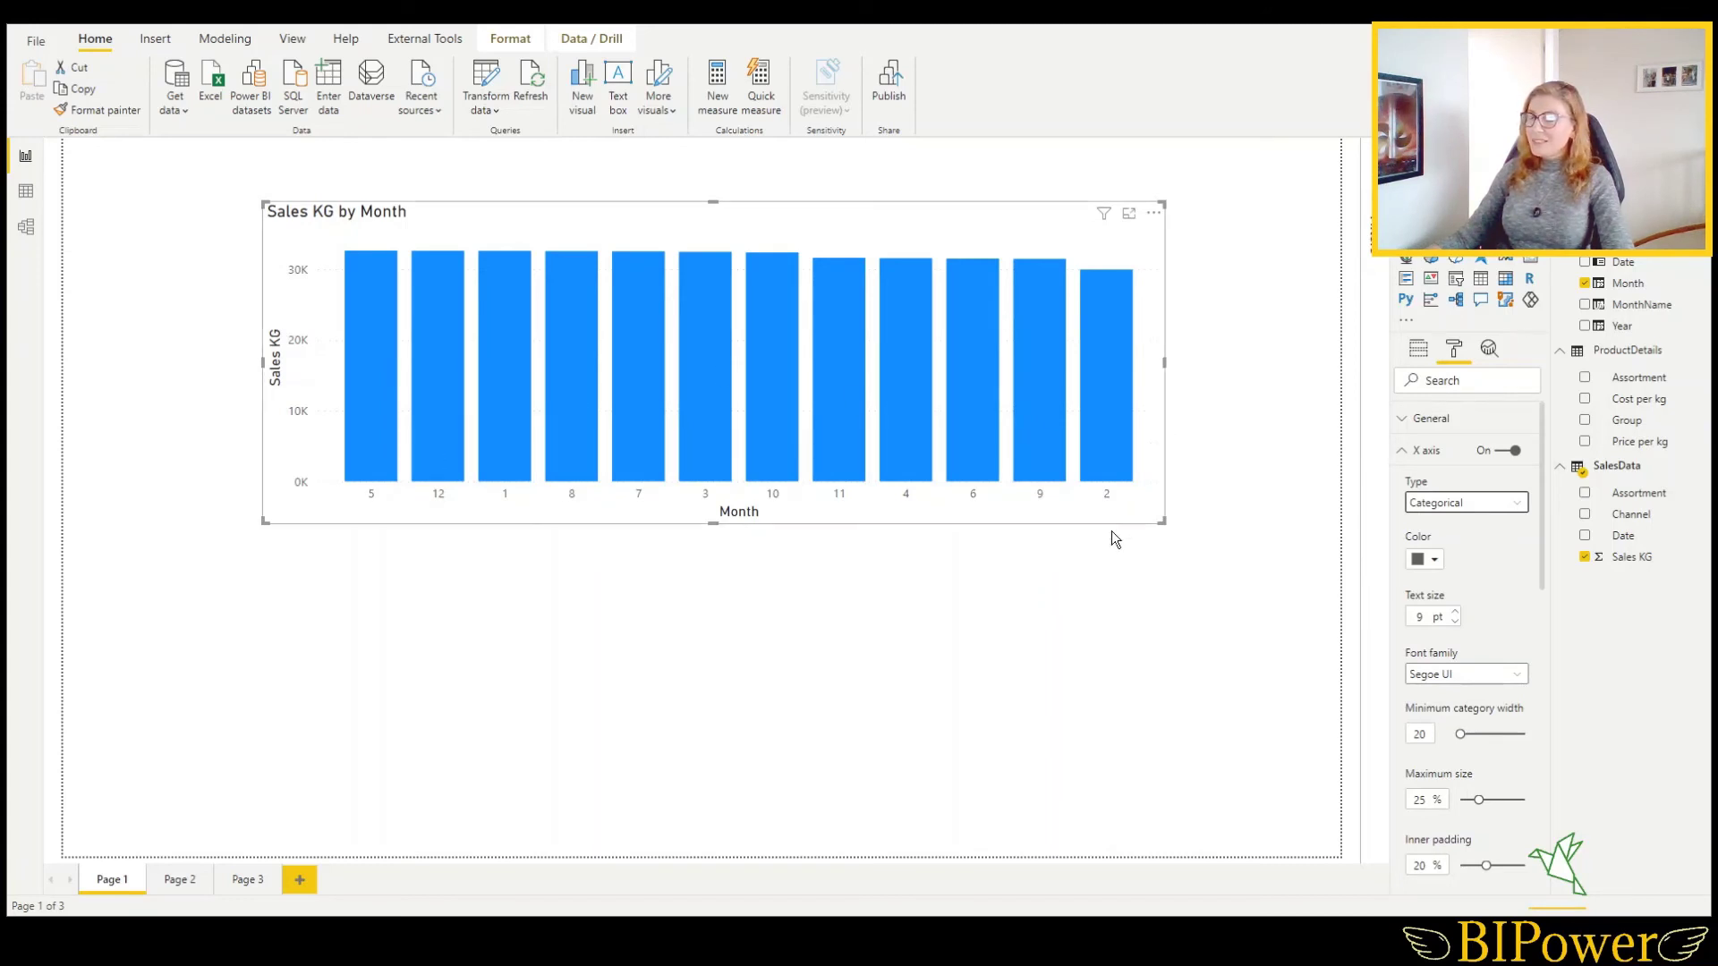
- Sort the chart by Month in ascending order so bars run 1 to 12
click(1154, 213)
mouse_move(1215, 357)
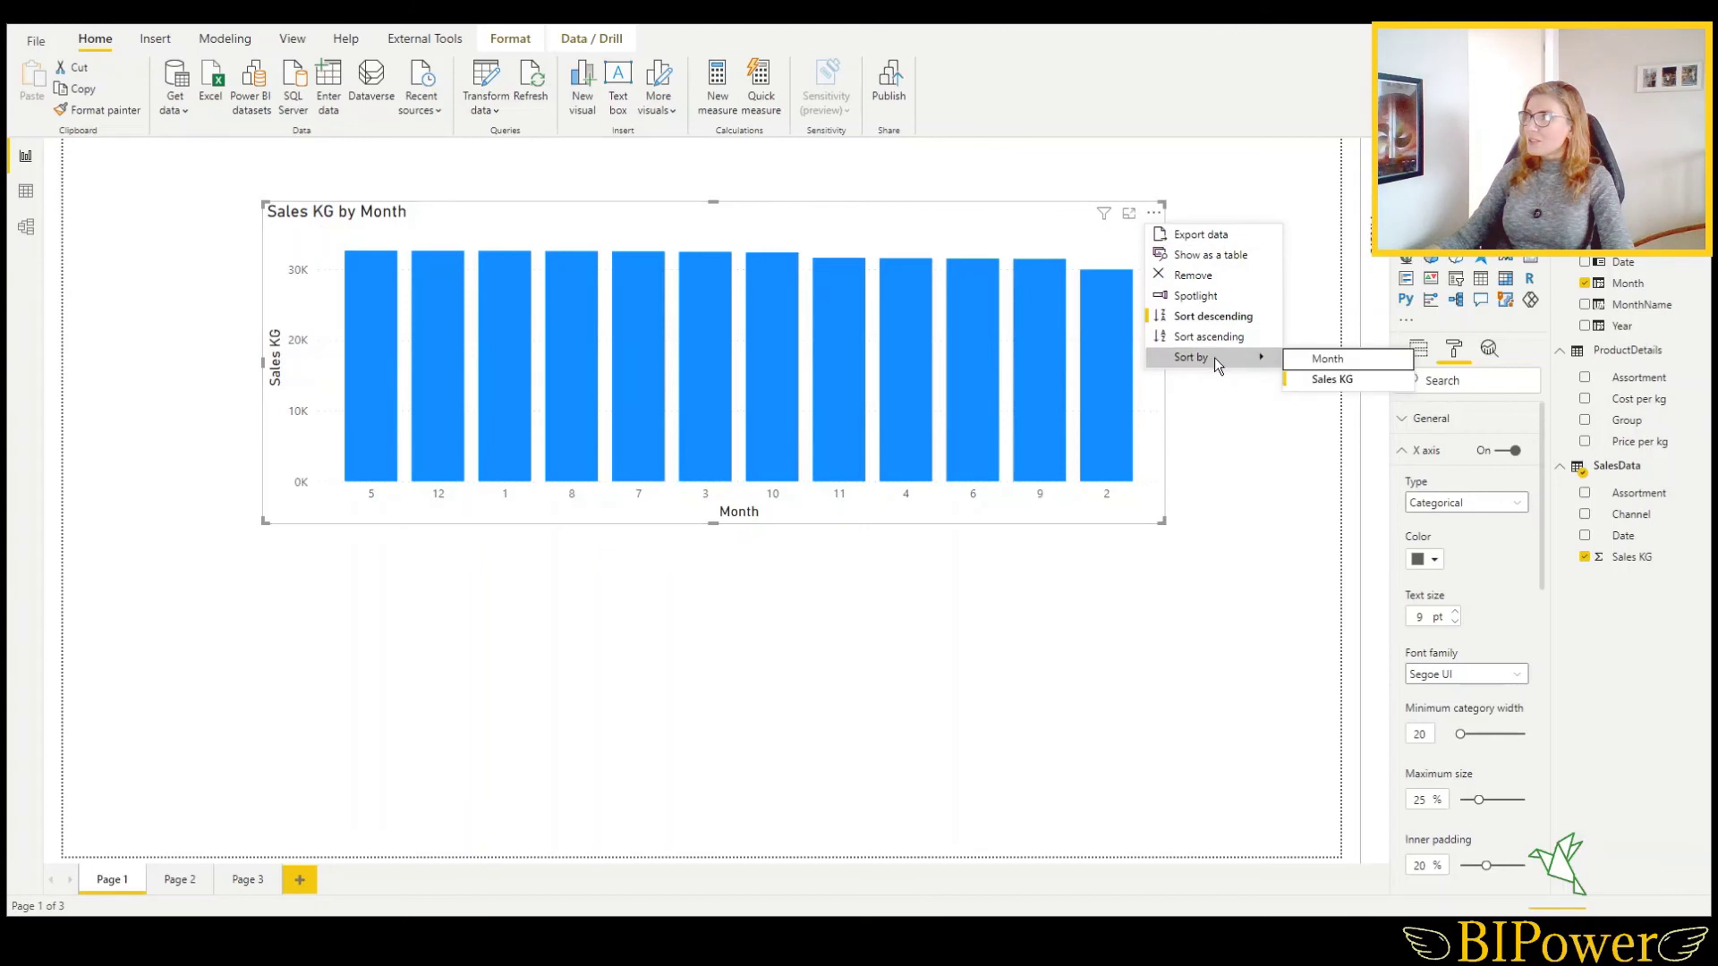
click(1325, 359)
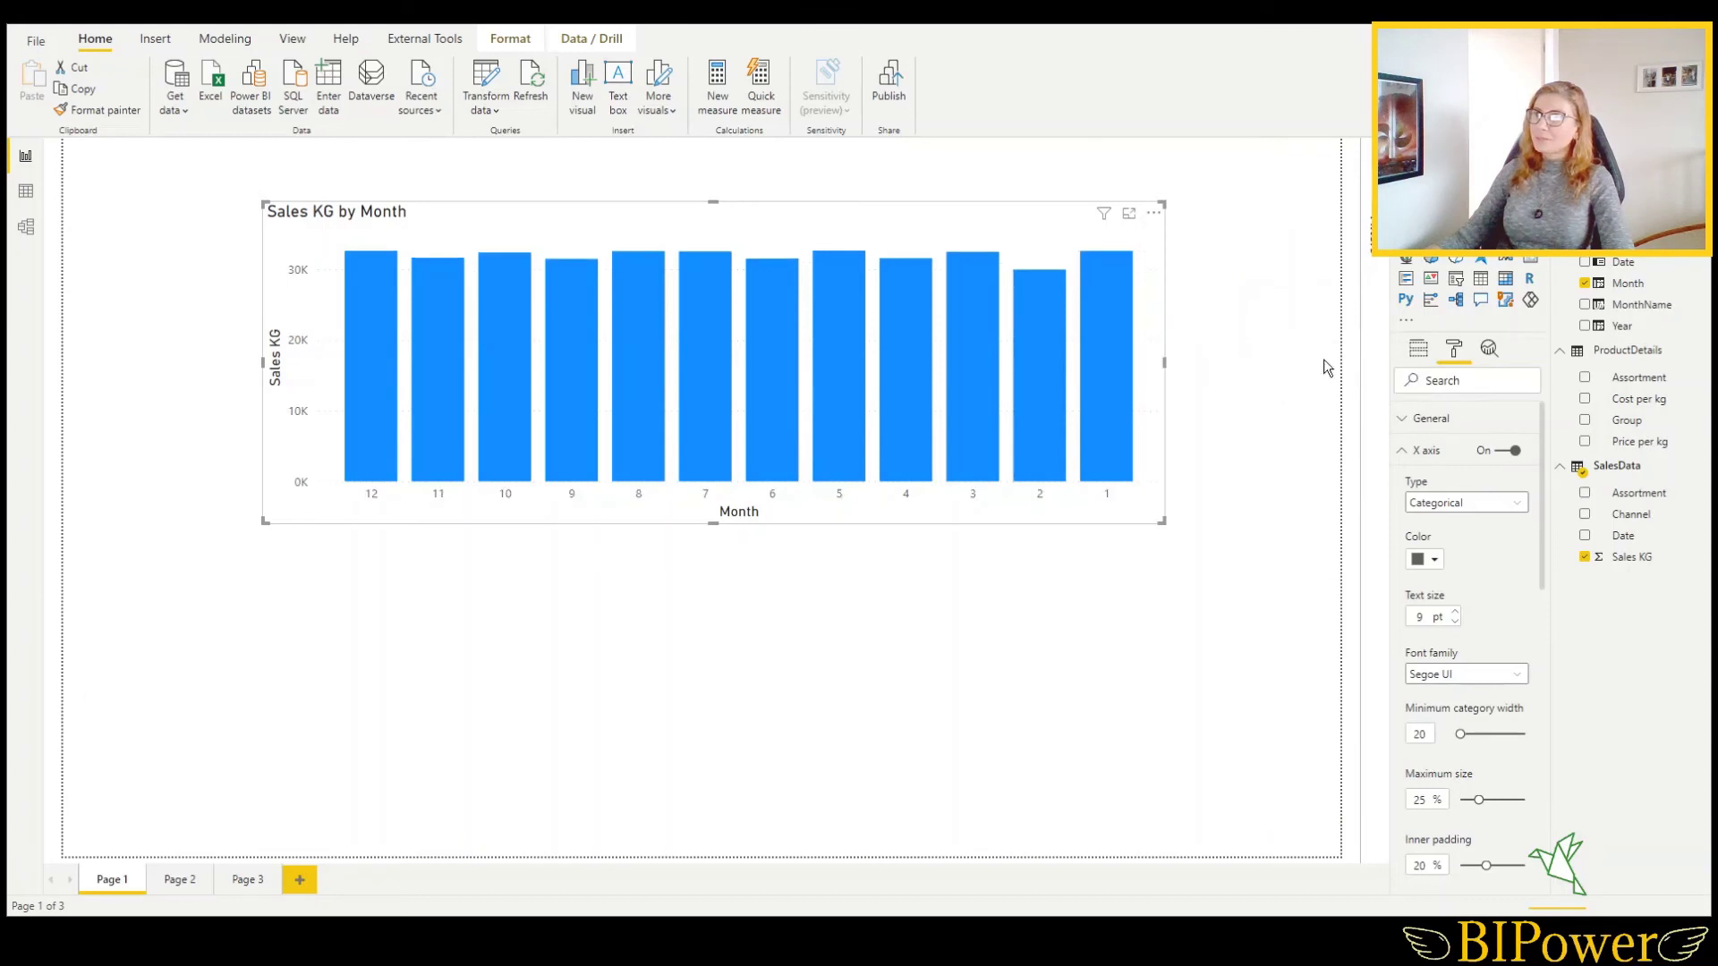
click(1153, 213)
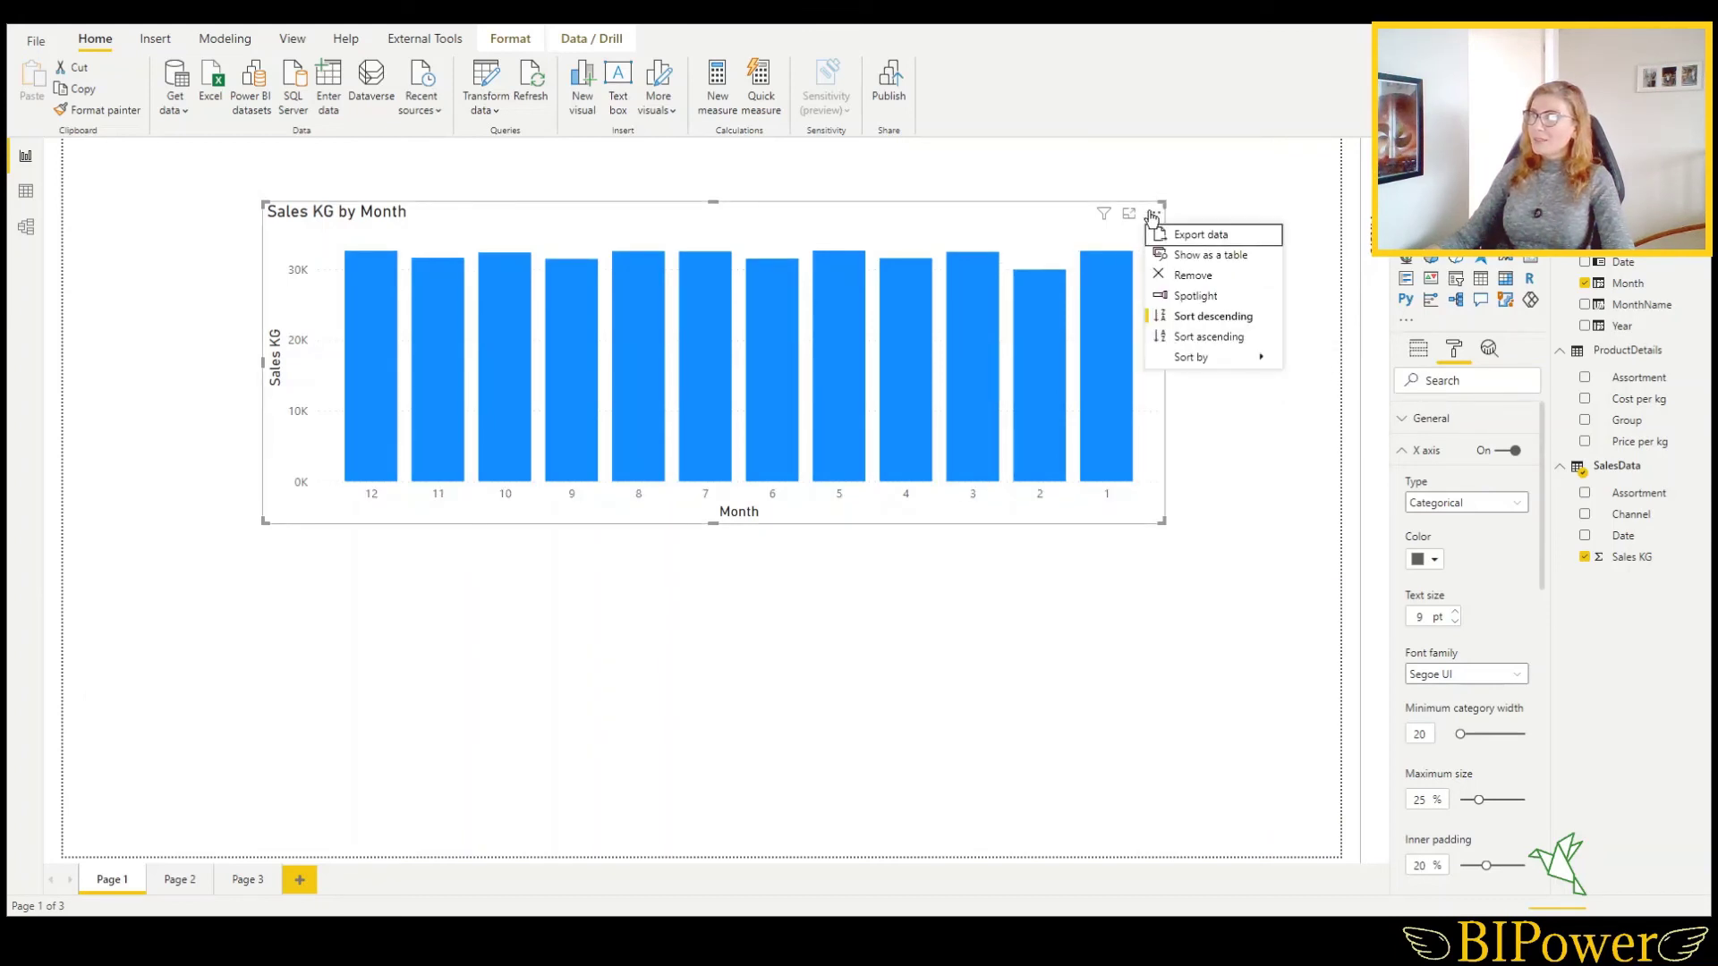
click(1194, 342)
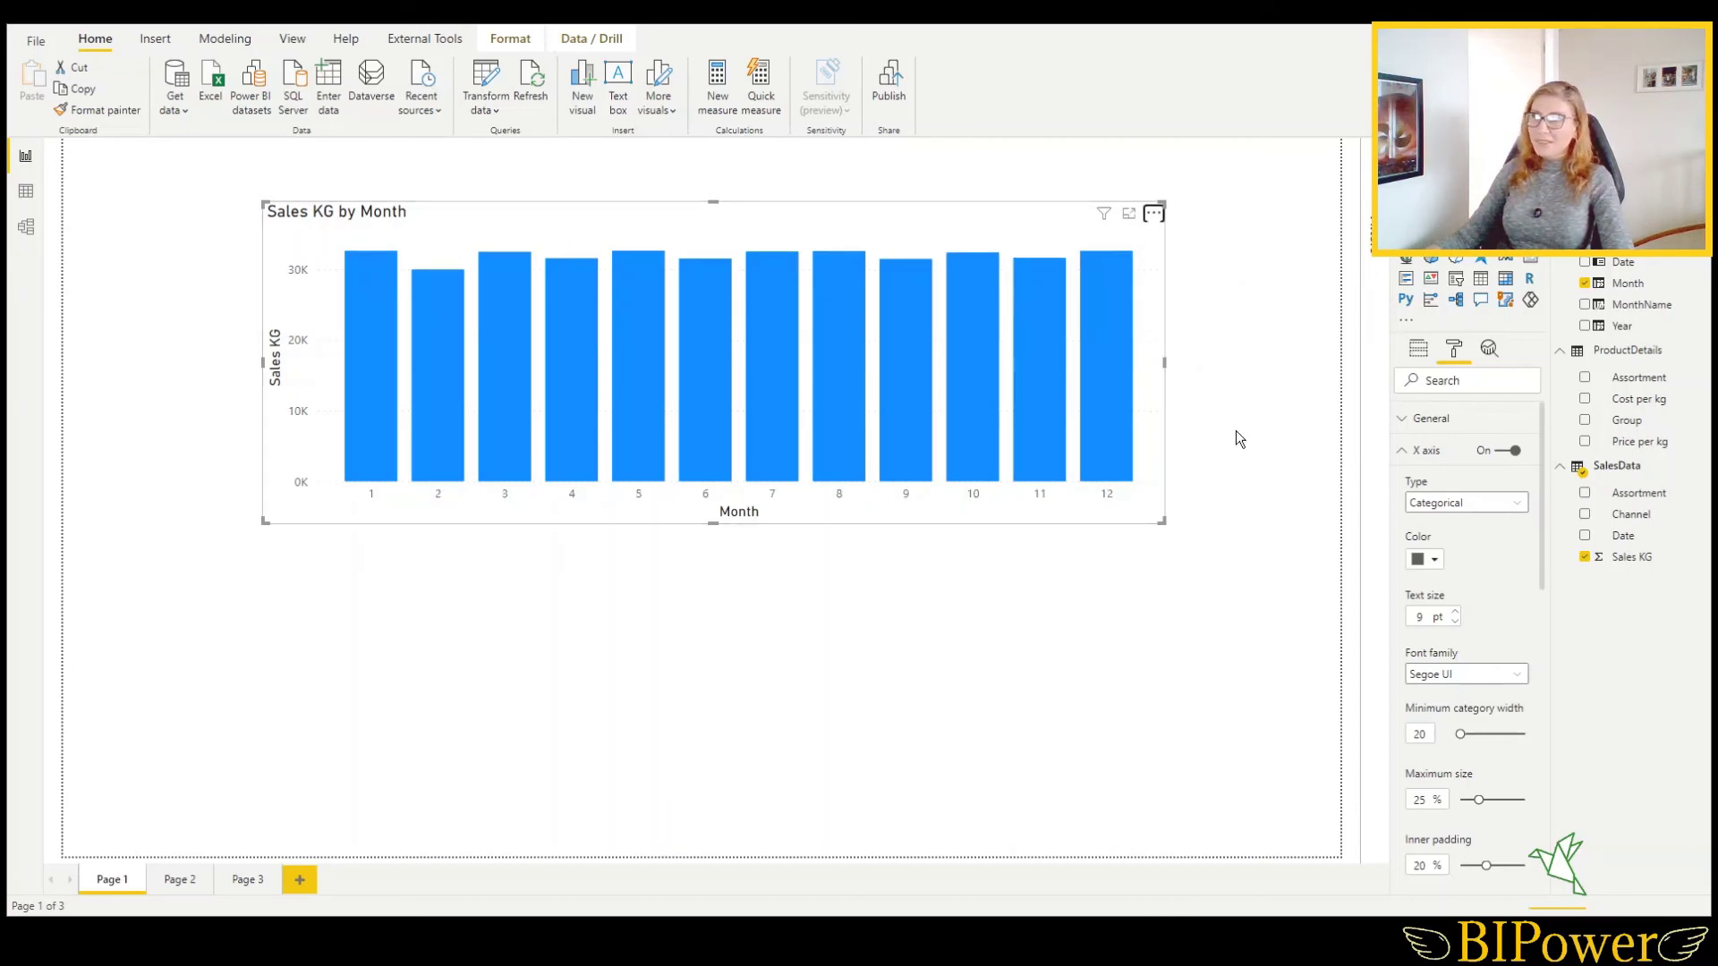
- Replace Month with MonthName on the chart's axis
click(752, 481)
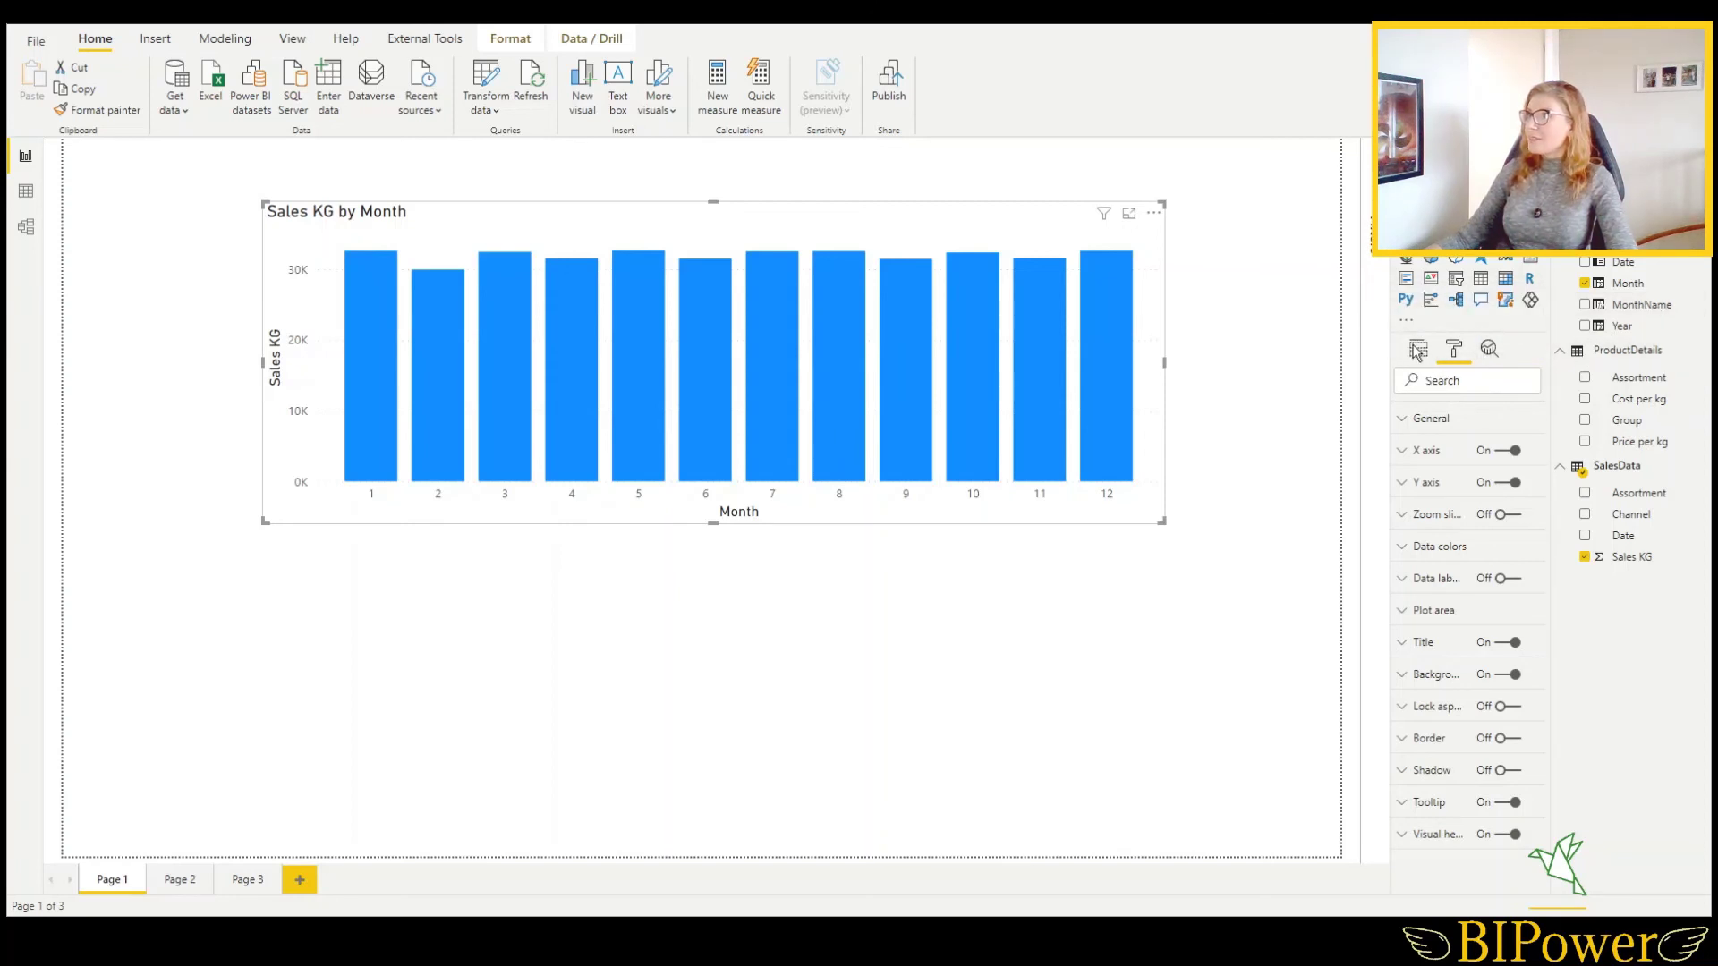
click(1420, 353)
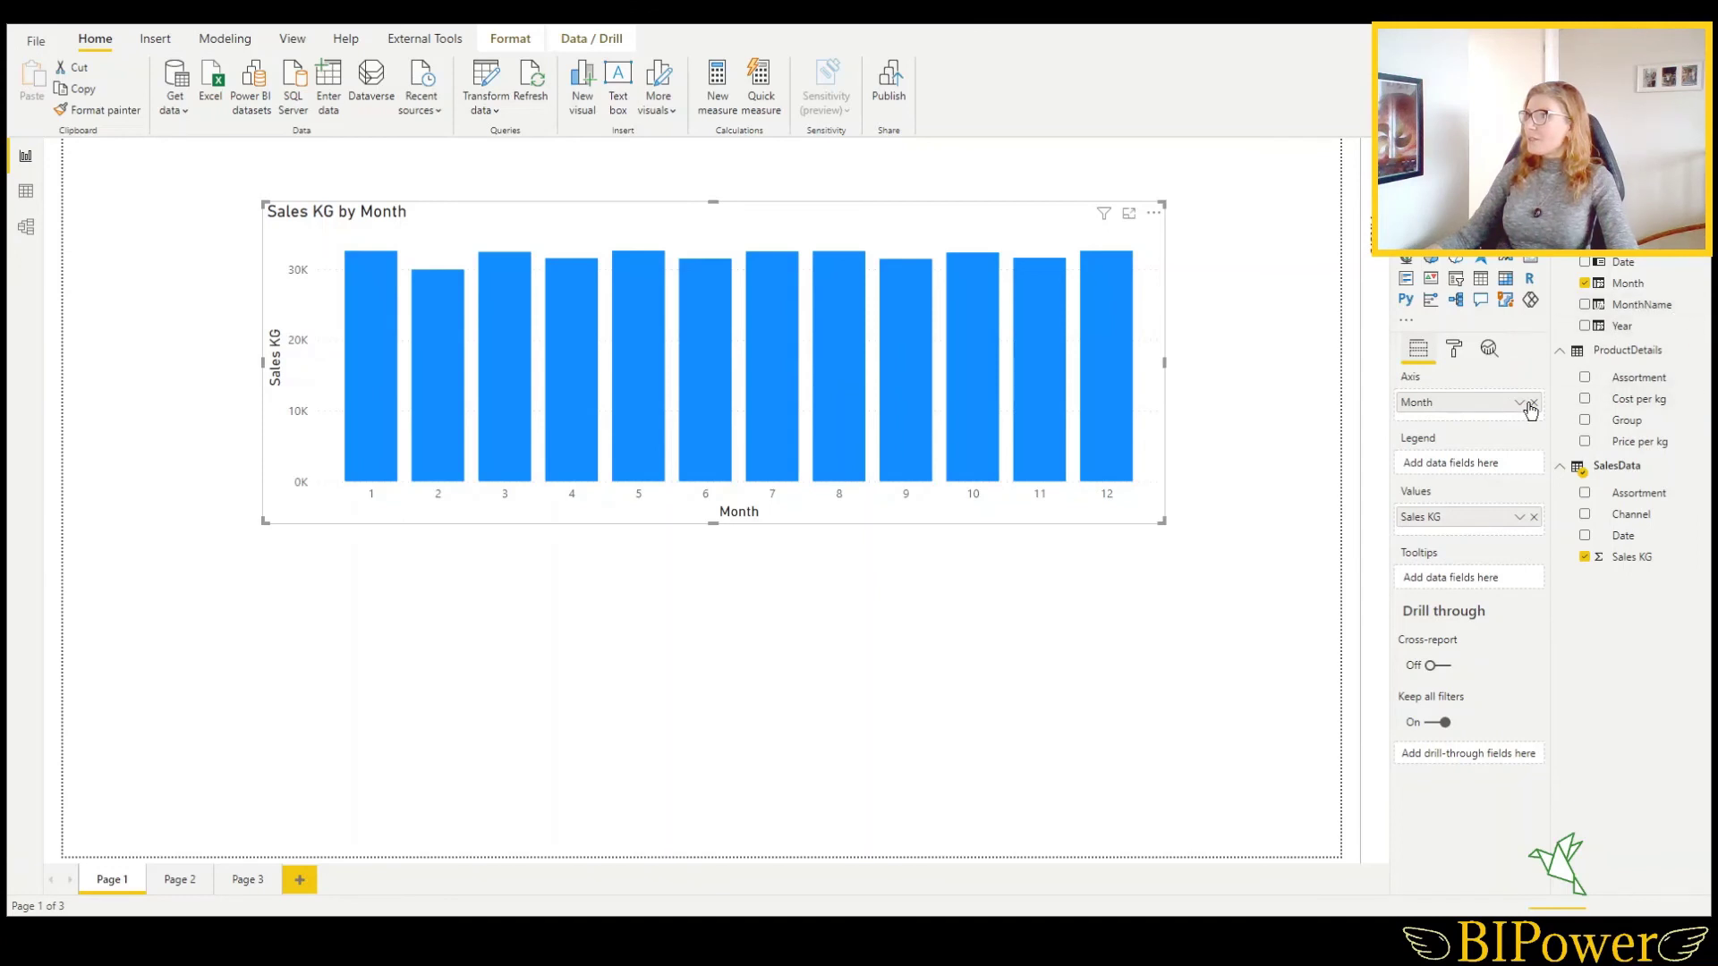
click(1534, 404)
drag(1641, 305, 1458, 400)
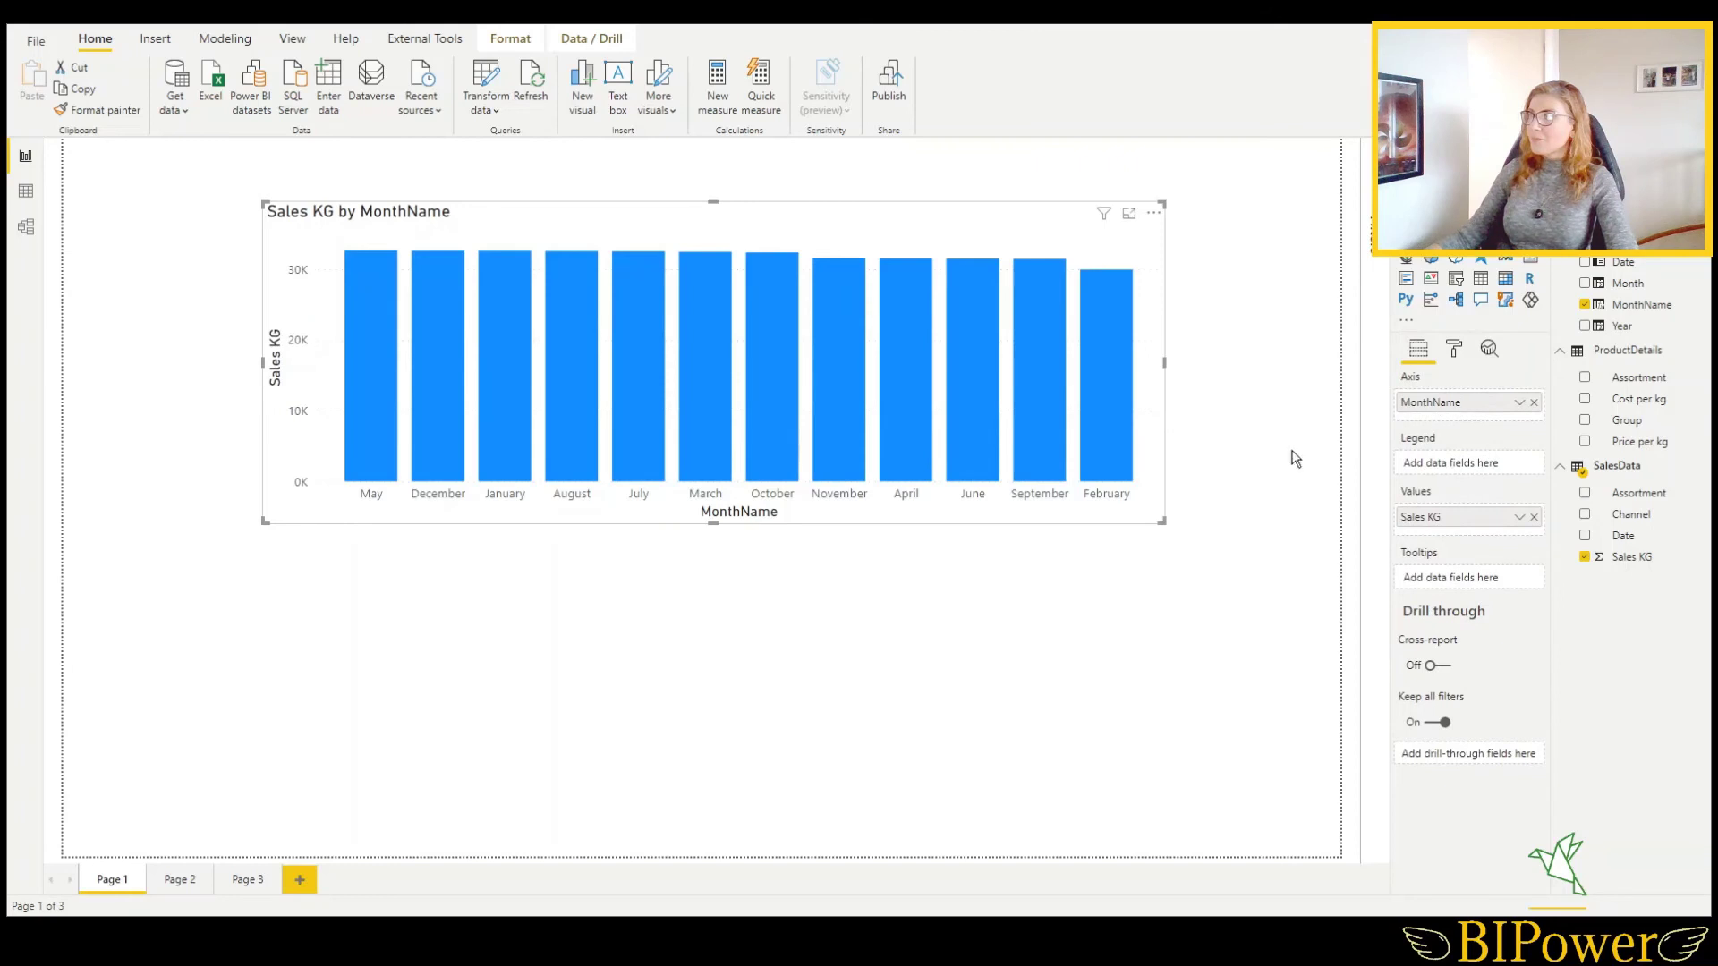
- Sort the chart by MonthName
click(1153, 213)
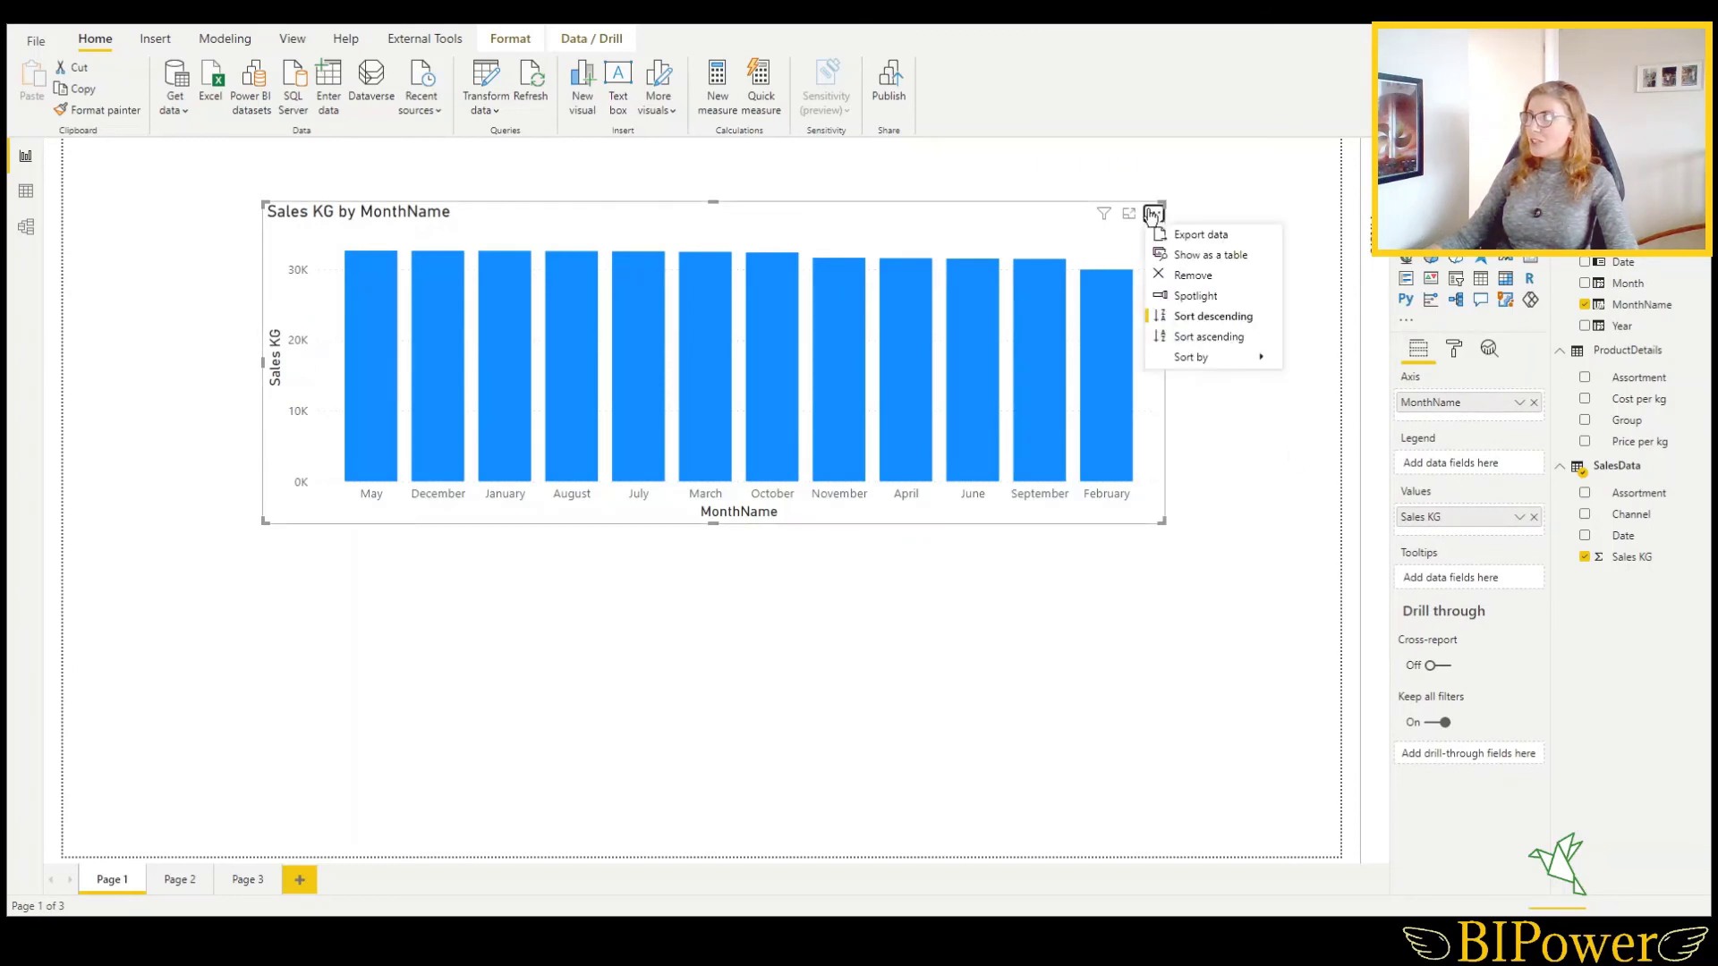
mouse_move(1210, 367)
click(1315, 359)
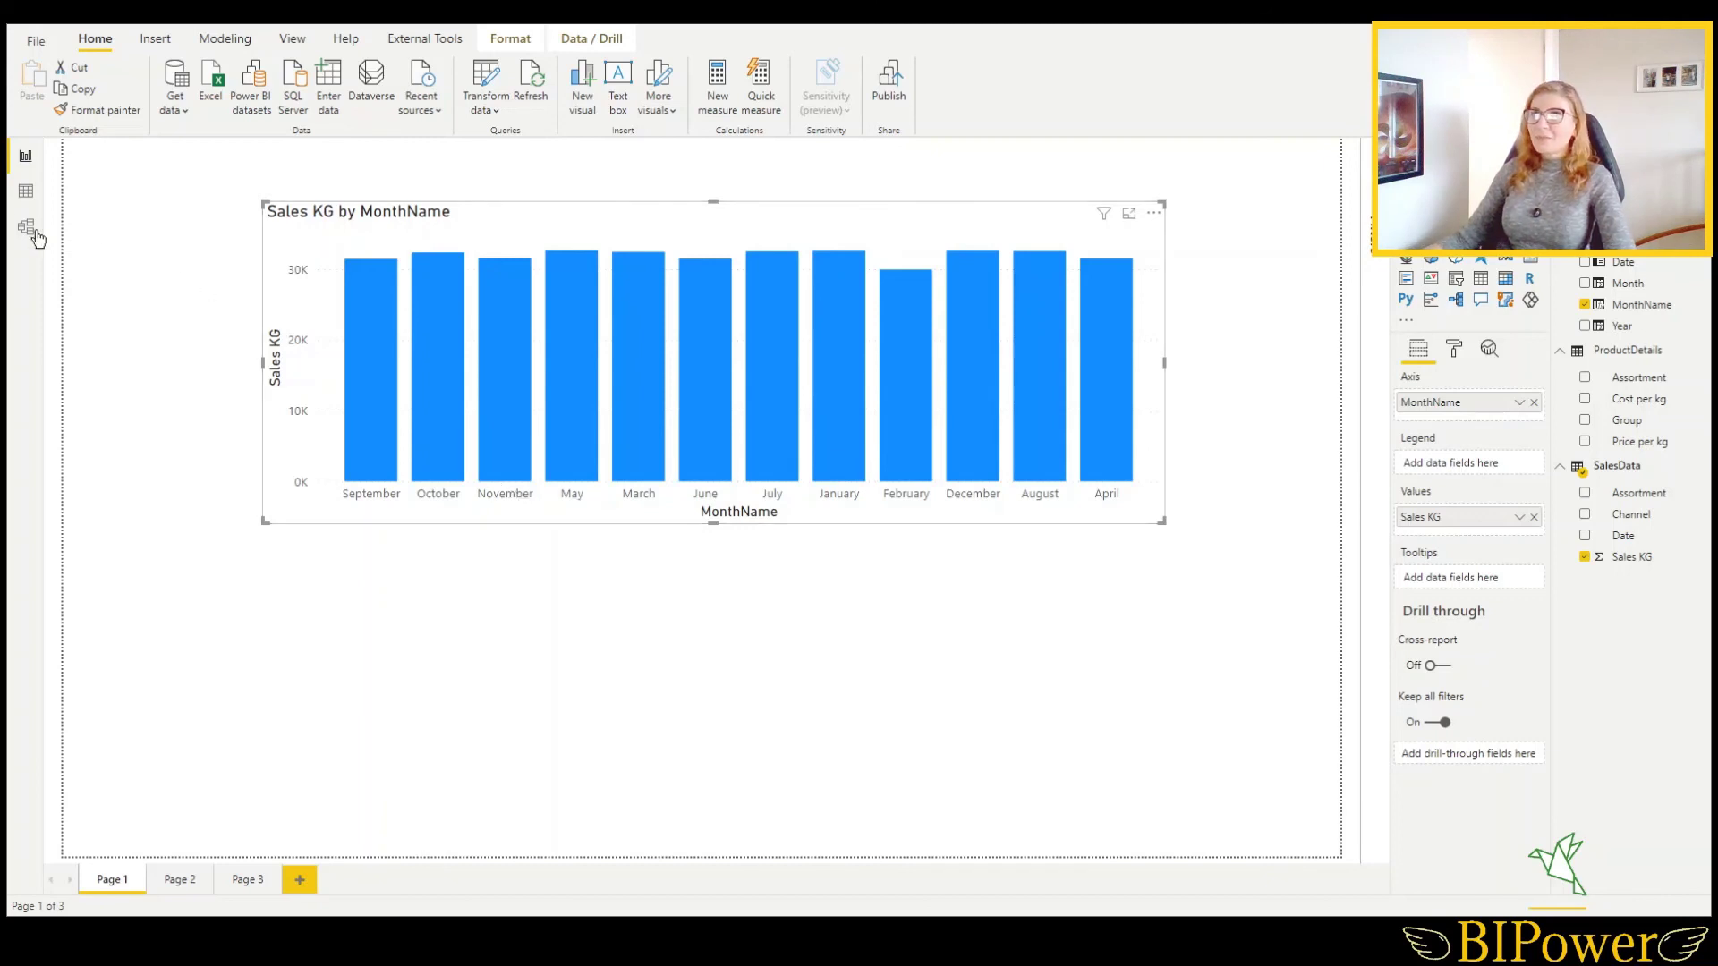
- In Data view, set MonthName to sort by the Month column, then return to the report
click(26, 192)
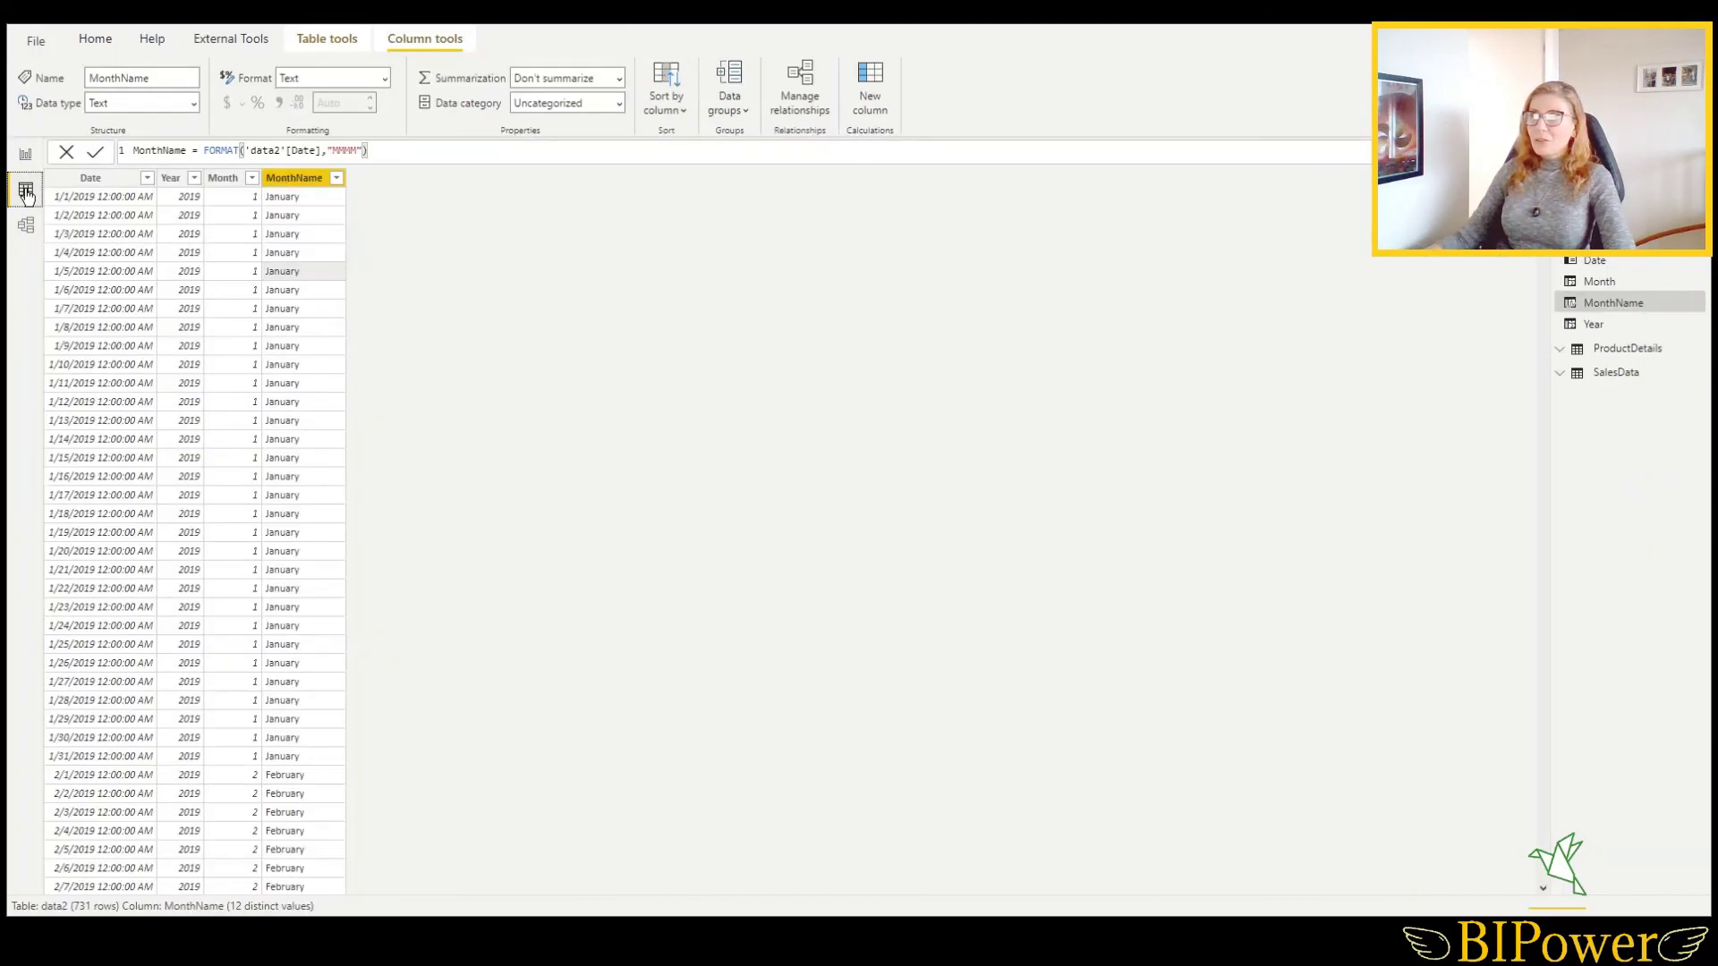
click(295, 179)
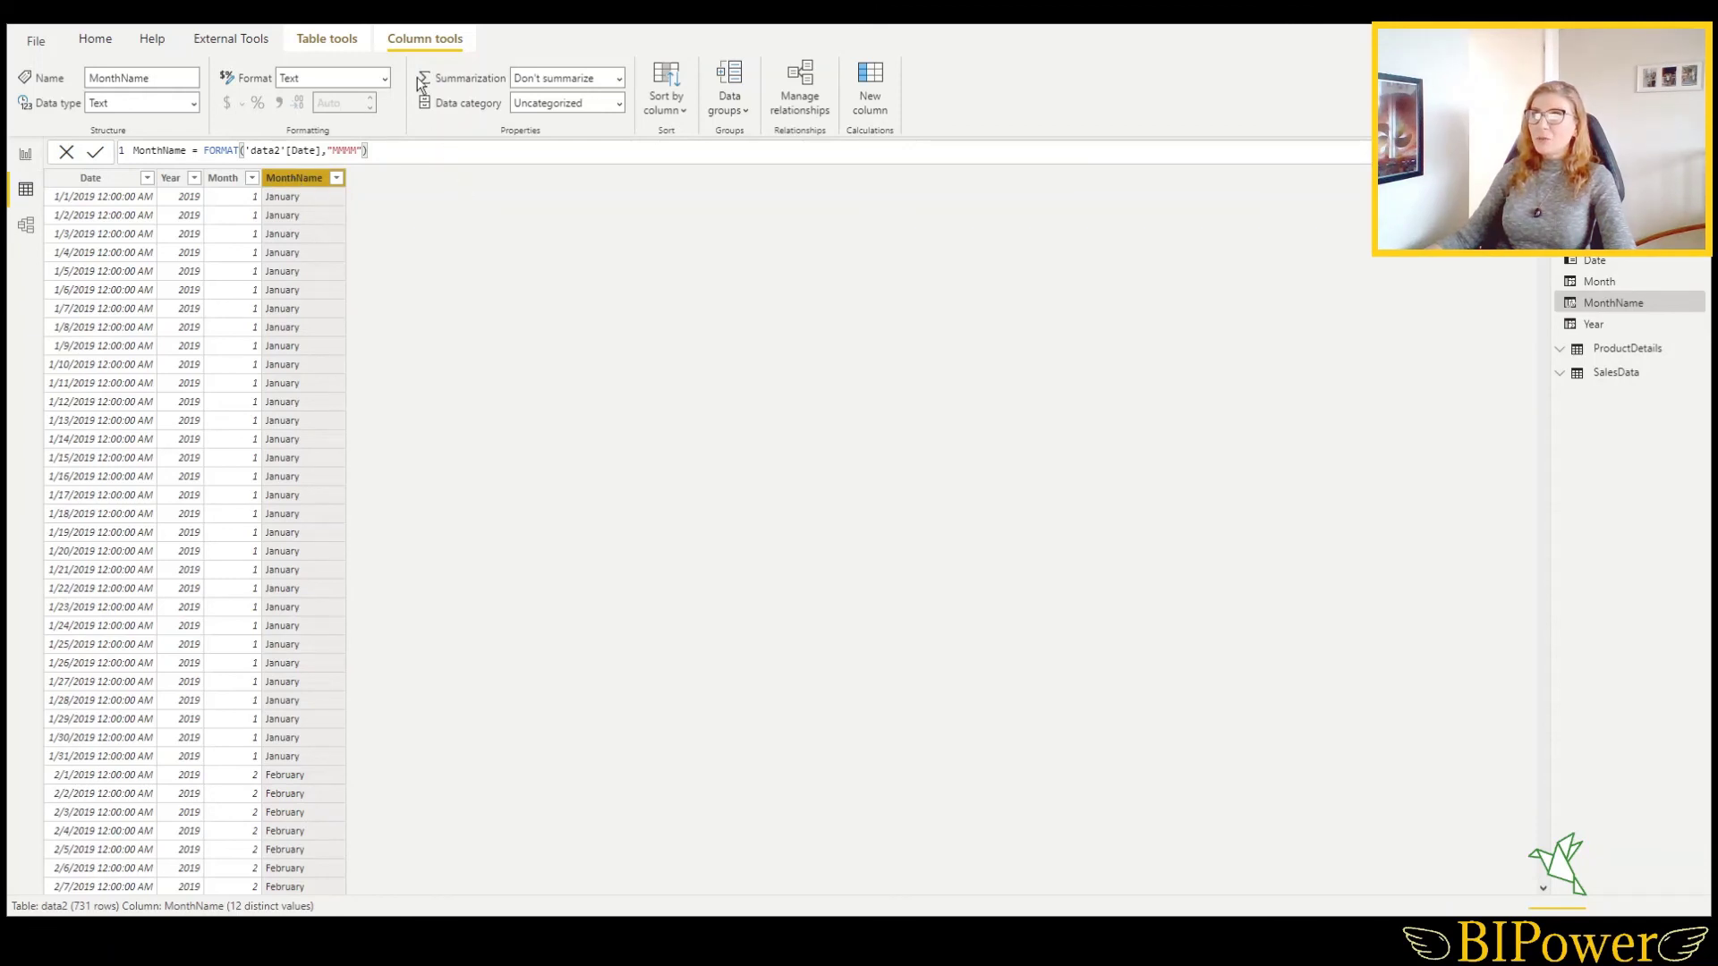
click(681, 115)
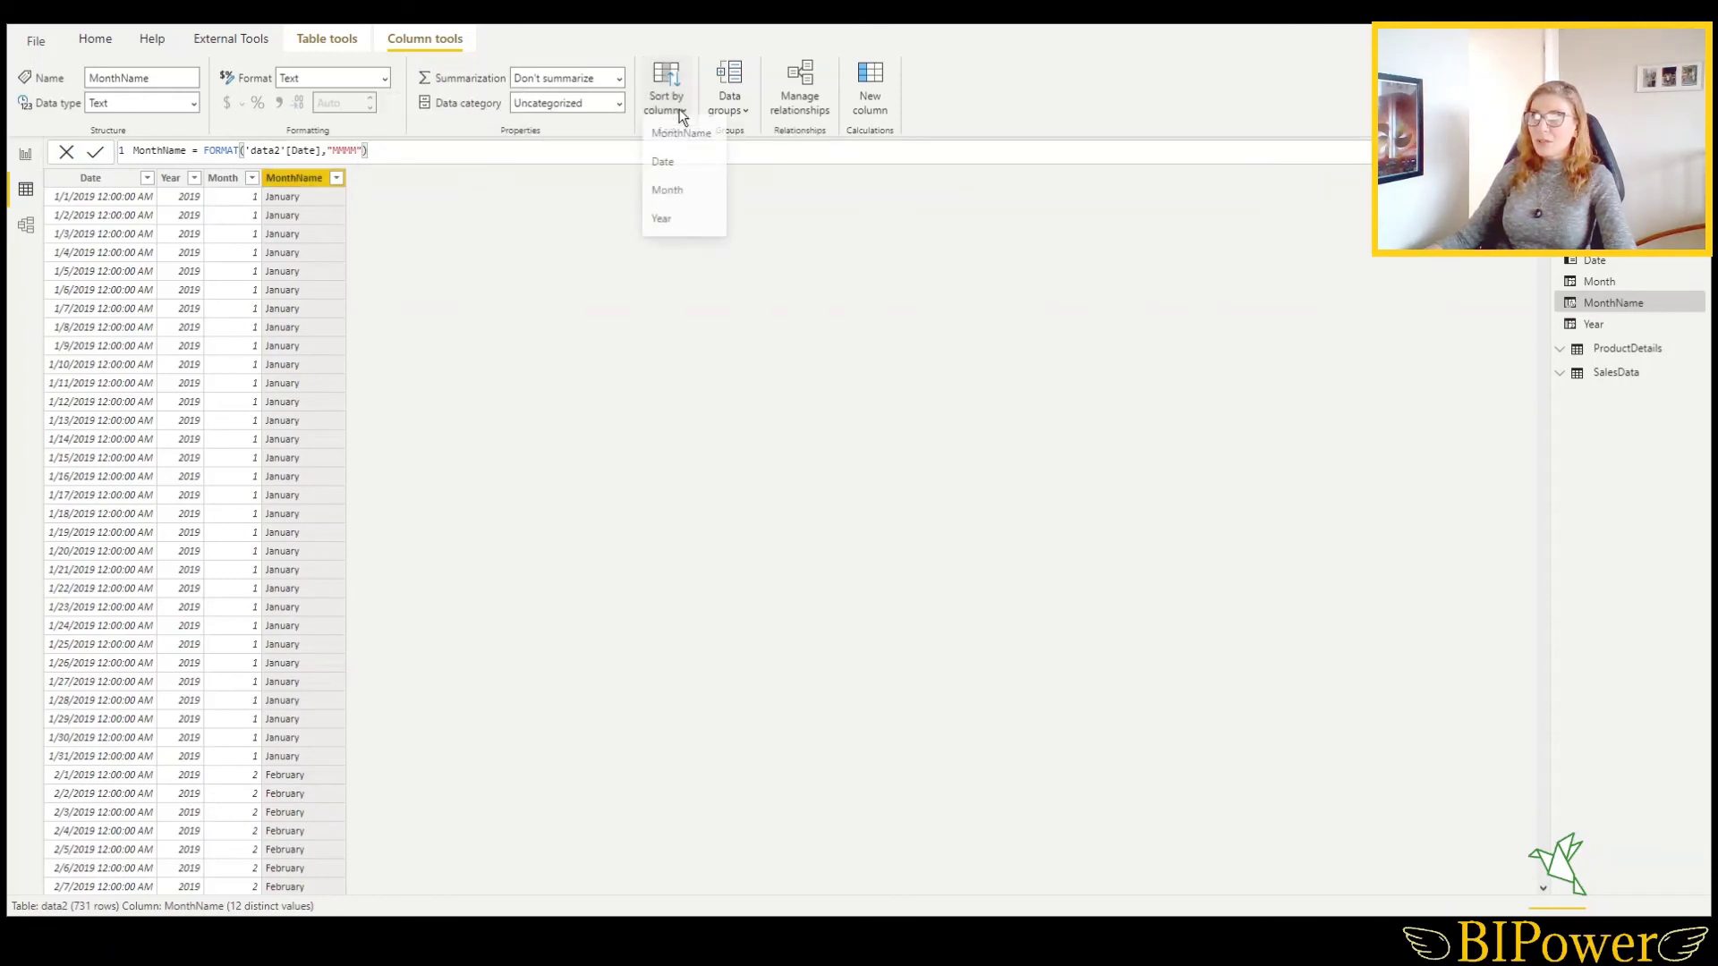
click(673, 198)
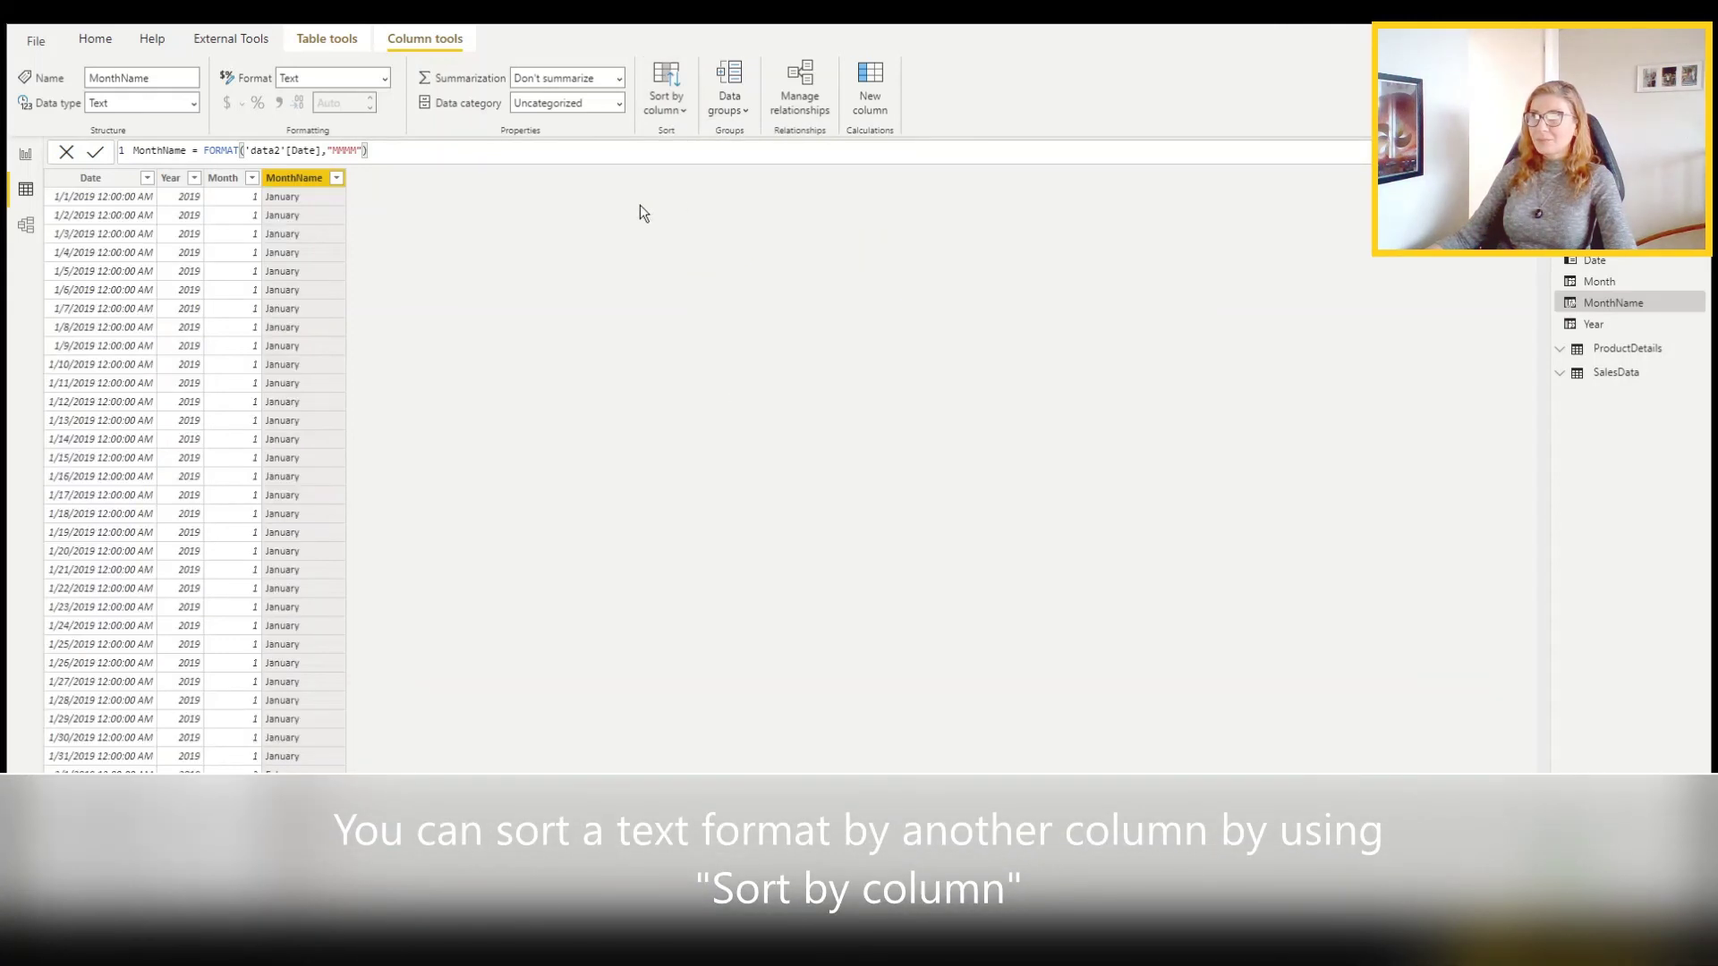
click(27, 159)
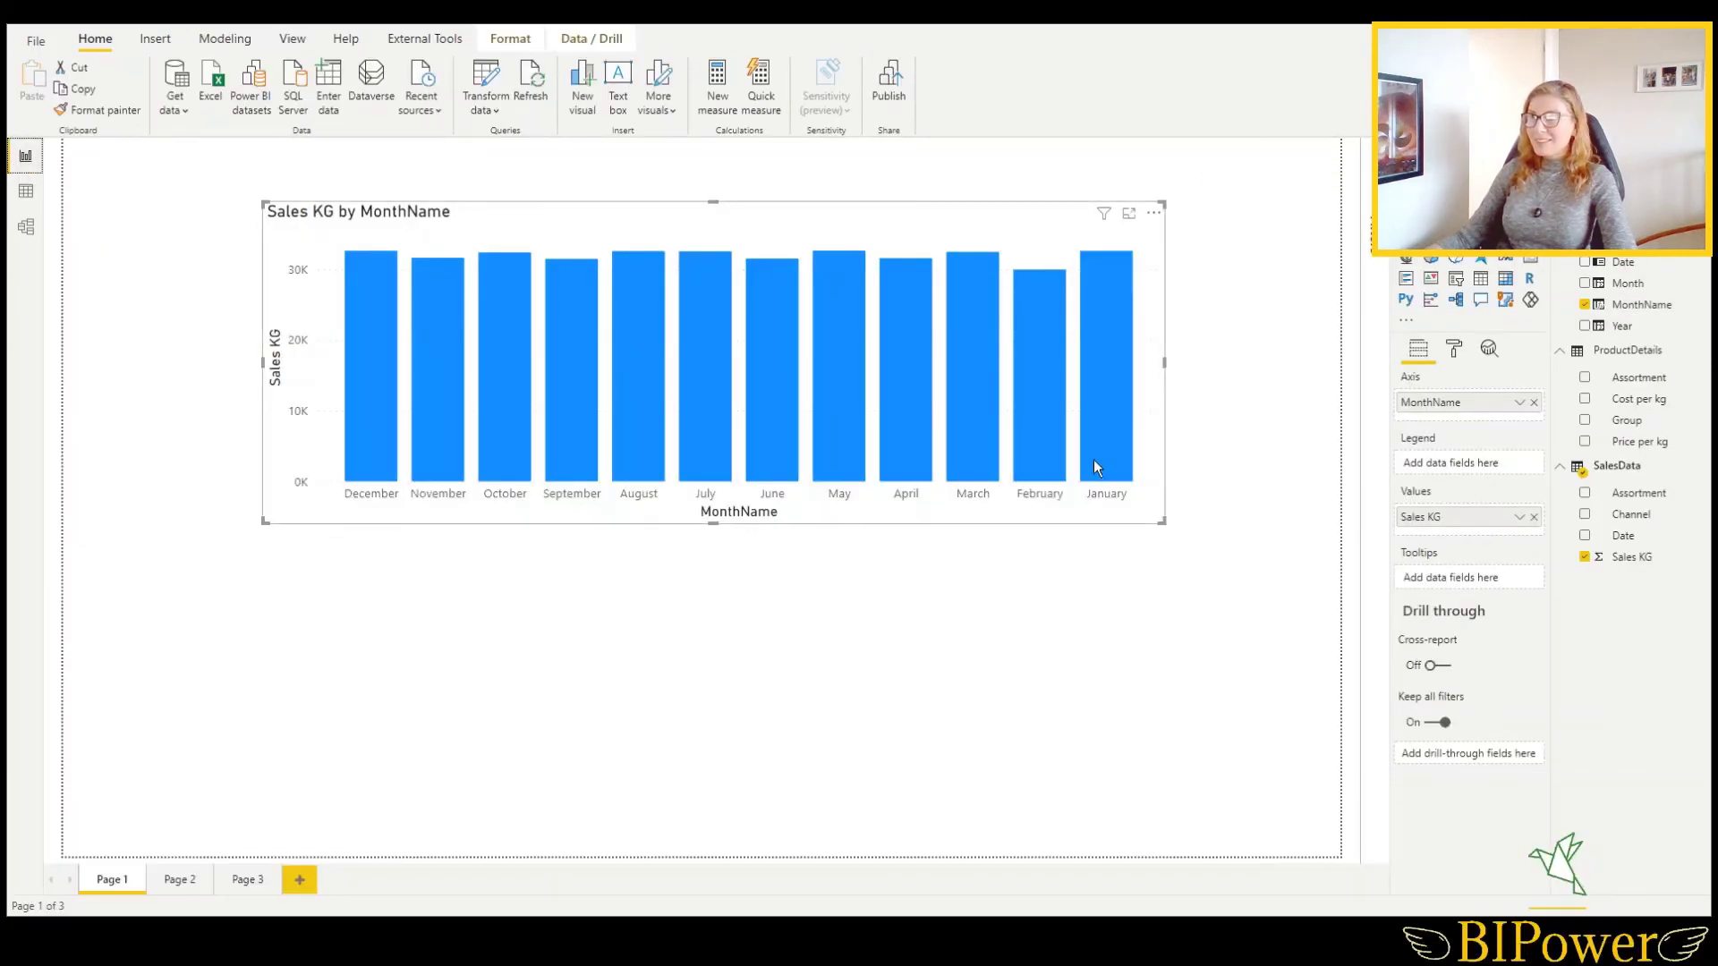
- Open the chart's More options menu and dismiss it without changing the sort
click(1153, 213)
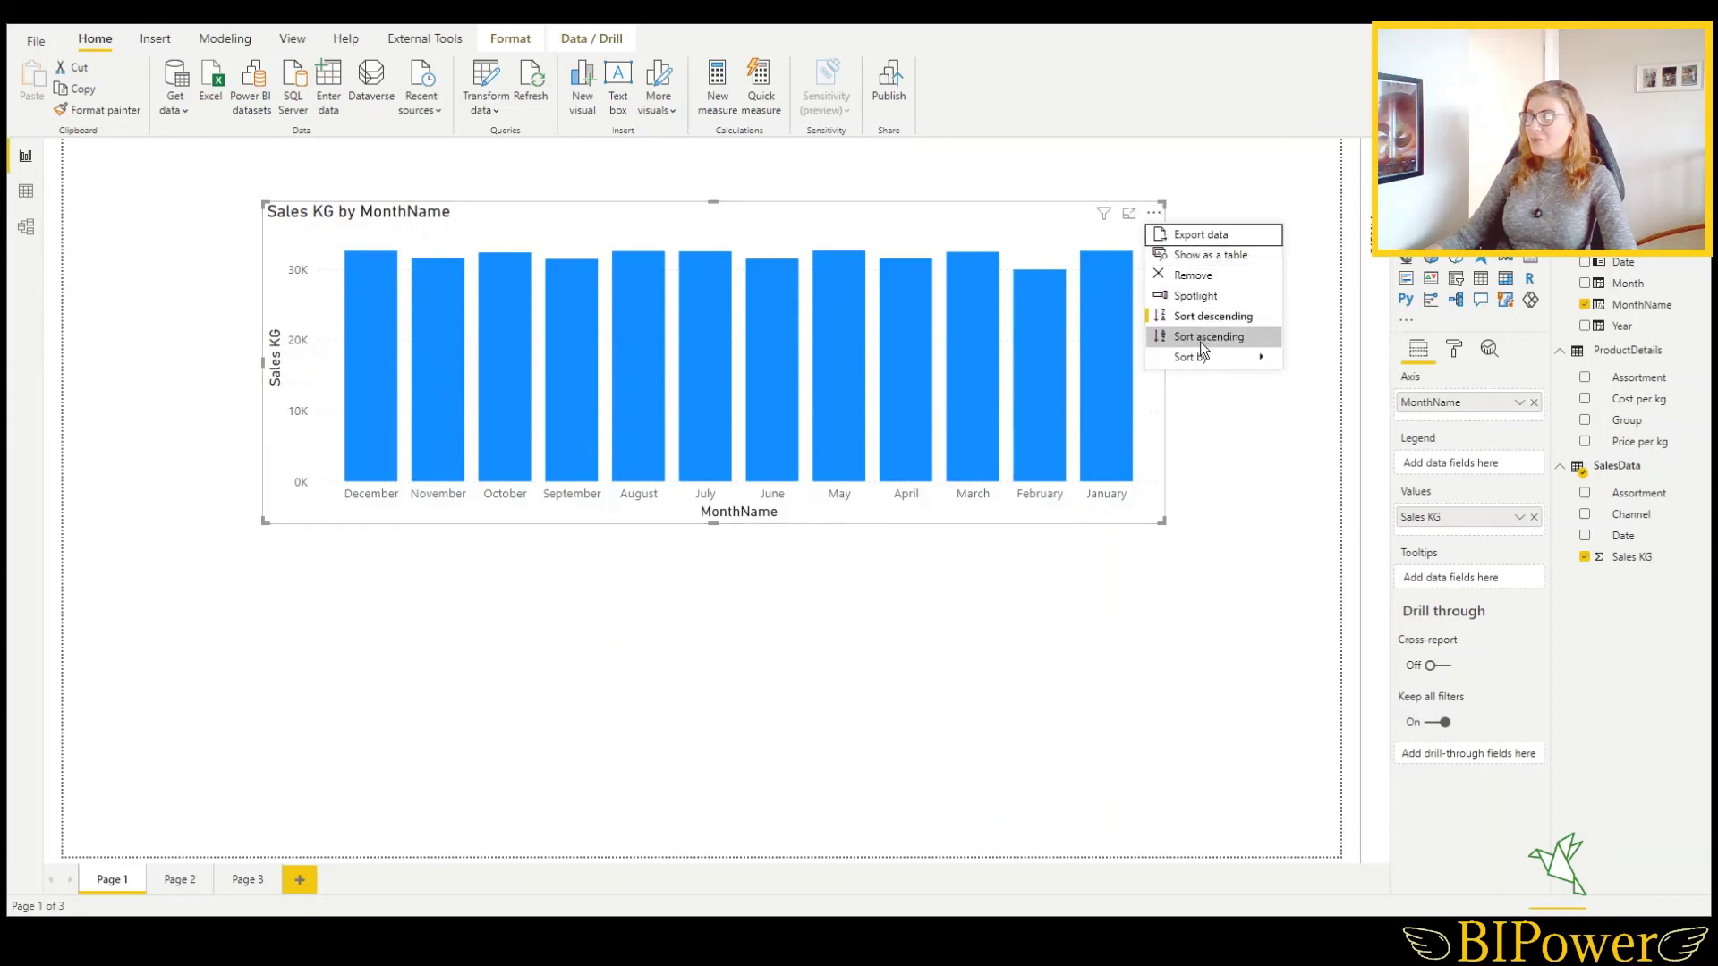
key(Escape)
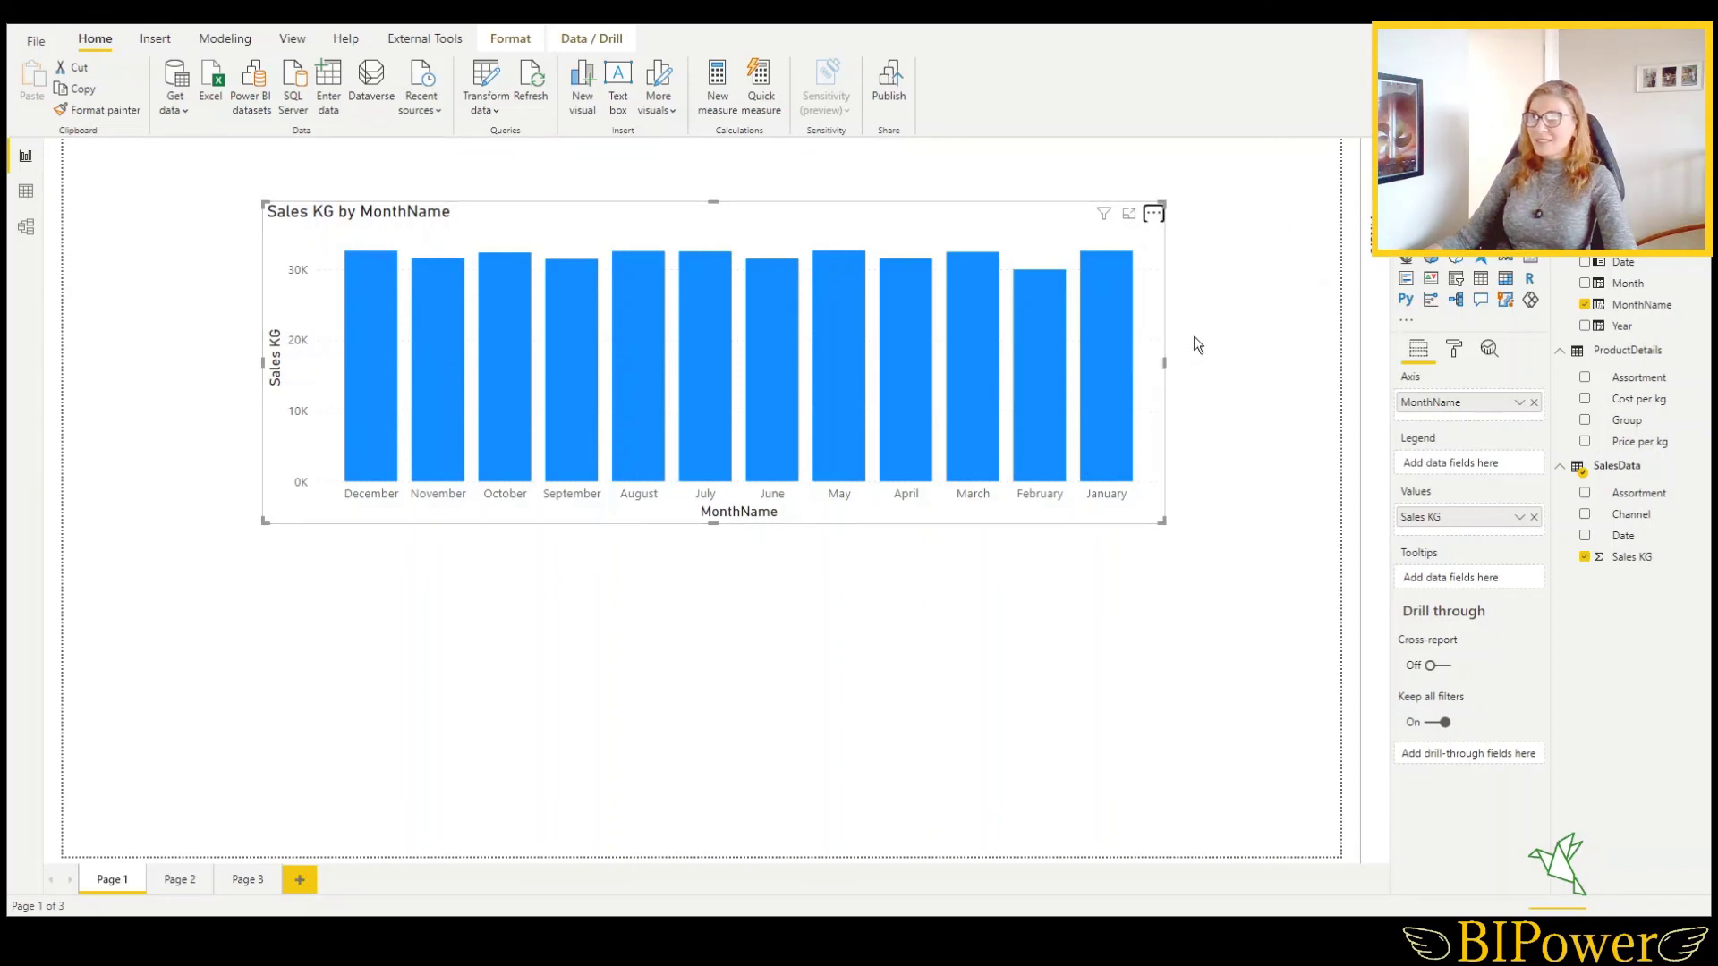